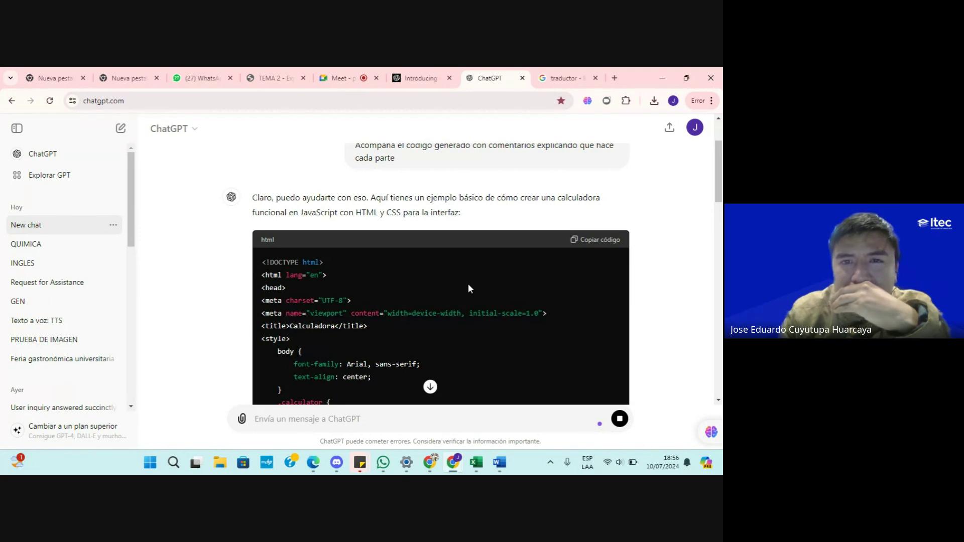
- Review the generated calculator code and its explanation of the HTML structure, CSS styling and JavaScript functions
{"action": "scroll", "coordinate": [465, 288], "scroll_direction": "down", "scroll_amount": 8}
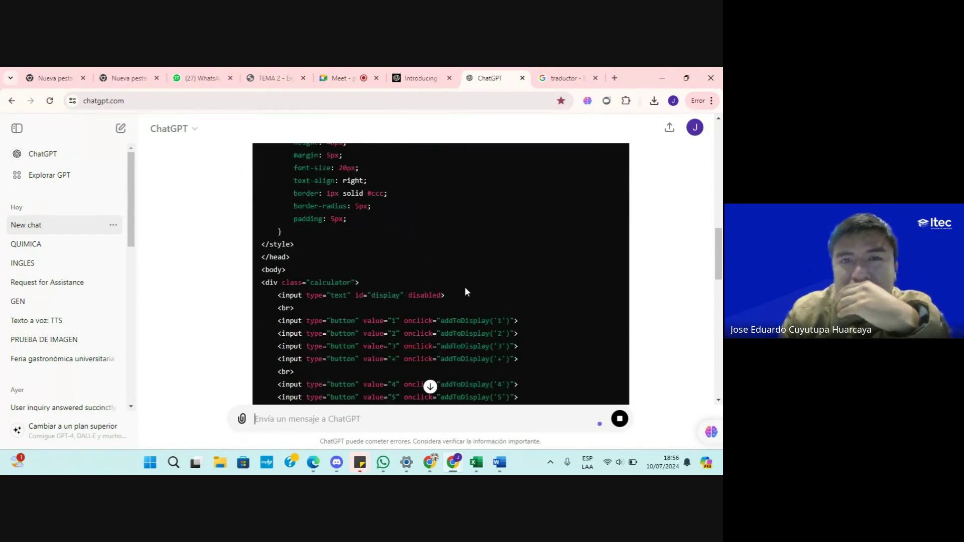
{"action": "scroll", "coordinate": [436, 283], "scroll_direction": "down", "scroll_amount": 4}
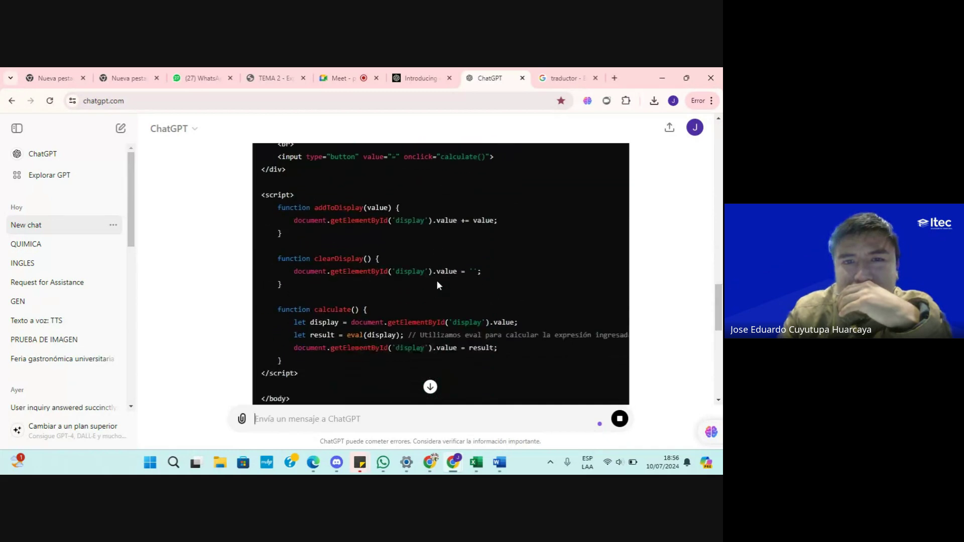
{"action": "scroll", "coordinate": [459, 294], "scroll_direction": "up", "scroll_amount": 5}
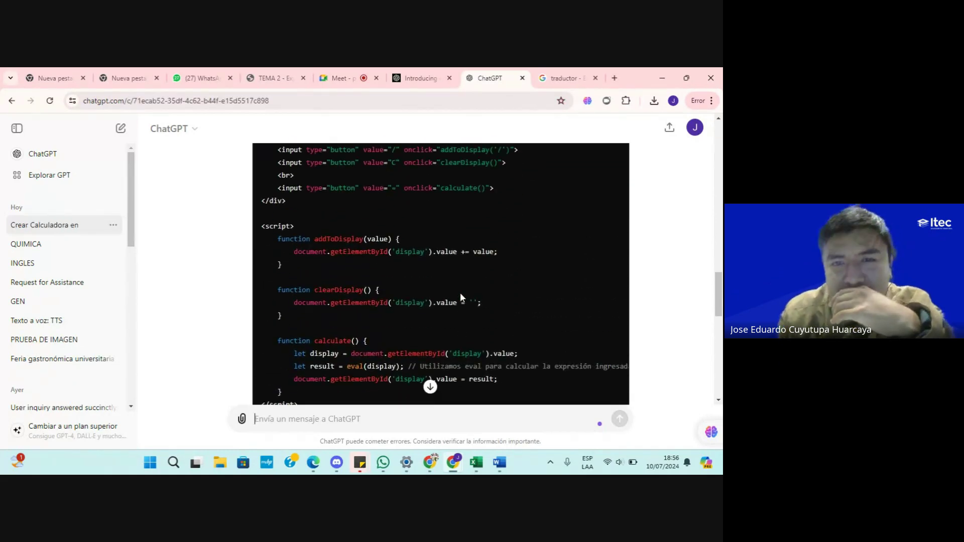
{"action": "scroll", "coordinate": [461, 294], "scroll_direction": "up", "scroll_amount": 2}
{"action": "scroll", "coordinate": [456, 293], "scroll_direction": "down", "scroll_amount": 5}
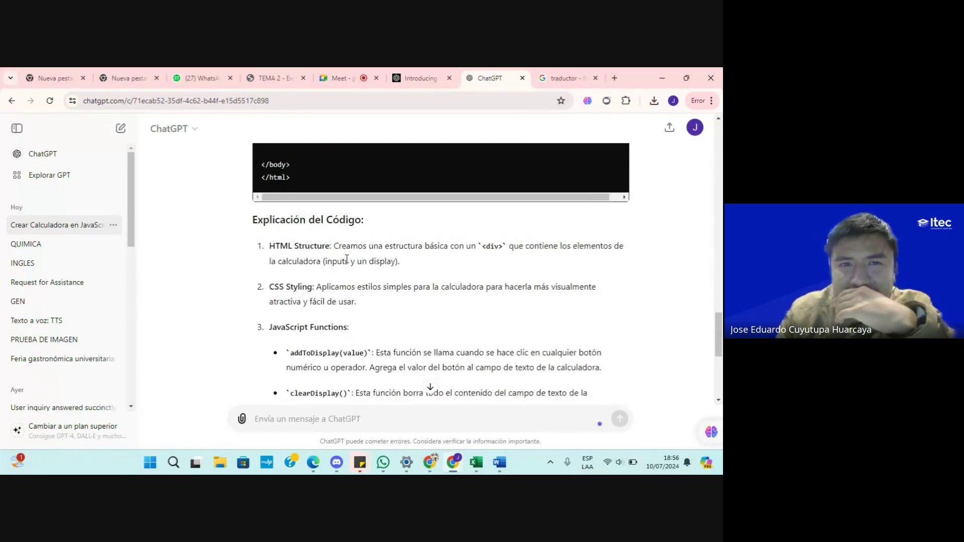
{"action": "scroll", "coordinate": [437, 294], "scroll_direction": "up", "scroll_amount": 15}
{"action": "scroll", "coordinate": [360, 251], "scroll_direction": "up", "scroll_amount": 10}
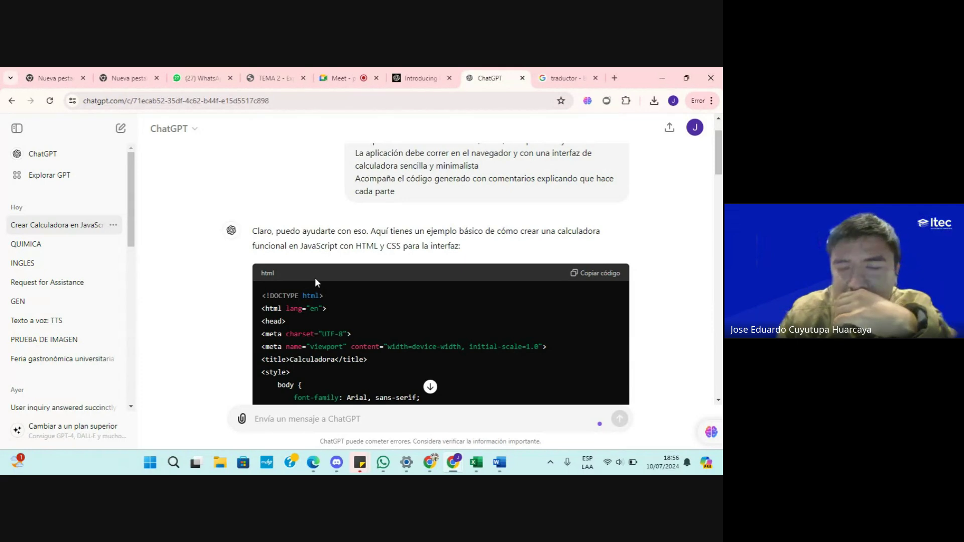
{"action": "double_click", "coordinate": [365, 245]}
{"action": "scroll", "coordinate": [517, 306], "scroll_direction": "down", "scroll_amount": 15}
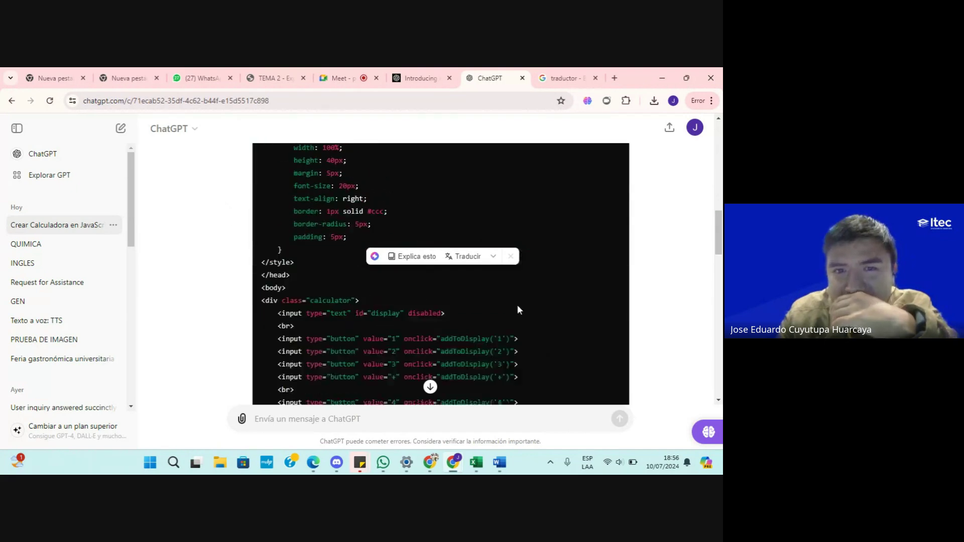
{"action": "scroll", "coordinate": [515, 305], "scroll_direction": "up", "scroll_amount": 5}
{"action": "scroll", "coordinate": [514, 305], "scroll_direction": "up", "scroll_amount": 15}
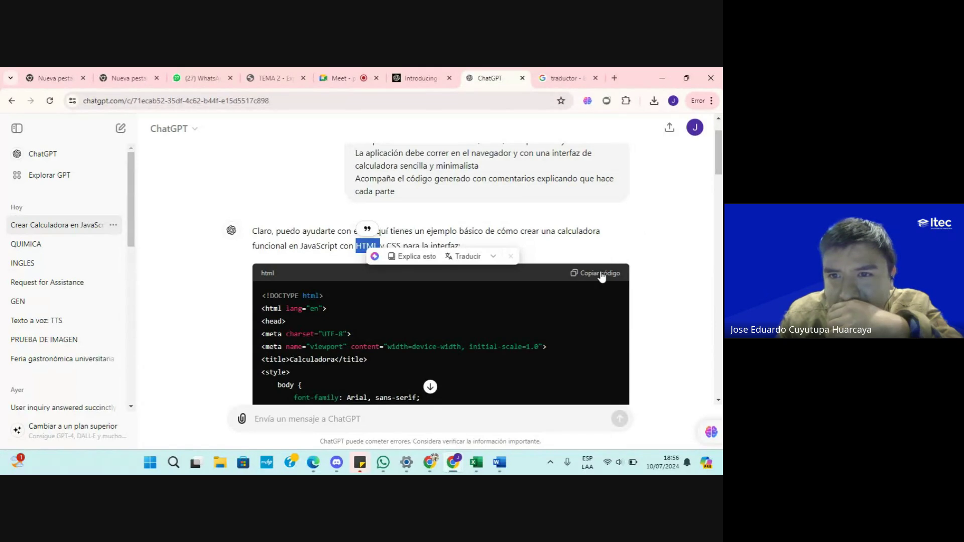
- Copy the complete HTML calculator code from the chat response and switch to the desktop
{"action": "left_click", "coordinate": [602, 275]}
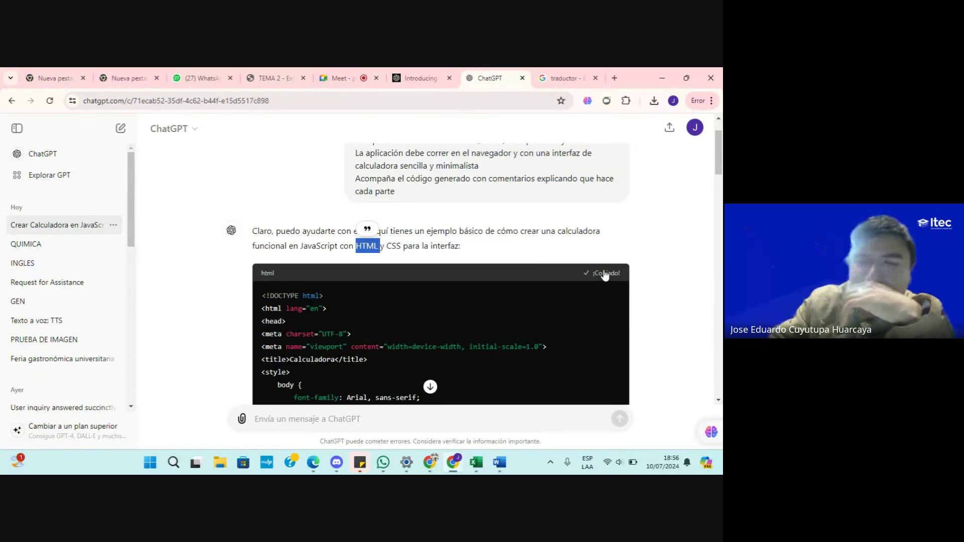
{"action": "scroll", "coordinate": [499, 319], "scroll_direction": "down", "scroll_amount": 15}
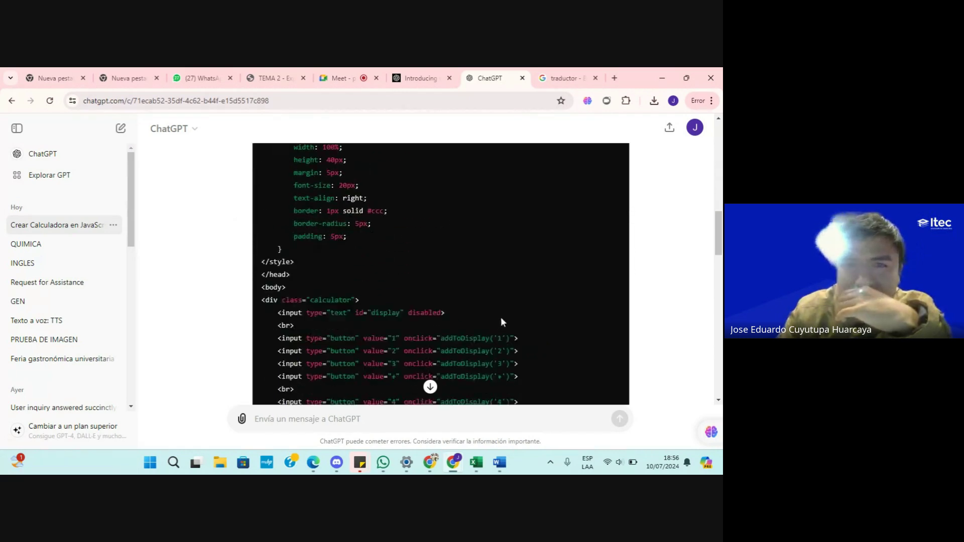
{"action": "scroll", "coordinate": [497, 317], "scroll_direction": "down", "scroll_amount": 6}
{"action": "scroll", "coordinate": [499, 304], "scroll_direction": "up", "scroll_amount": 5}
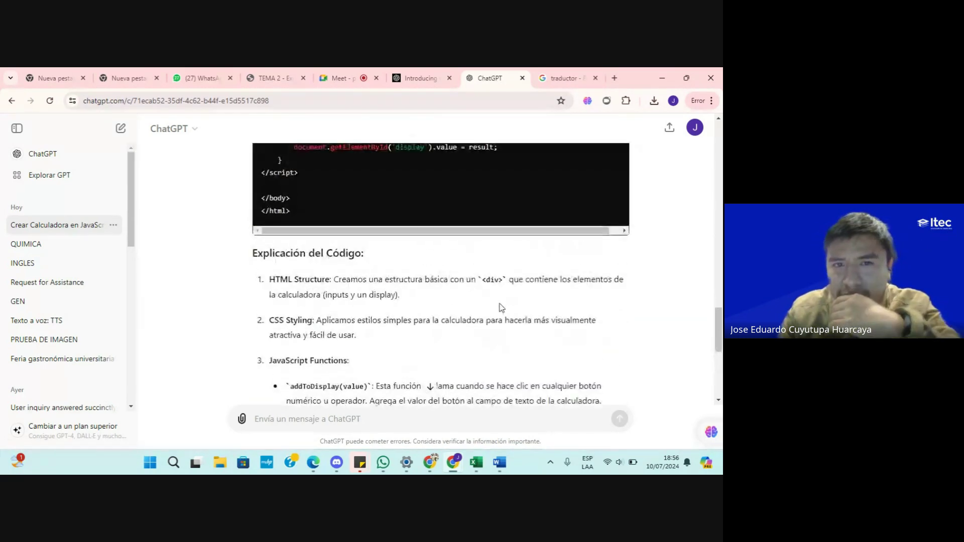
{"action": "scroll", "coordinate": [499, 303], "scroll_direction": "up", "scroll_amount": 1}
{"action": "key", "text": "super+d"}
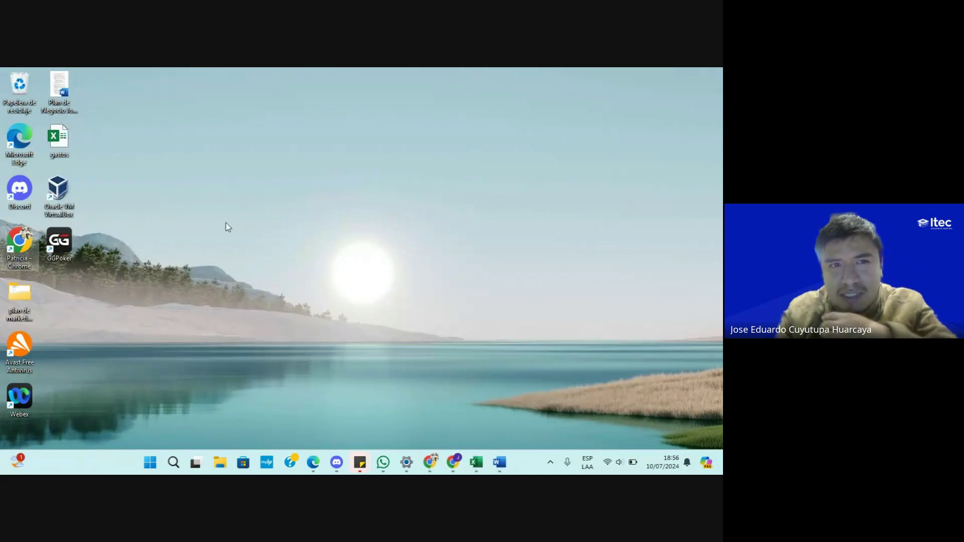
{"action": "right_click", "coordinate": [203, 194]}
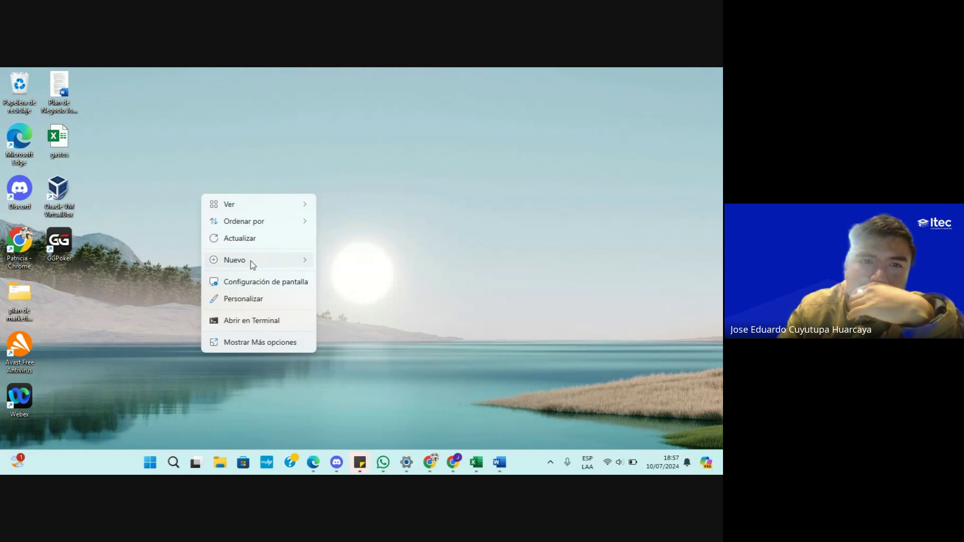
{"action": "mouse_move", "coordinate": [251, 262]}
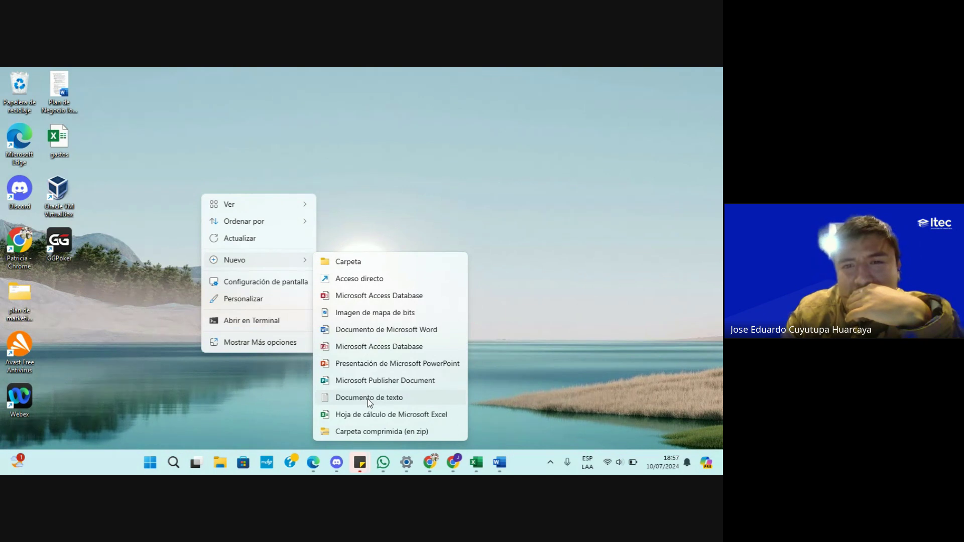
{"action": "left_click", "coordinate": [299, 150]}
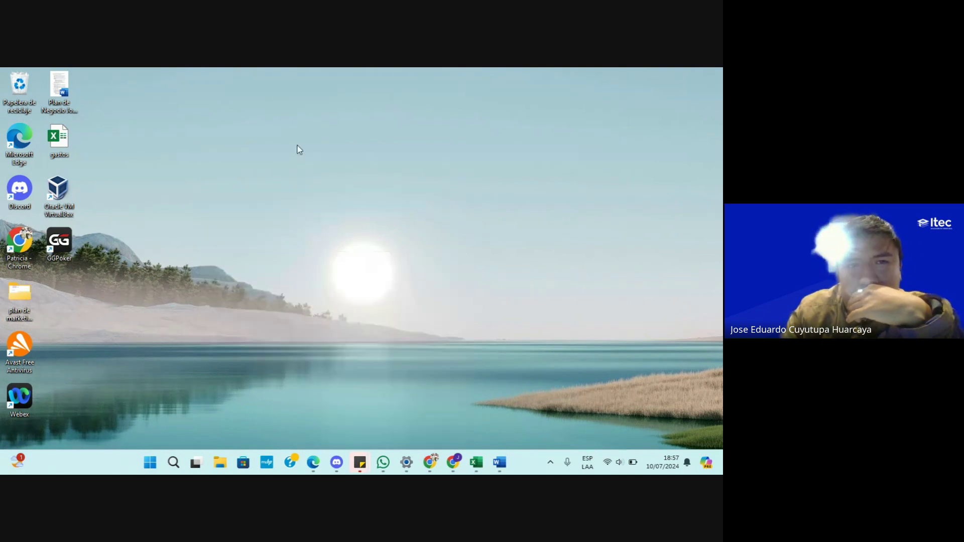
{"action": "right_click", "coordinate": [200, 152]}
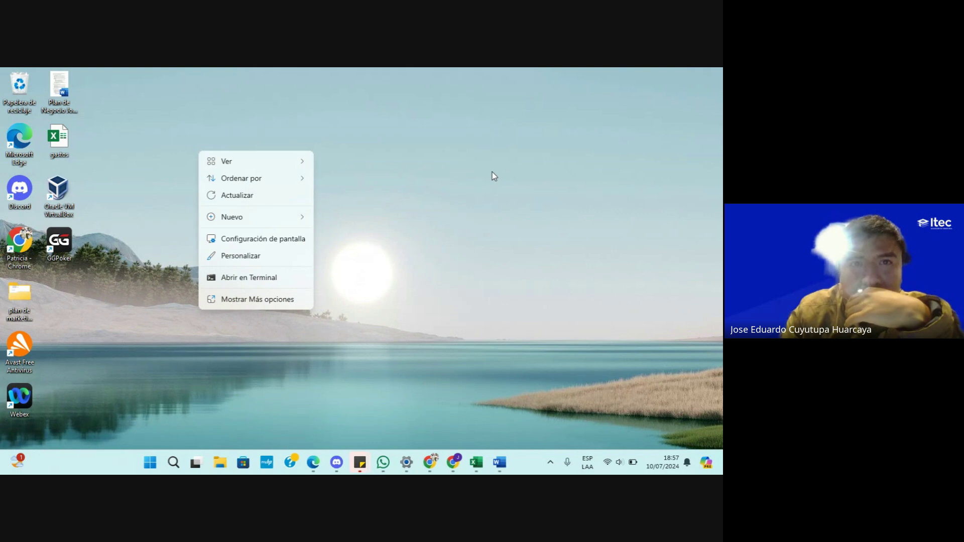
{"action": "left_click", "coordinate": [443, 138]}
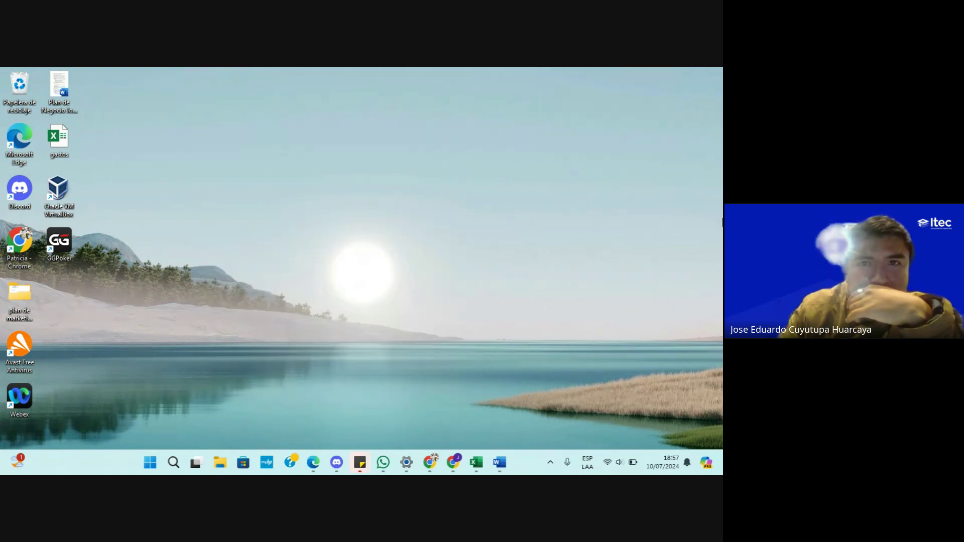
{"action": "right_click", "coordinate": [54, 141]}
{"action": "left_click", "coordinate": [195, 102]}
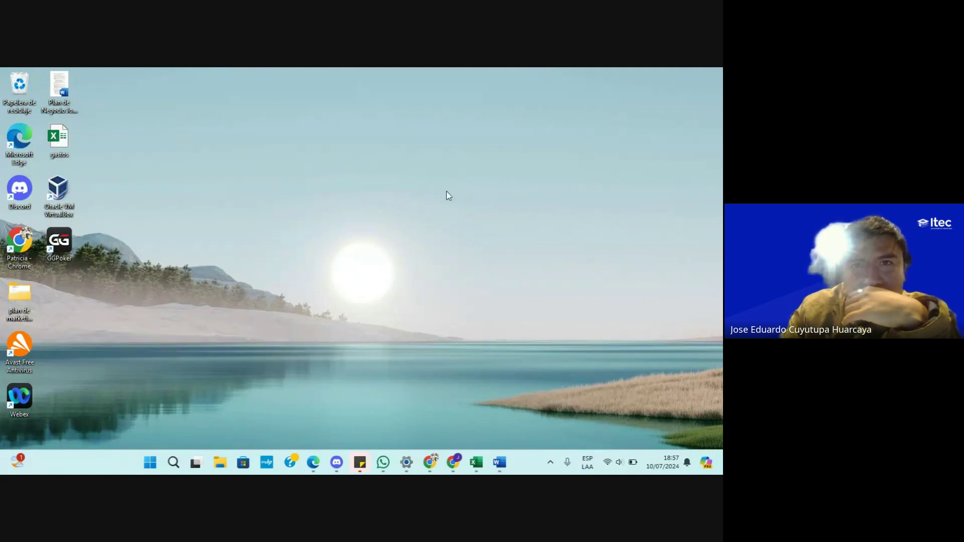
- Create a new text document on the desktop and name it calculadora
{"action": "right_click", "coordinate": [347, 165]}
{"action": "mouse_move", "coordinate": [412, 234]}
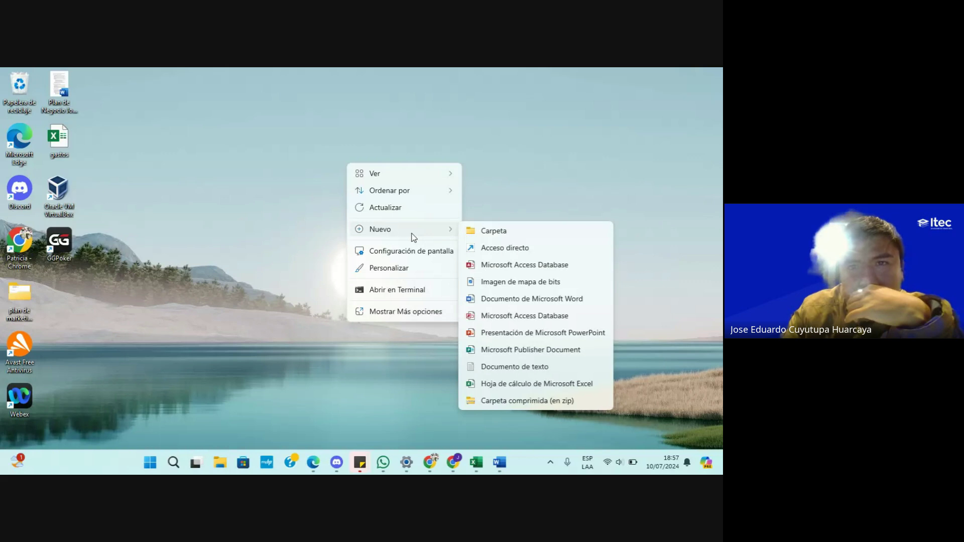
{"action": "left_click", "coordinate": [505, 366]}
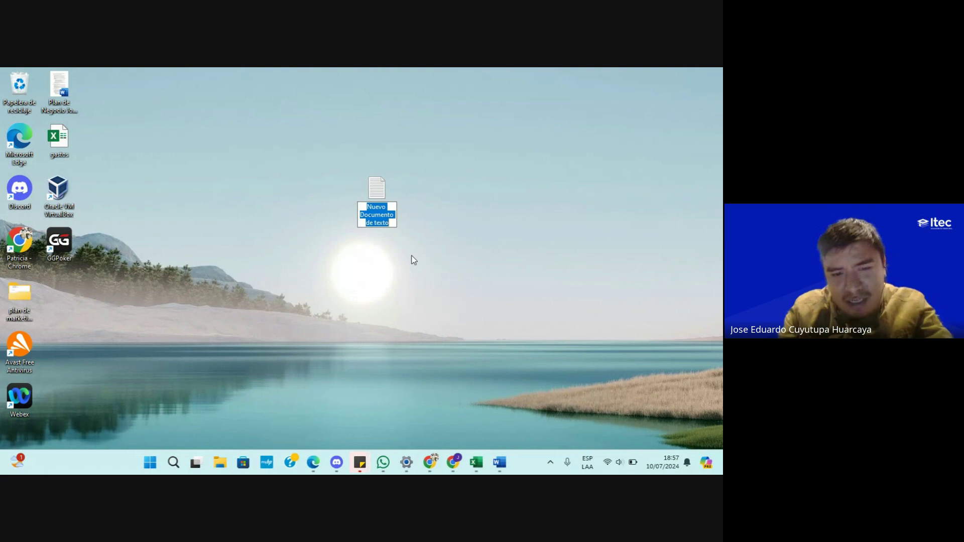
{"action": "type", "text": "c"}
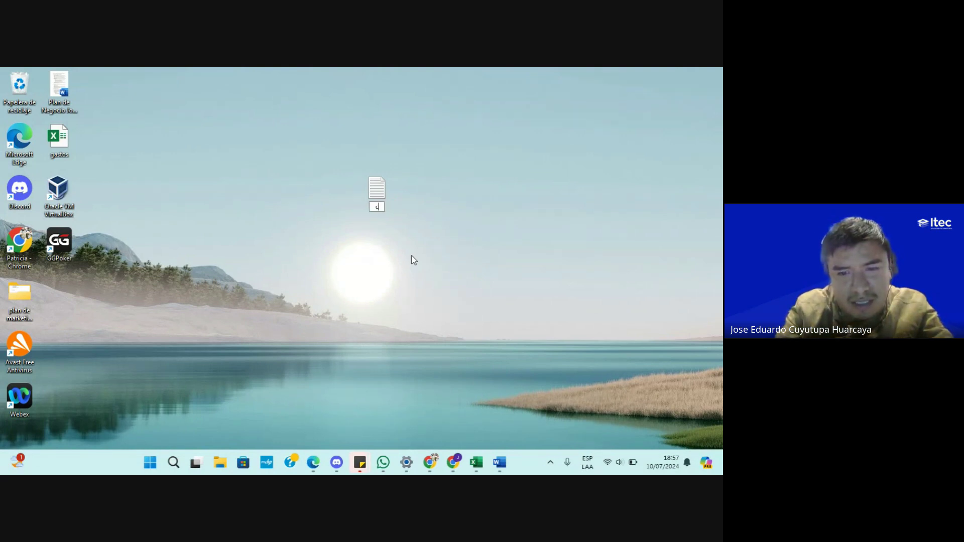
{"action": "type", "text": "alculadora"}
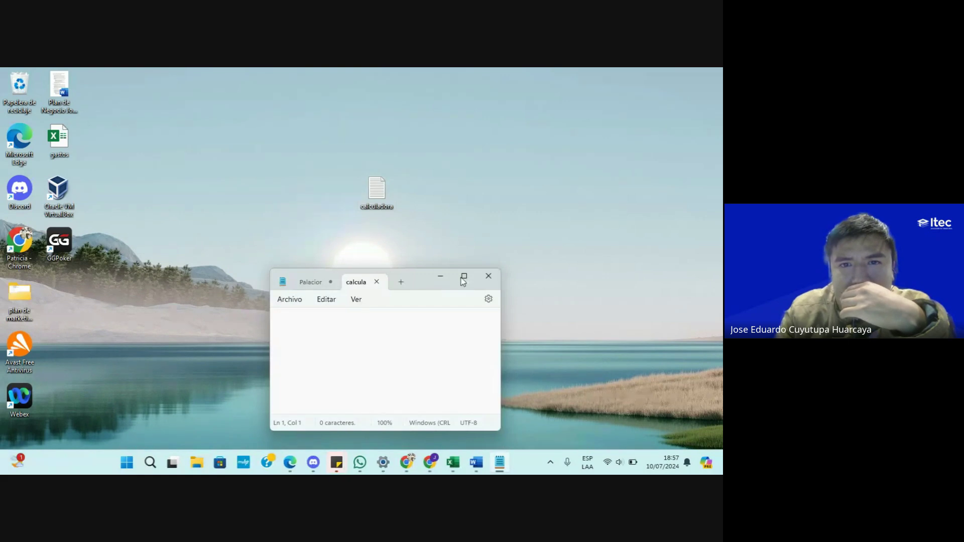
- Maximize the Notepad window with the empty calculadora.txt and paste the copied calculator code into it
{"action": "left_click", "coordinate": [462, 277]}
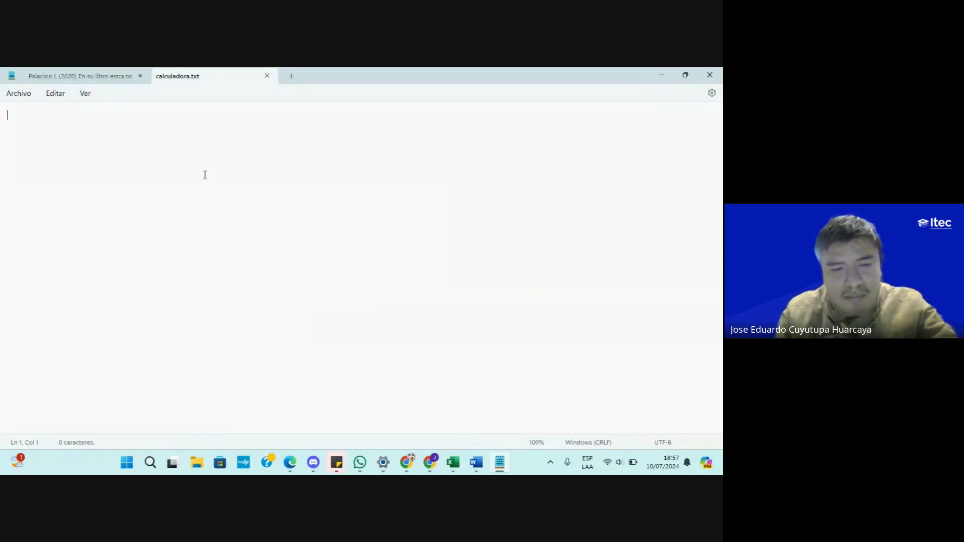
{"action": "key", "text": "ctrl+v"}
{"action": "scroll", "coordinate": [191, 250], "scroll_direction": "up", "scroll_amount": 18}
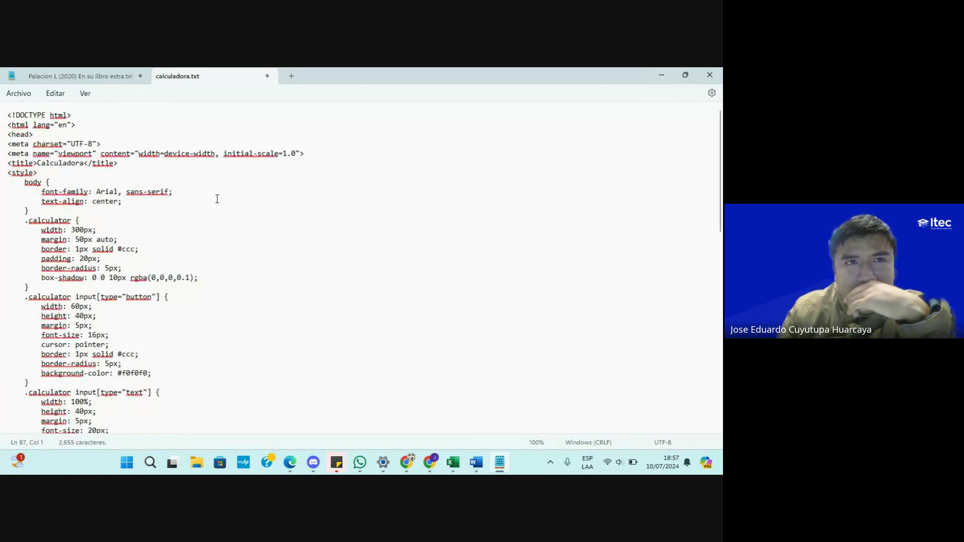
{"action": "left_click", "coordinate": [20, 95]}
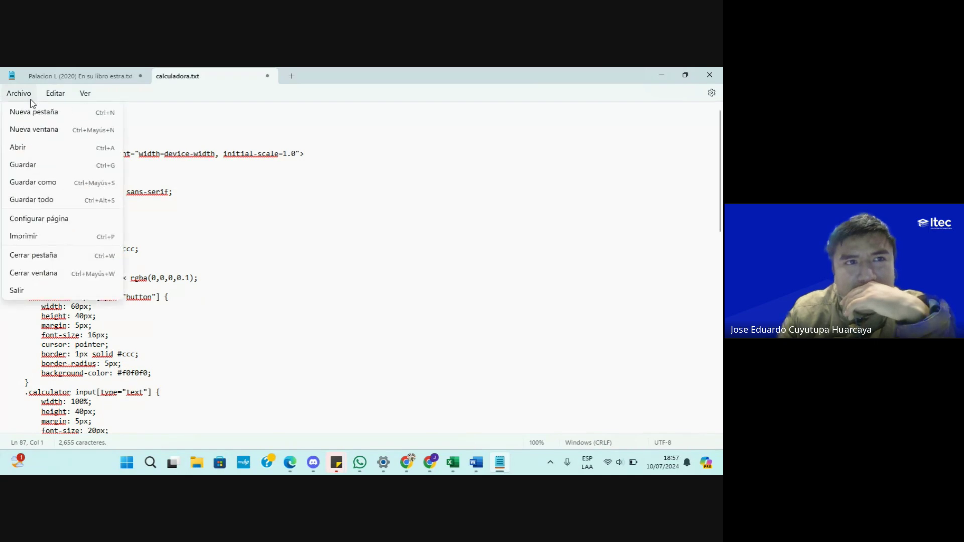
{"action": "left_click", "coordinate": [211, 192]}
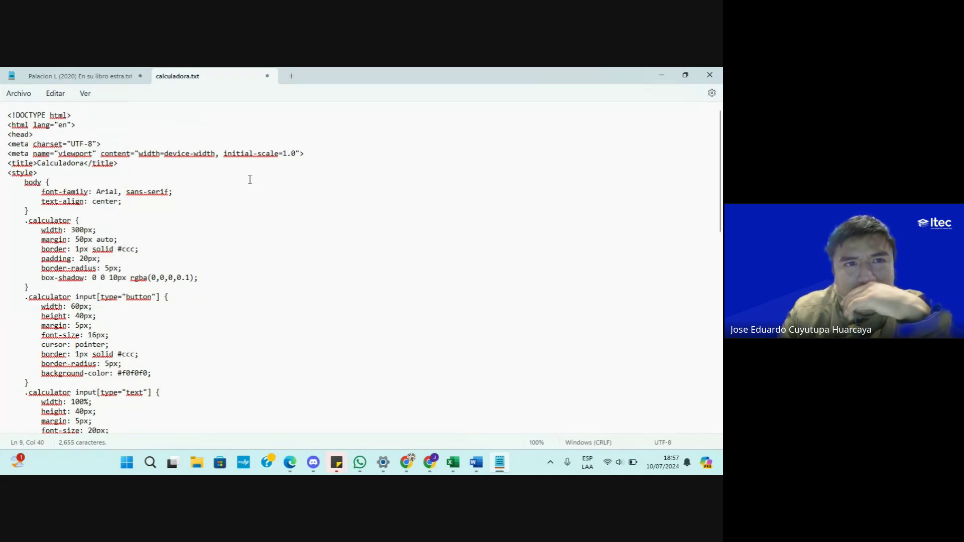
{"action": "scroll", "coordinate": [227, 214], "scroll_direction": "down", "scroll_amount": 3}
{"action": "scroll", "coordinate": [227, 214], "scroll_direction": "up", "scroll_amount": 3}
{"action": "left_click", "coordinate": [19, 94]}
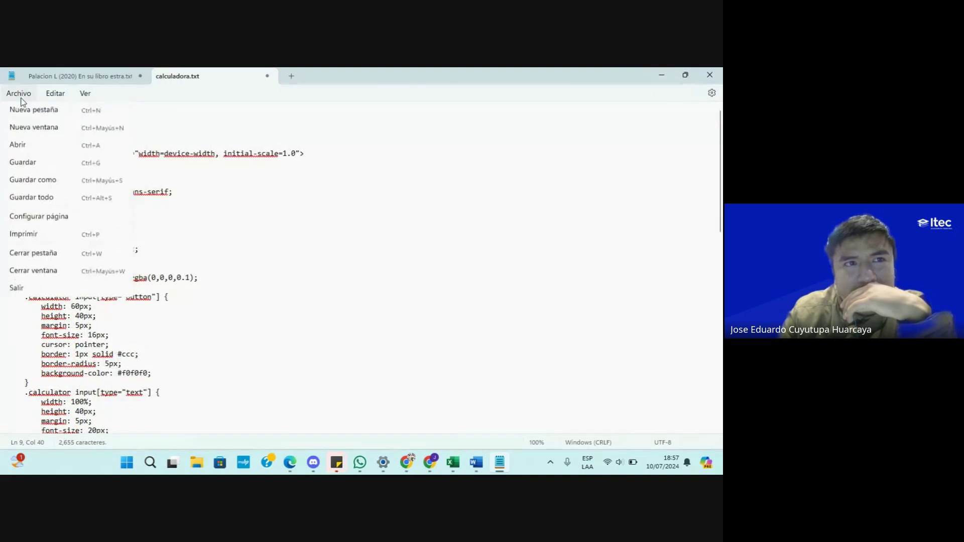
{"action": "left_click", "coordinate": [54, 182]}
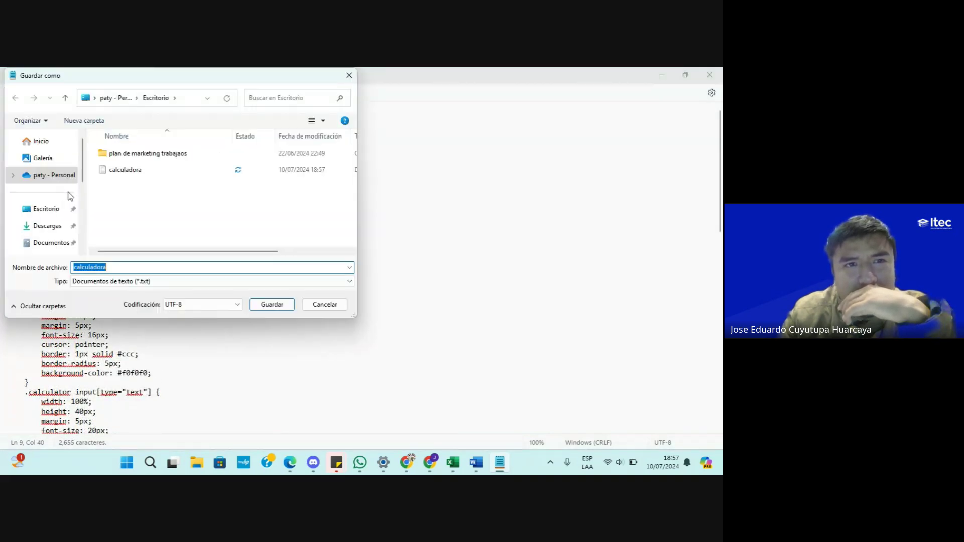
{"action": "left_click", "coordinate": [139, 282]}
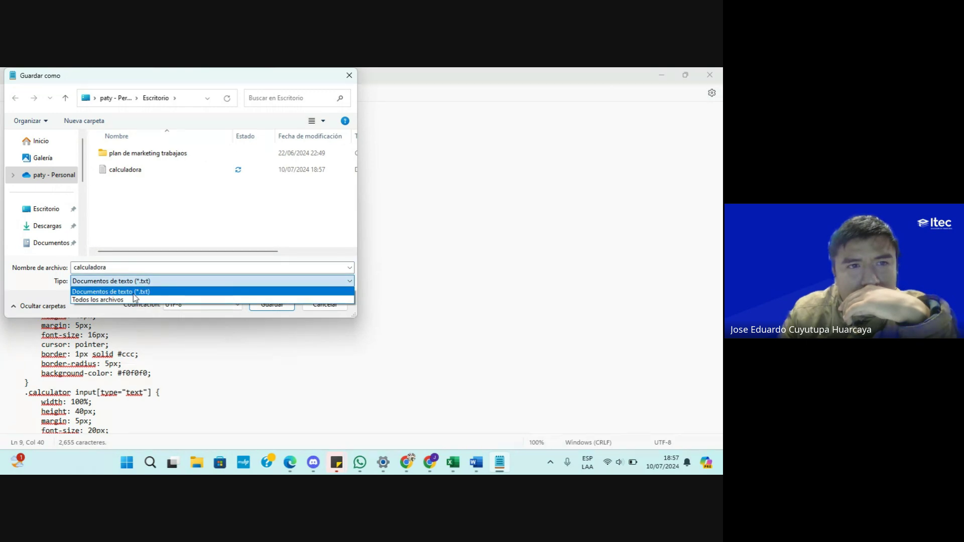
{"action": "left_click", "coordinate": [131, 300]}
{"action": "left_click", "coordinate": [128, 281]}
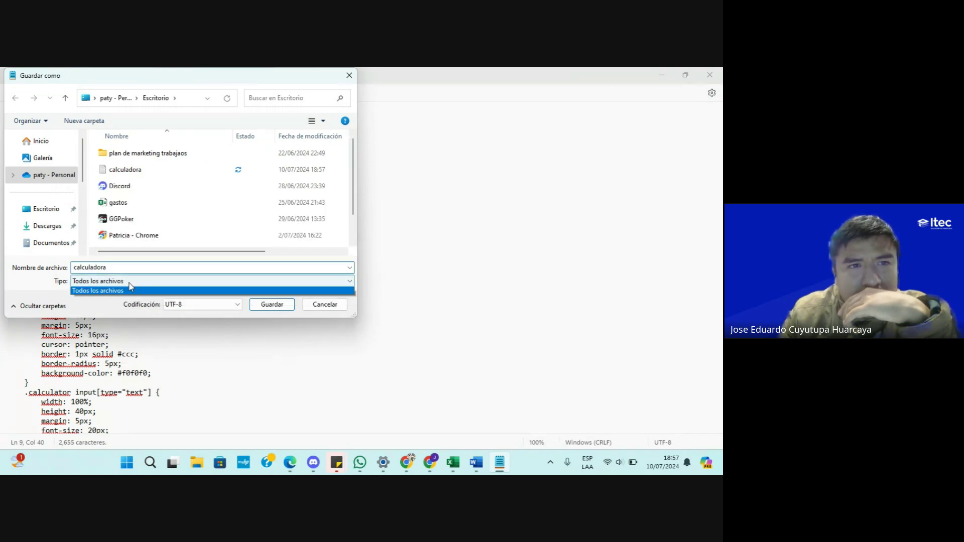
{"action": "left_click", "coordinate": [122, 292]}
{"action": "double_click", "coordinate": [122, 268]}
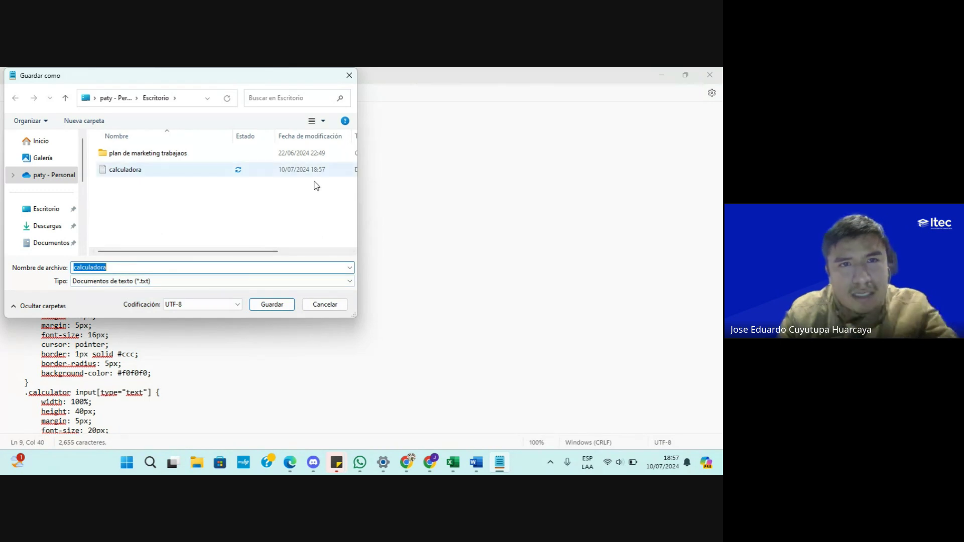
{"action": "key", "text": "Return"}
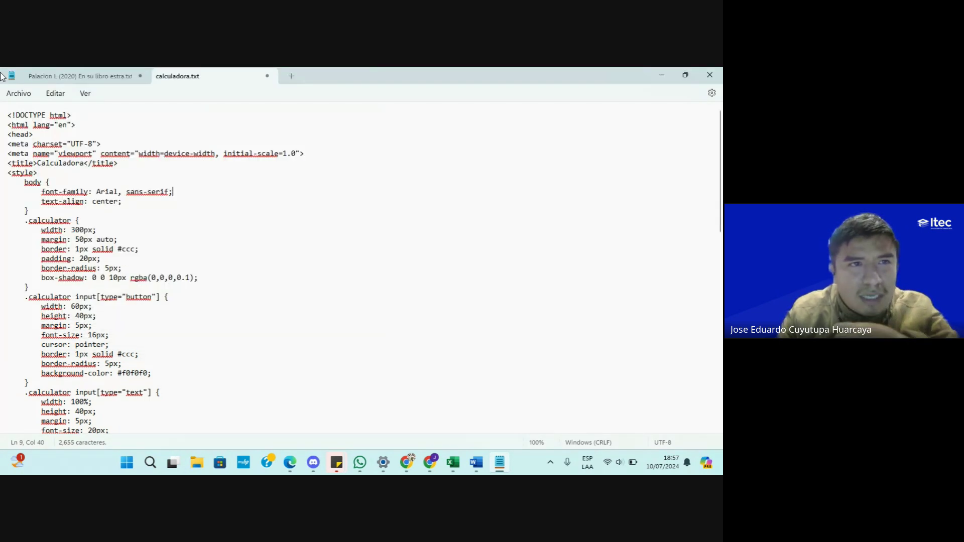
- Save the pasted code in calculadora.txt and close the Notepad window
{"action": "left_click", "coordinate": [20, 93]}
{"action": "left_click", "coordinate": [37, 162]}
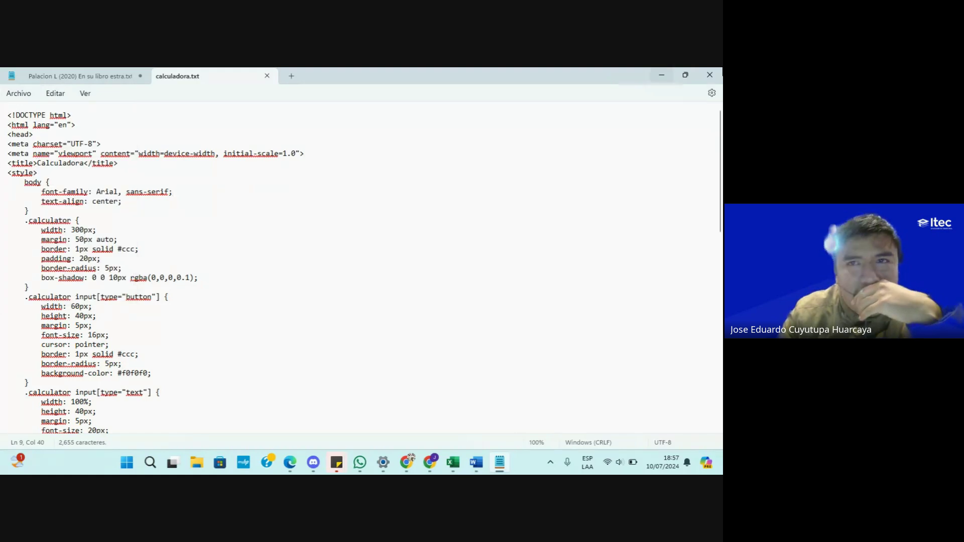
{"action": "left_click", "coordinate": [709, 75]}
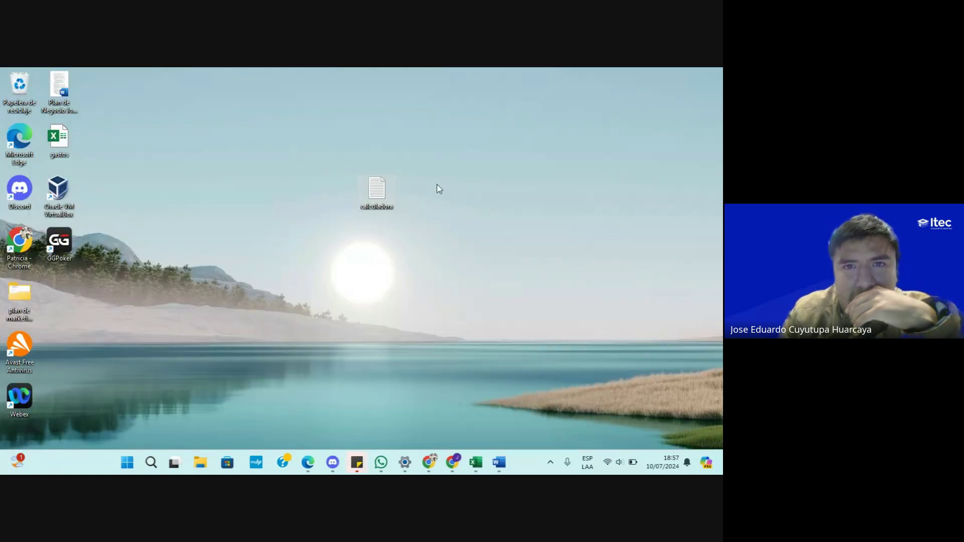
{"action": "right_click", "coordinate": [384, 187]}
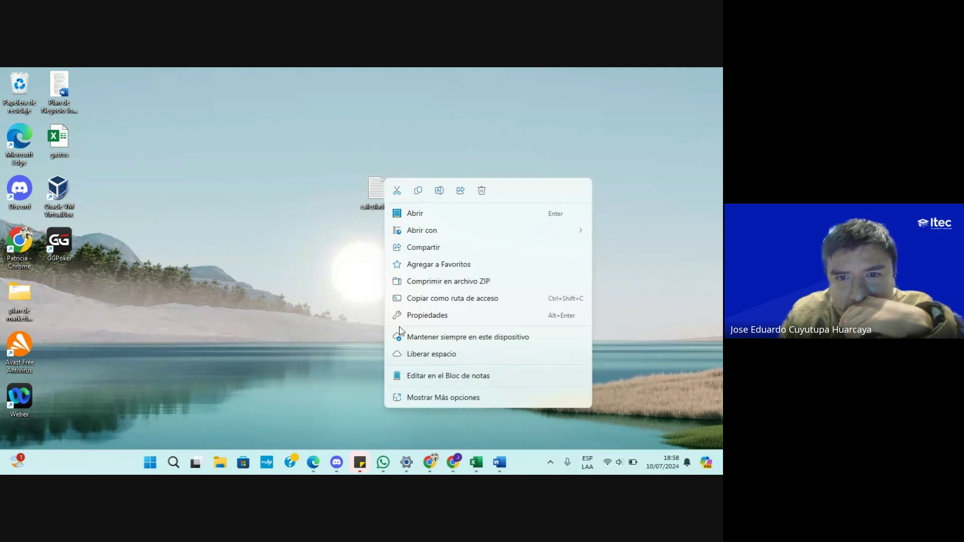
{"action": "left_click", "coordinate": [356, 340]}
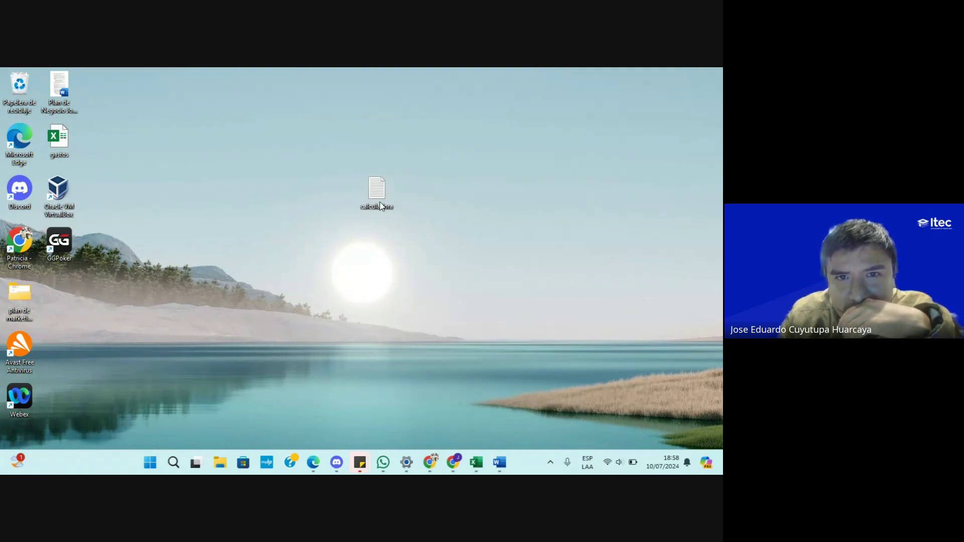
{"action": "right_click", "coordinate": [380, 202]}
{"action": "mouse_move", "coordinate": [458, 227]}
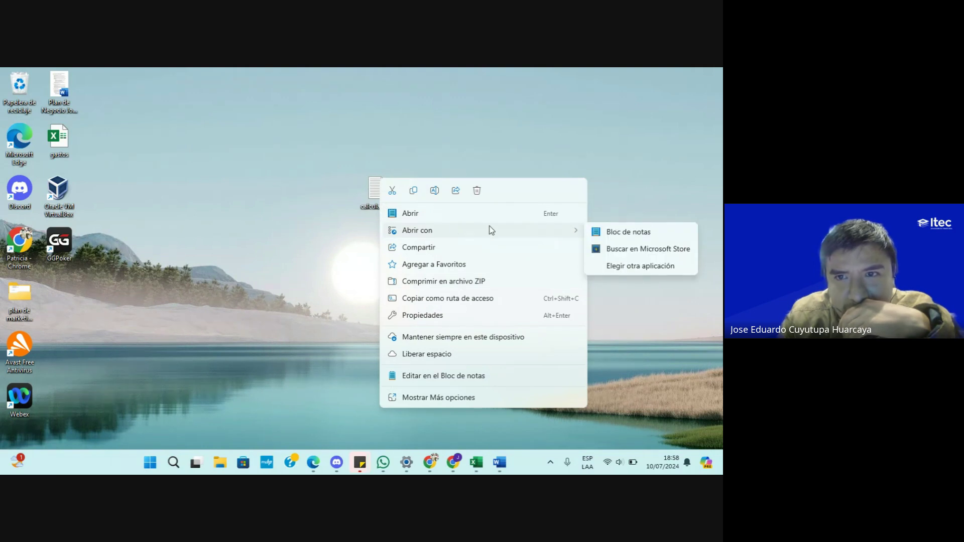
{"action": "left_click", "coordinate": [637, 266]}
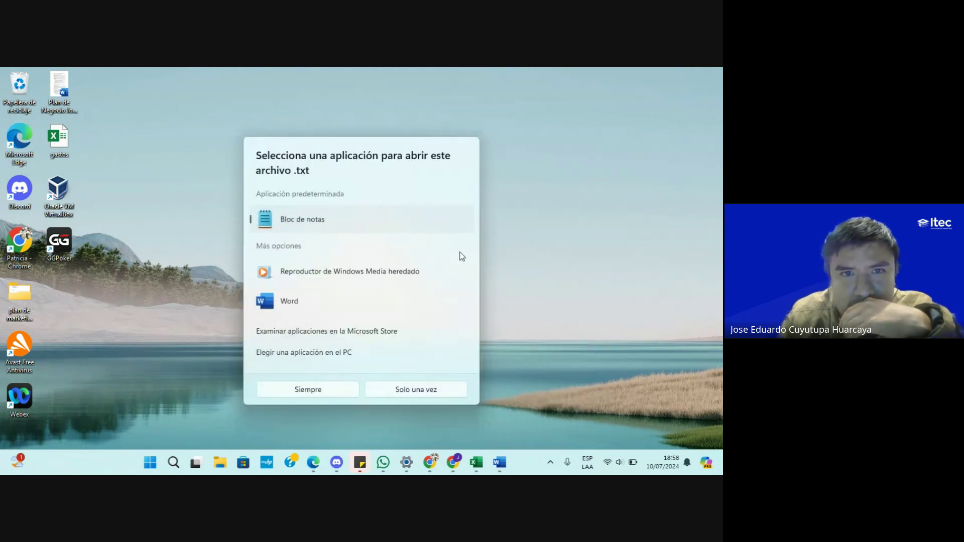
{"action": "left_click", "coordinate": [328, 352]}
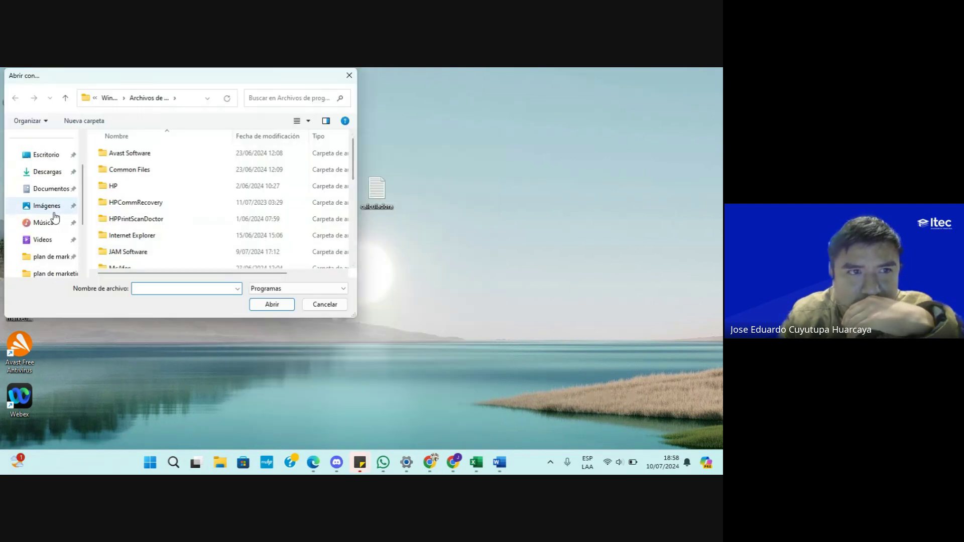
{"action": "left_click", "coordinate": [358, 74]}
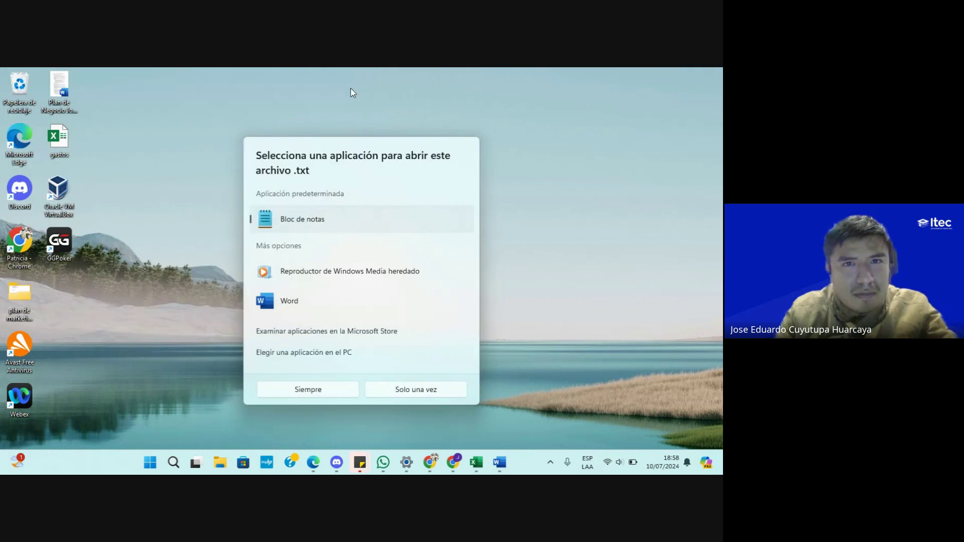
{"action": "left_click", "coordinate": [493, 165]}
{"action": "right_click", "coordinate": [371, 188]}
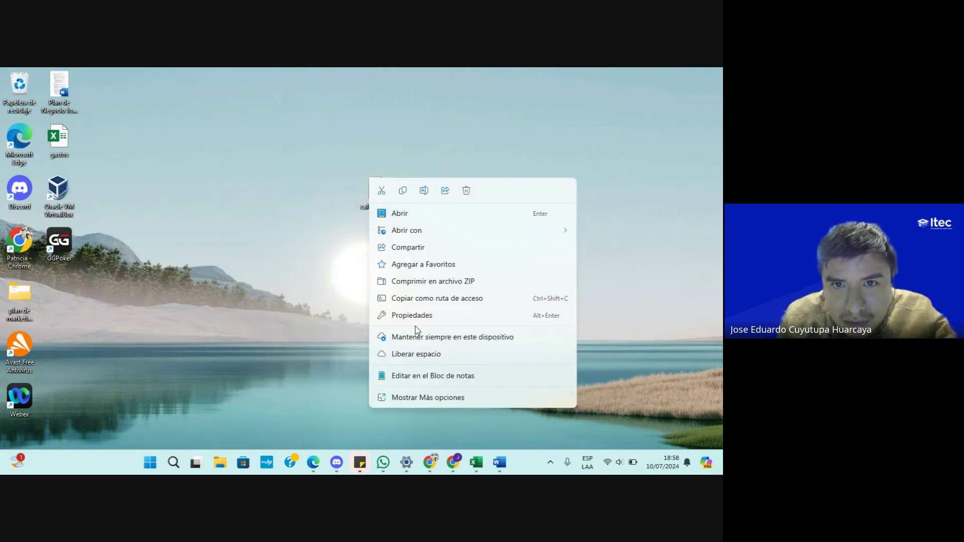
{"action": "left_click", "coordinate": [424, 191]}
{"action": "left_click", "coordinate": [395, 206]}
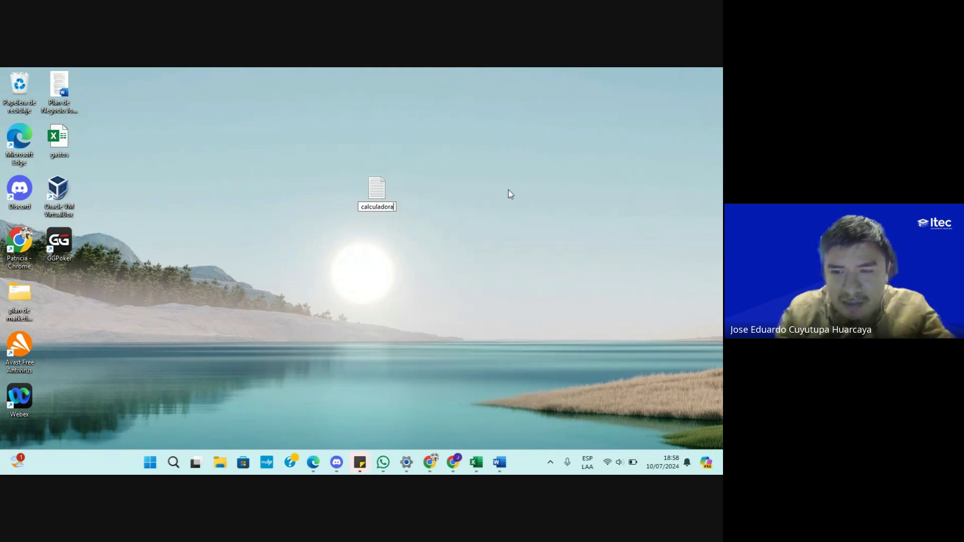
- Set Google Chrome as the default application for .txt files through the properties of the desktop calculadora file
{"action": "right_click", "coordinate": [377, 185]}
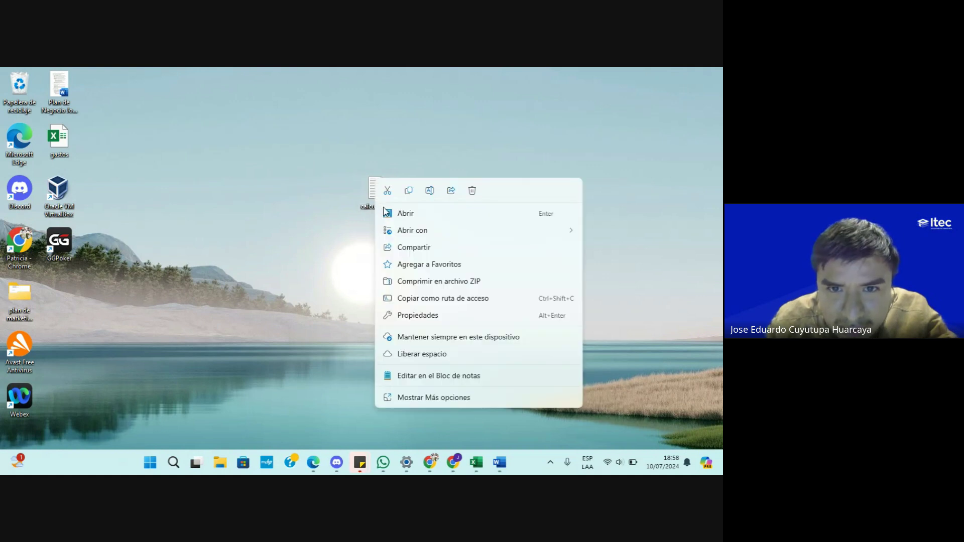
{"action": "left_click", "coordinate": [423, 316]}
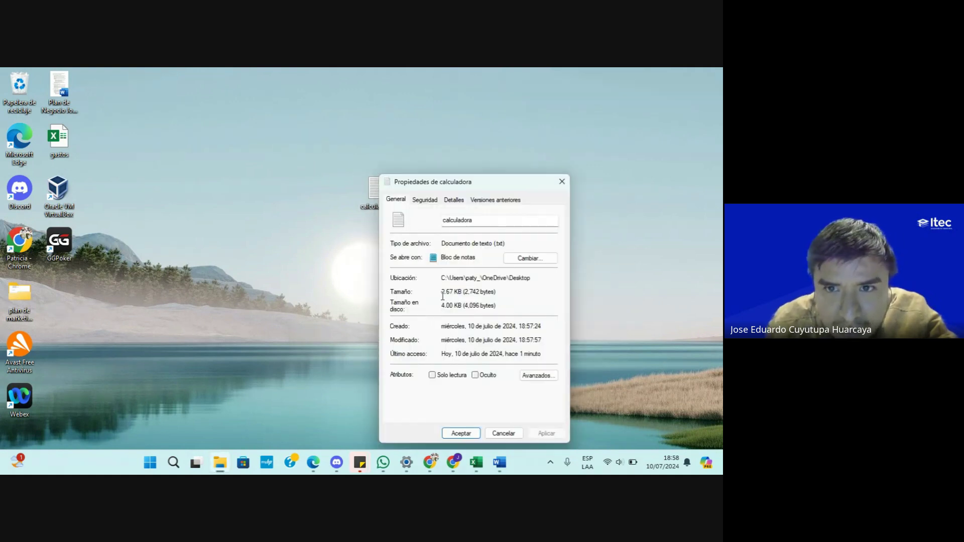
{"action": "left_click", "coordinate": [520, 259]}
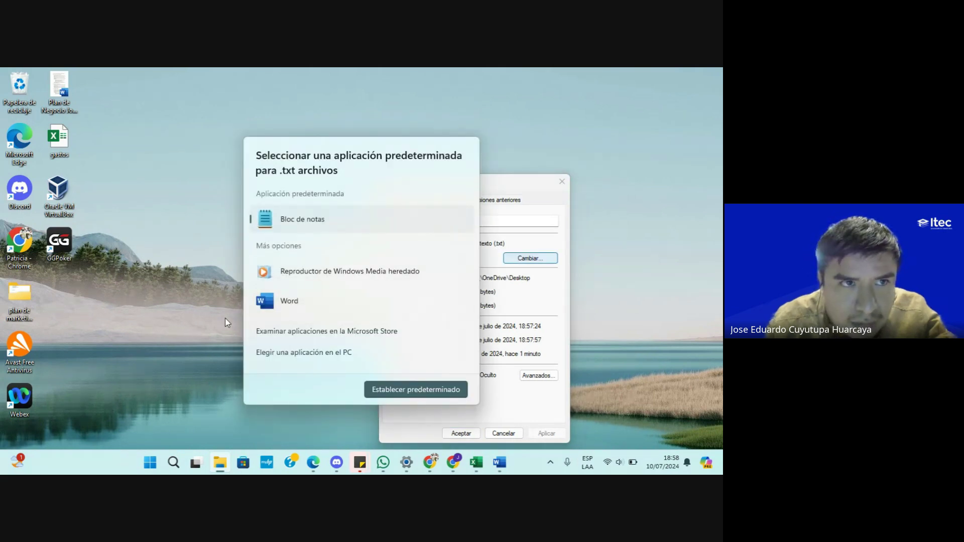
{"action": "left_click", "coordinate": [330, 354]}
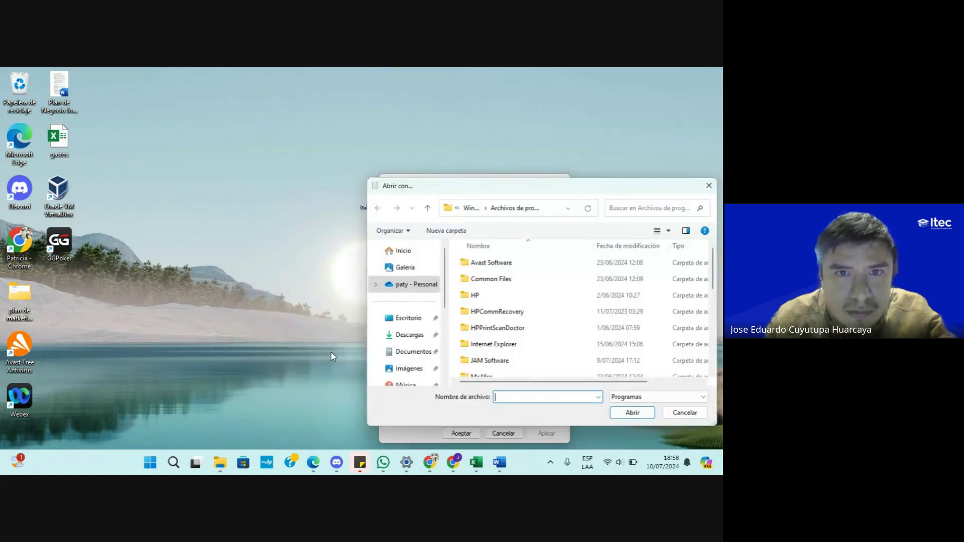
{"action": "left_click", "coordinate": [405, 318]}
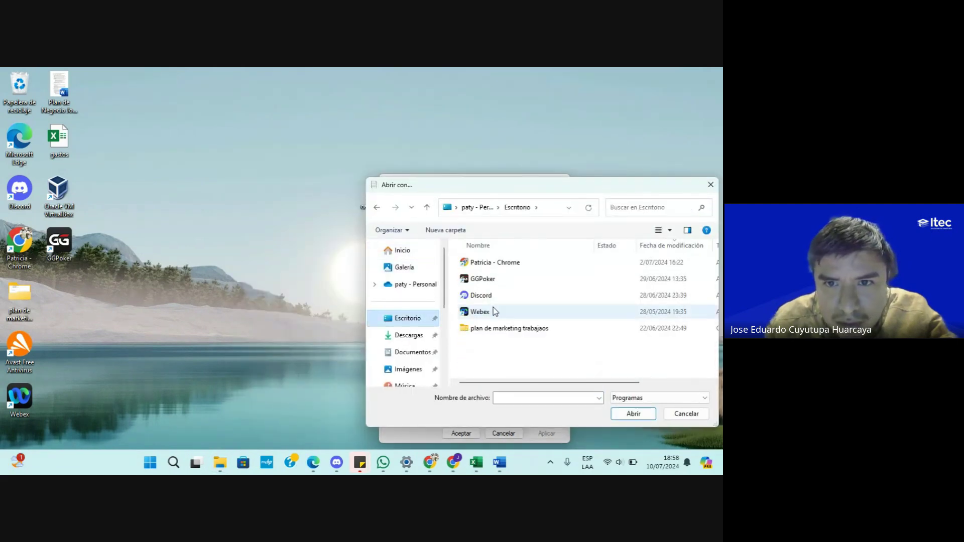
{"action": "left_click", "coordinate": [495, 262]}
{"action": "left_click", "coordinate": [633, 414]}
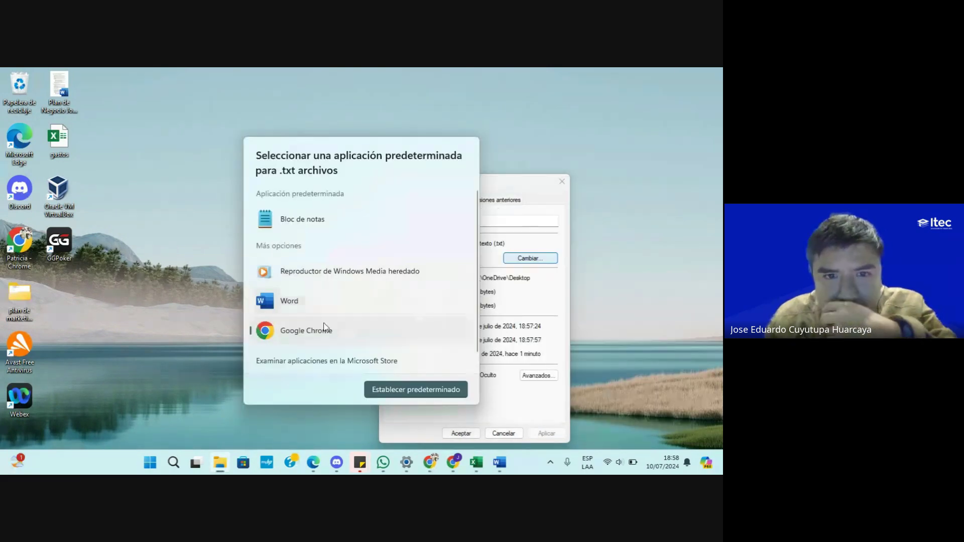
{"action": "left_click", "coordinate": [326, 331]}
{"action": "left_click", "coordinate": [427, 391]}
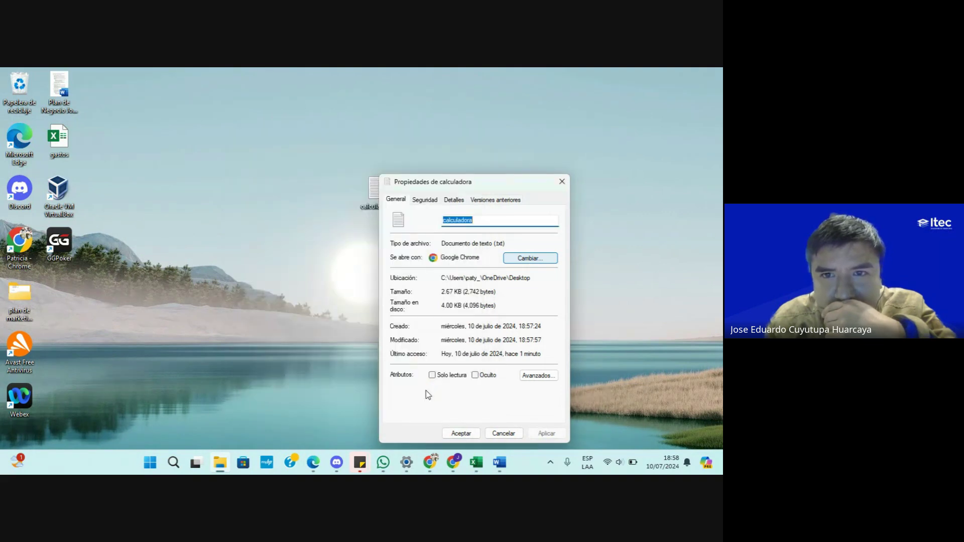
{"action": "left_click", "coordinate": [545, 433]}
{"action": "left_click", "coordinate": [460, 433]}
- Open the calculadora text file in Chrome to check how it renders, and return to the desktop
{"action": "double_click", "coordinate": [387, 209]}
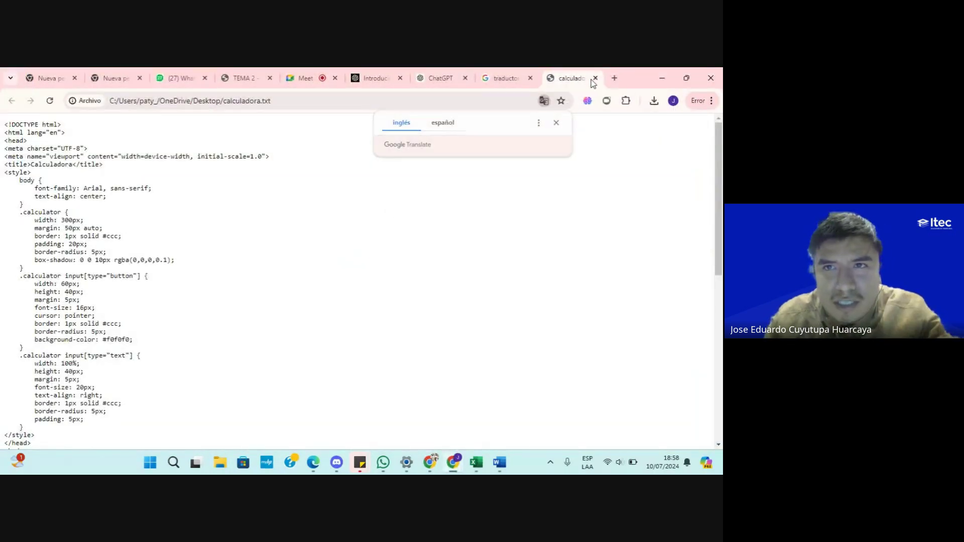
{"action": "left_click", "coordinate": [596, 78]}
{"action": "key", "text": "super+d"}
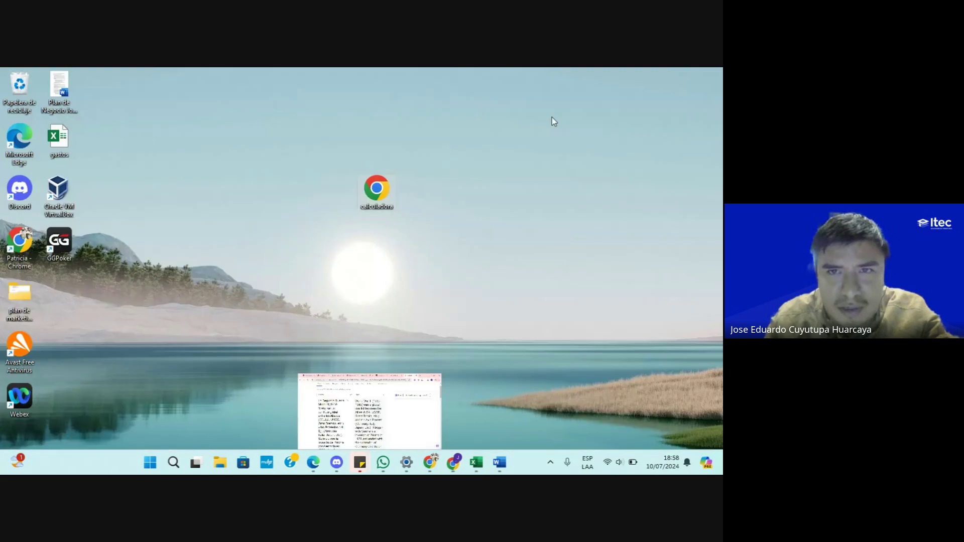
- Examine the calculadora file's properties, including its file type, advanced attributes, details, previous versions and security, without changing anything
{"action": "right_click", "coordinate": [386, 192]}
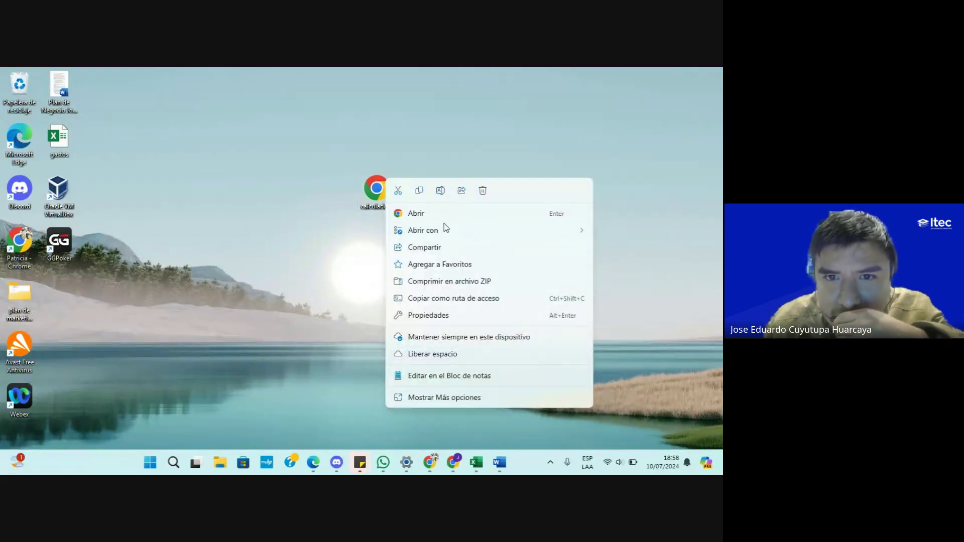
{"action": "left_click", "coordinate": [444, 315]}
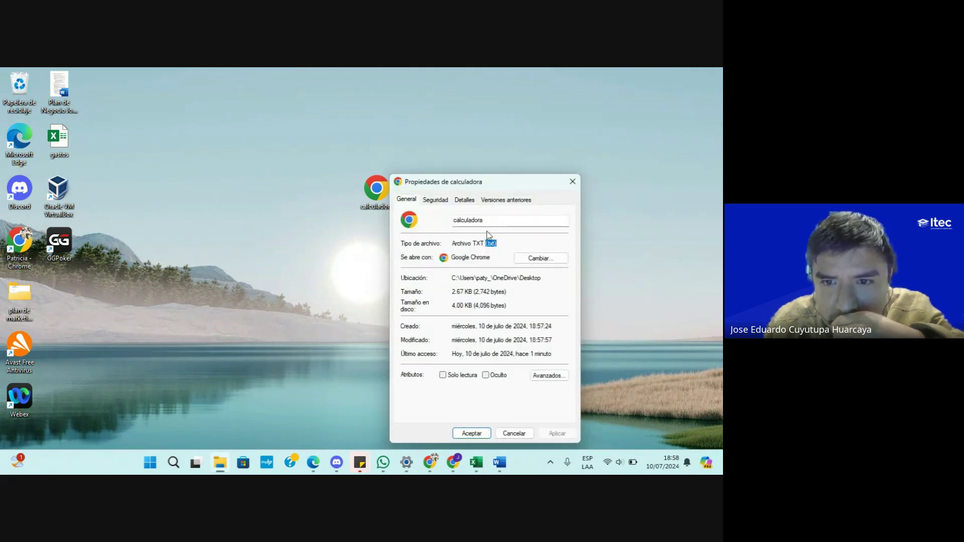
{"action": "left_click", "coordinate": [536, 376]}
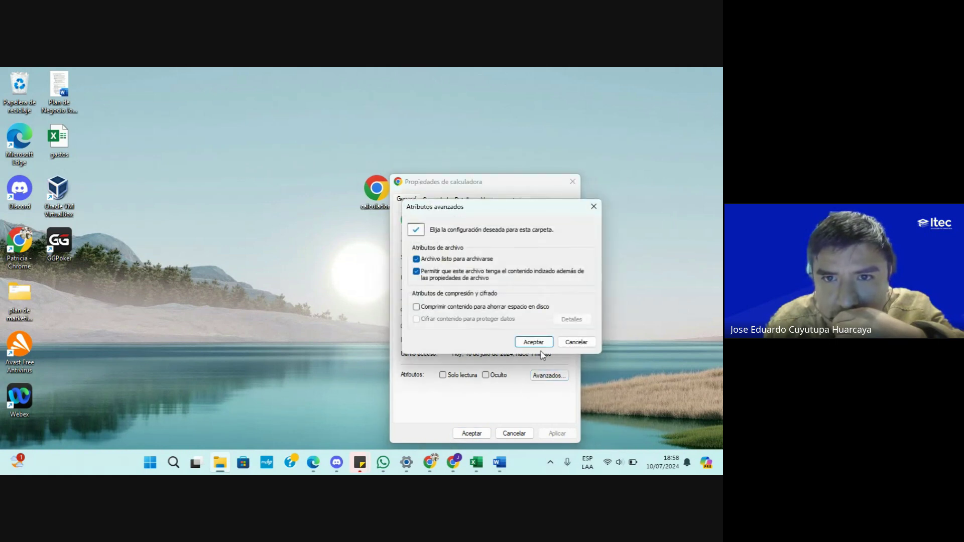
{"action": "left_click", "coordinate": [593, 206]}
{"action": "left_click", "coordinate": [465, 200]}
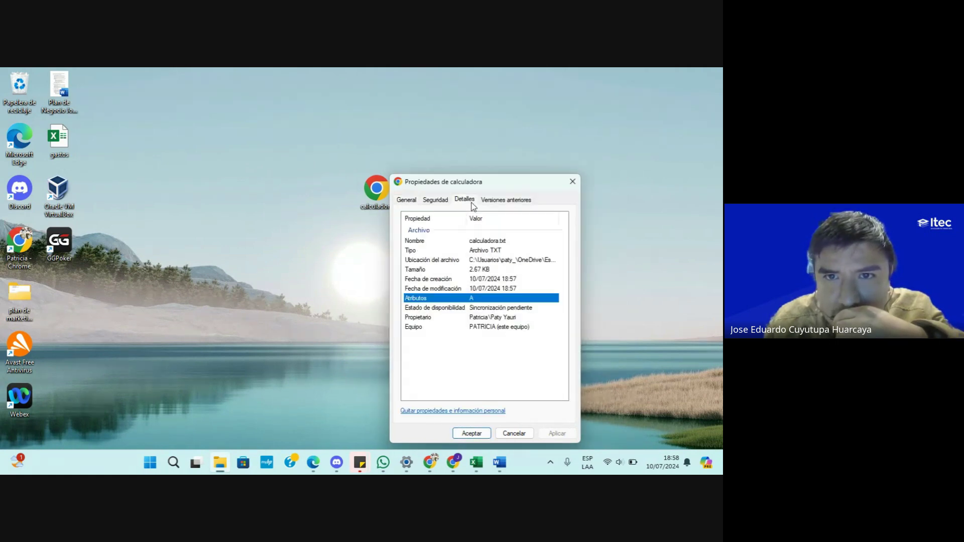
{"action": "left_click", "coordinate": [507, 200]}
{"action": "left_click", "coordinate": [435, 200]}
{"action": "left_click", "coordinate": [406, 200]}
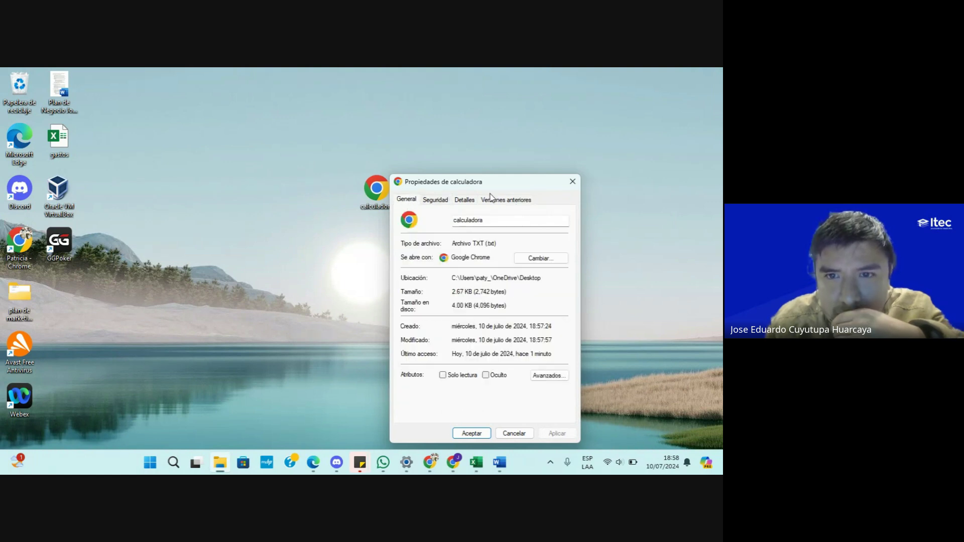
{"action": "left_click", "coordinate": [573, 181]}
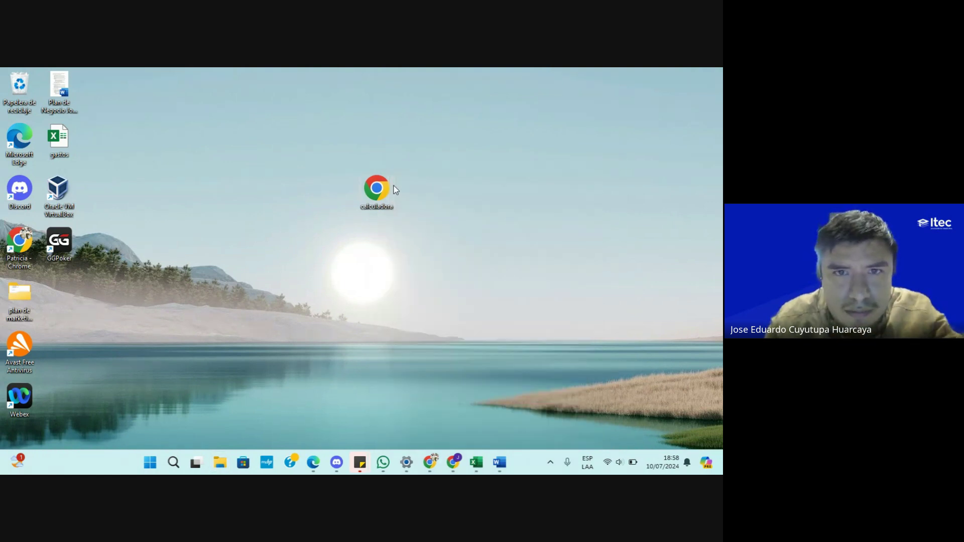
- Check the calculadora text file in Chrome again, close its page and minimize the browser
{"action": "double_click", "coordinate": [393, 190]}
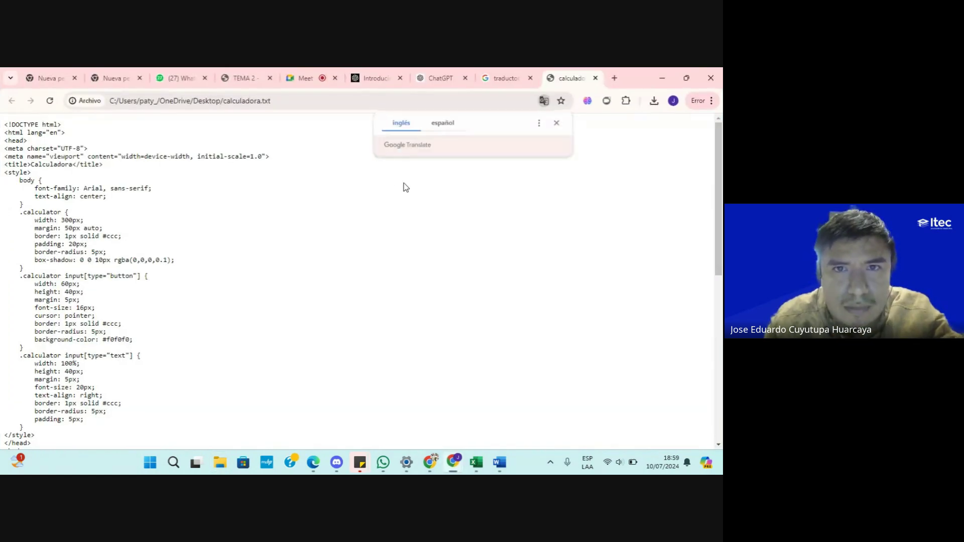
{"action": "left_click", "coordinate": [595, 77]}
{"action": "left_click", "coordinate": [662, 78]}
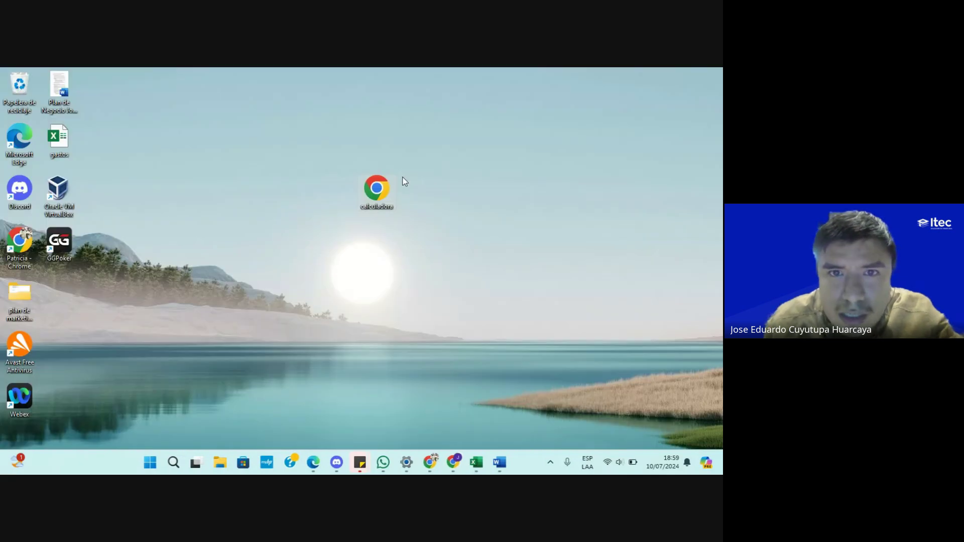
- Open the desktop calculadora text file with Notepad (Bloc de notas)
{"action": "right_click", "coordinate": [384, 187]}
{"action": "mouse_move", "coordinate": [416, 230]}
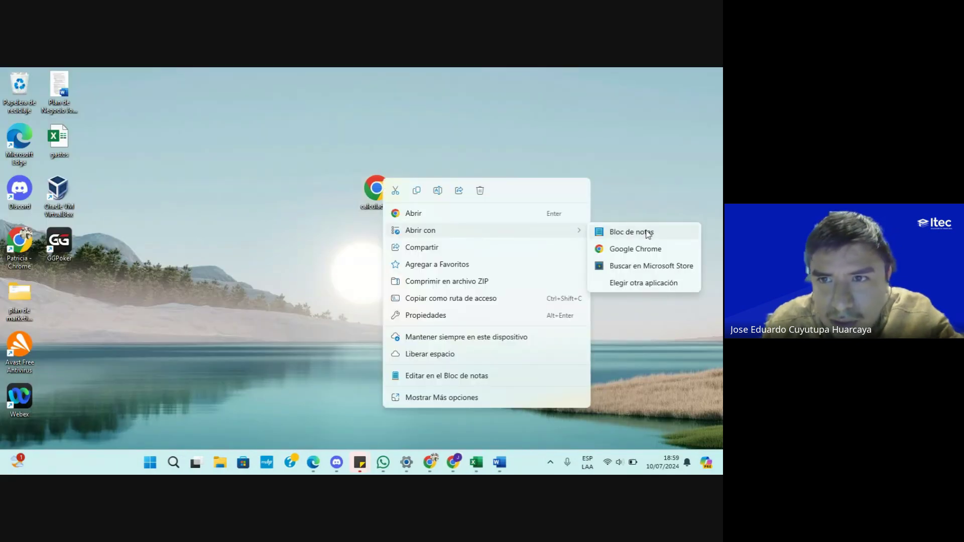
{"action": "left_click", "coordinate": [645, 232]}
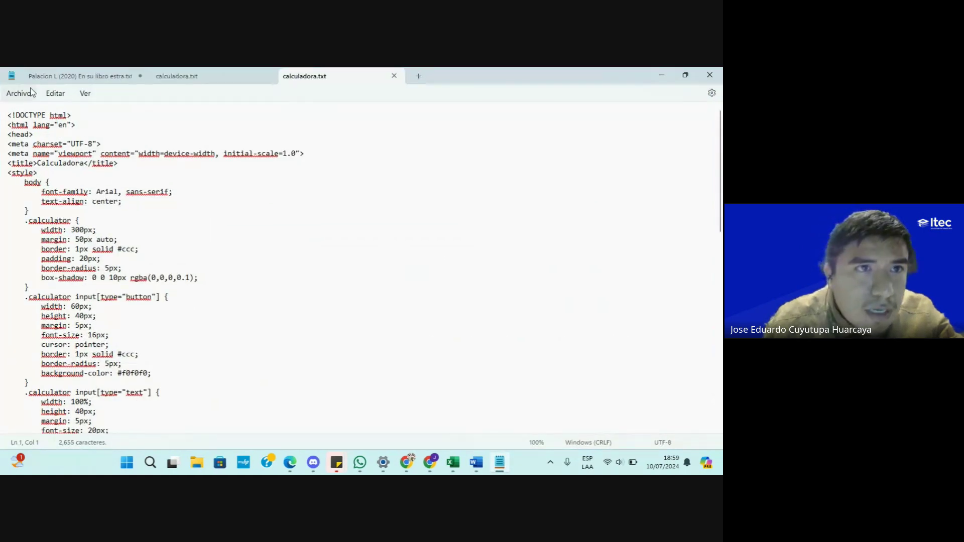
- Save a copy of the code on the desktop as calculadora.html, with the file type set to Todos los archivos
{"action": "left_click", "coordinate": [20, 93]}
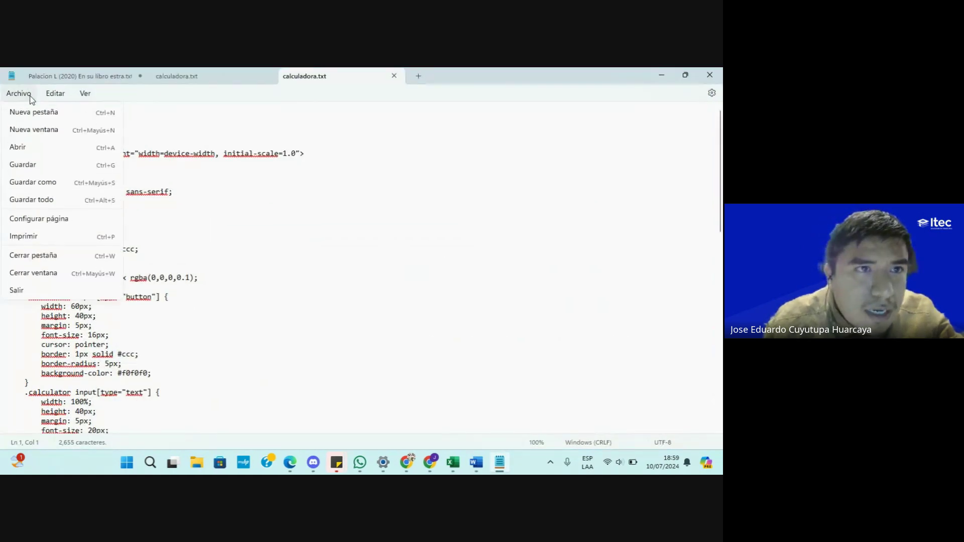
{"action": "left_click", "coordinate": [42, 182]}
{"action": "left_click", "coordinate": [125, 266]}
{"action": "type", "text": ".ht"}
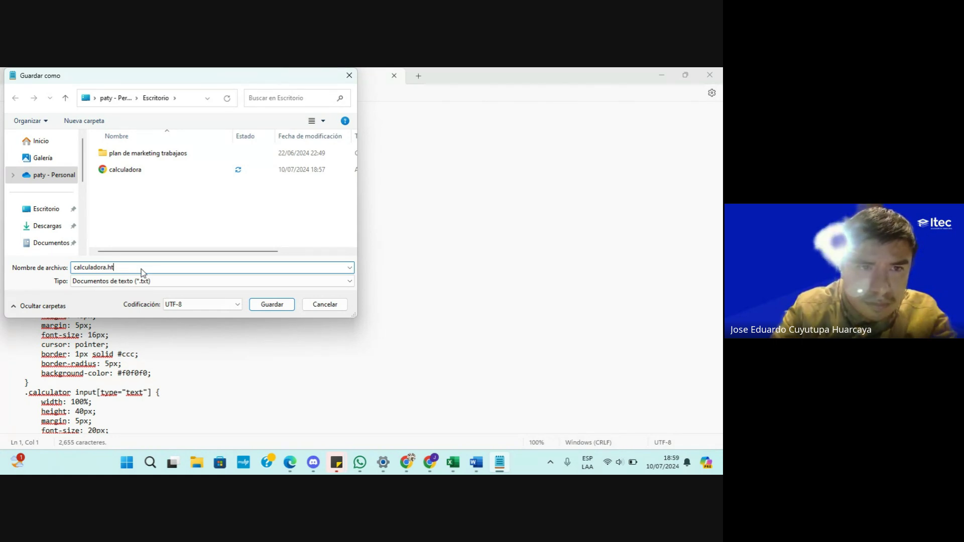
{"action": "type", "text": "kl"}
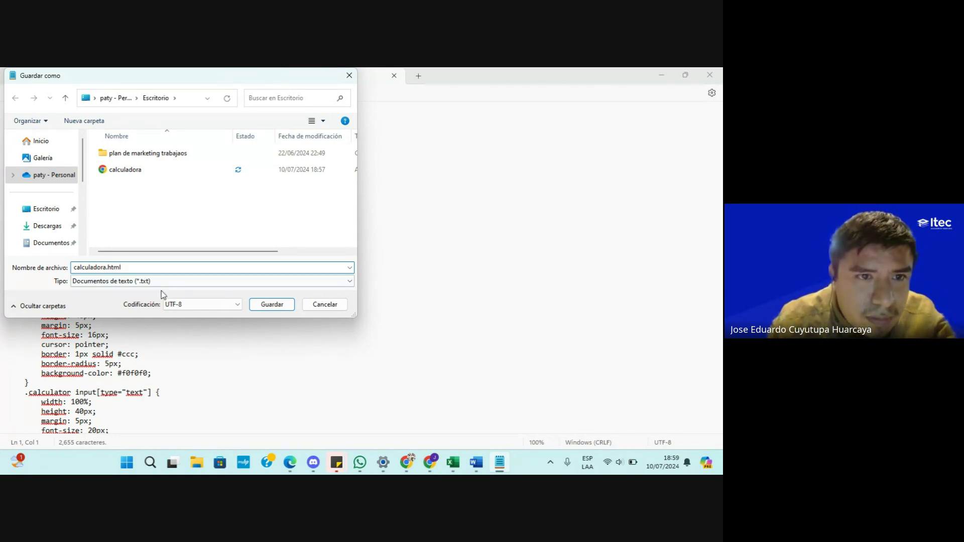
{"action": "left_click", "coordinate": [164, 283]}
{"action": "left_click", "coordinate": [160, 299]}
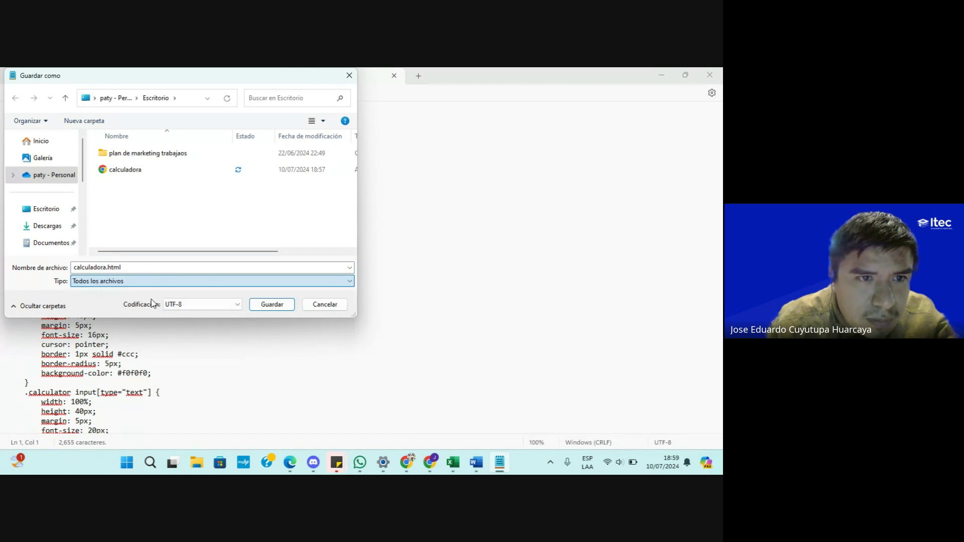
{"action": "left_click", "coordinate": [277, 306]}
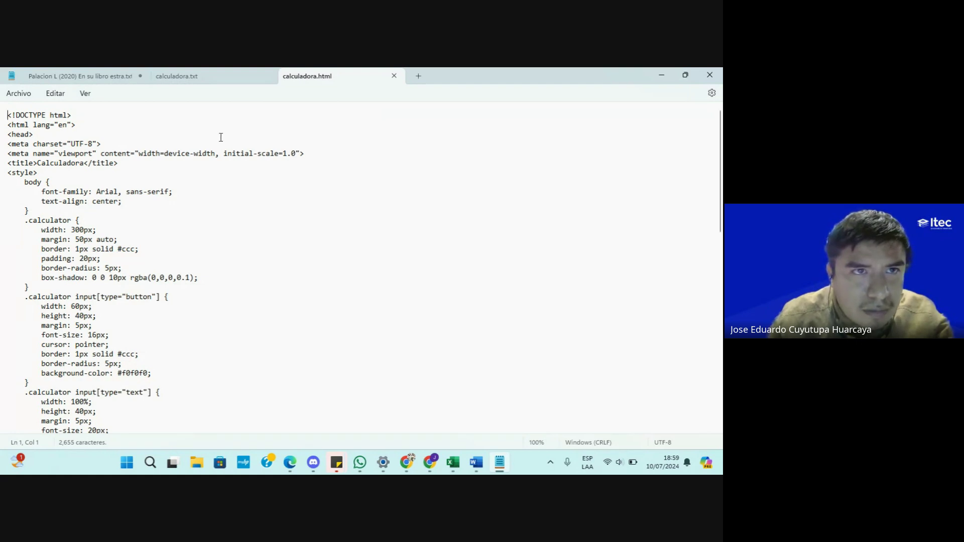
- Open the desktop calculadora text file in Chrome and change the address's extension to html to load calculadora.html
{"action": "key", "text": "super+d"}
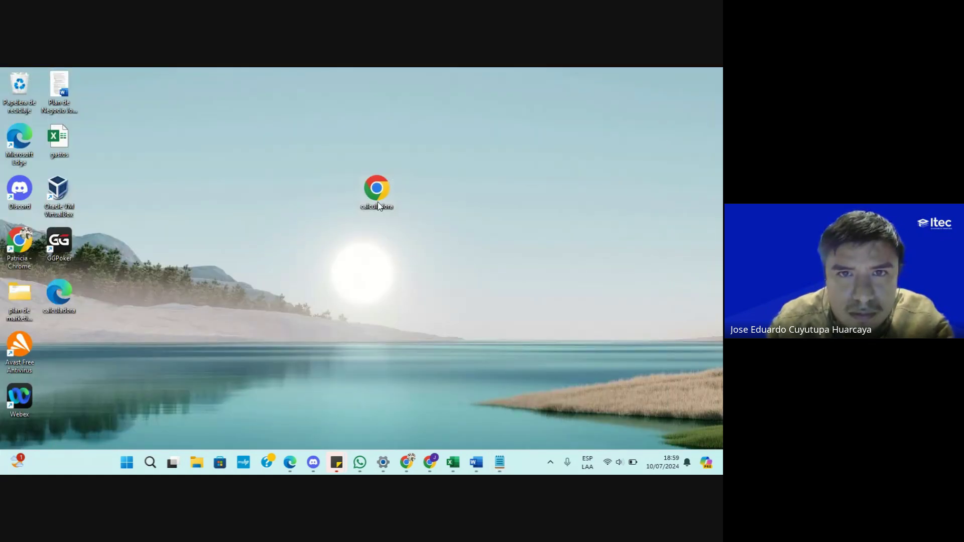
{"action": "double_click", "coordinate": [378, 202]}
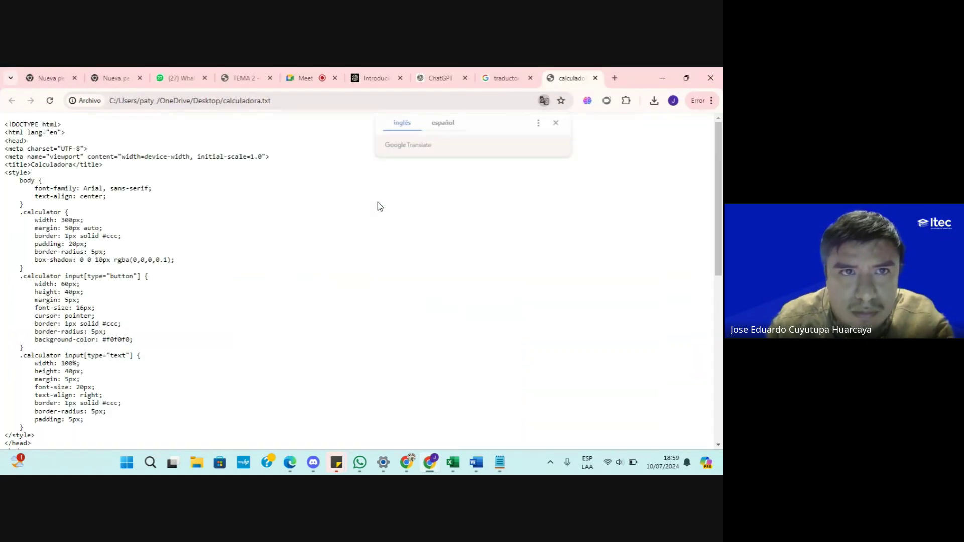
{"action": "left_click", "coordinate": [285, 101]}
{"action": "left_click", "coordinate": [285, 101]}
{"action": "key", "text": "BackSpace"}
{"action": "key", "text": "BackSpace"}
{"action": "key", "text": "BackSpace"}
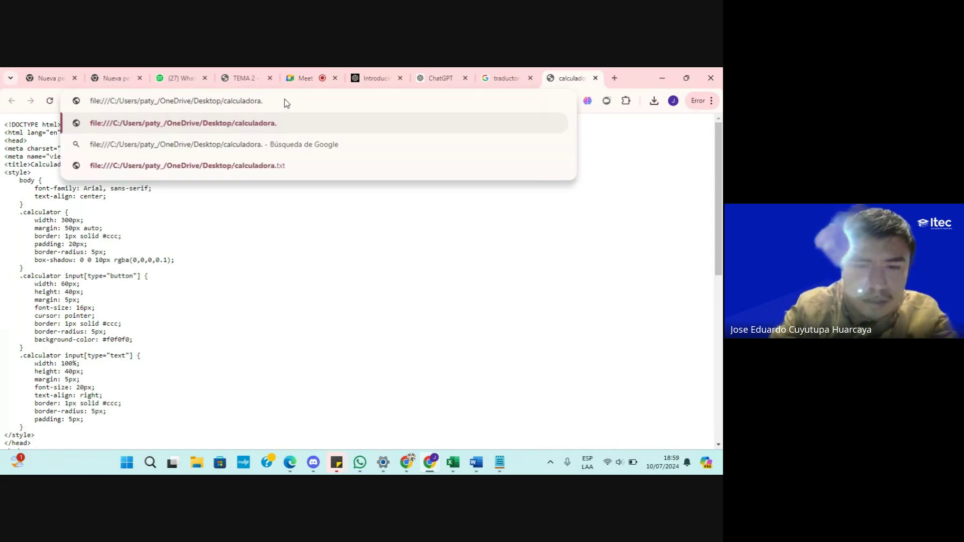
{"action": "type", "text": "htm"}
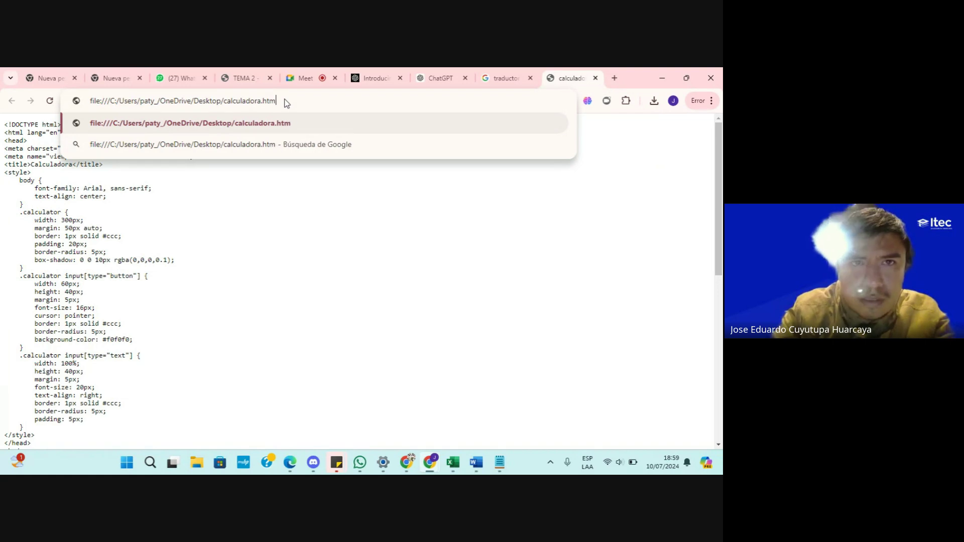
{"action": "type", "text": "l"}
{"action": "key", "text": "Return"}
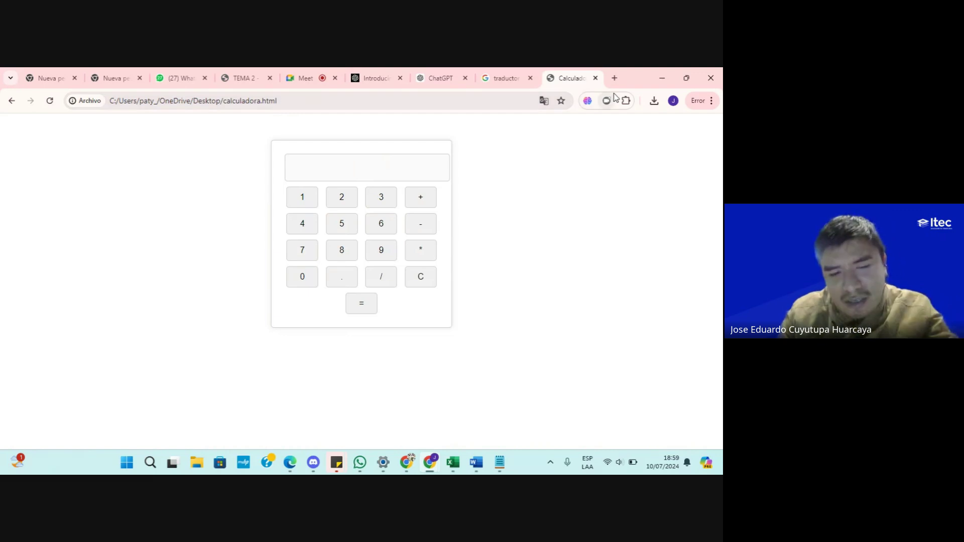
- Minimize the browser and try the extensions .pdf and .txt in the desktop calculadora file's name, removing each one again
{"action": "left_click", "coordinate": [662, 77]}
{"action": "right_click", "coordinate": [375, 181]}
{"action": "left_click", "coordinate": [368, 164]}
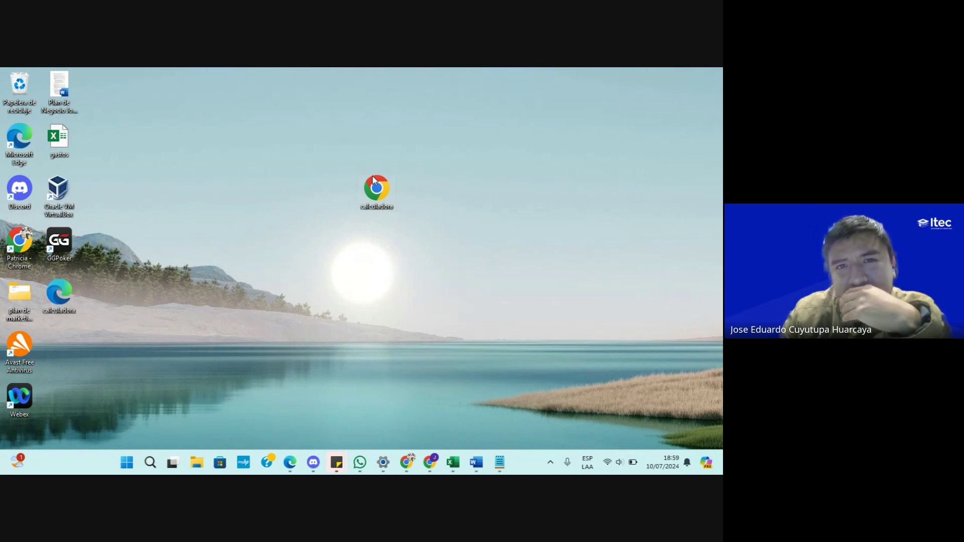
{"action": "right_click", "coordinate": [374, 179]}
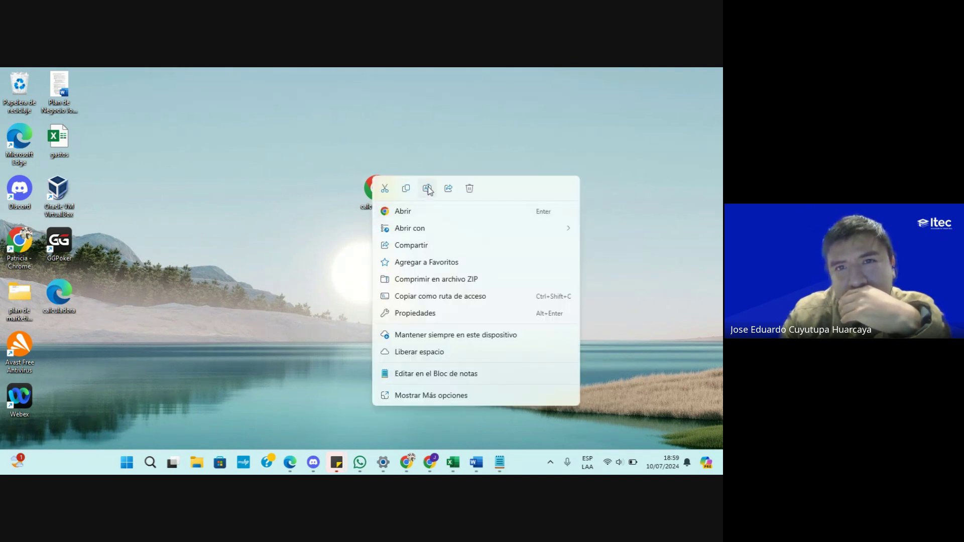
{"action": "left_click", "coordinate": [428, 189]}
{"action": "left_click", "coordinate": [395, 206]}
{"action": "type", "text": ".p"}
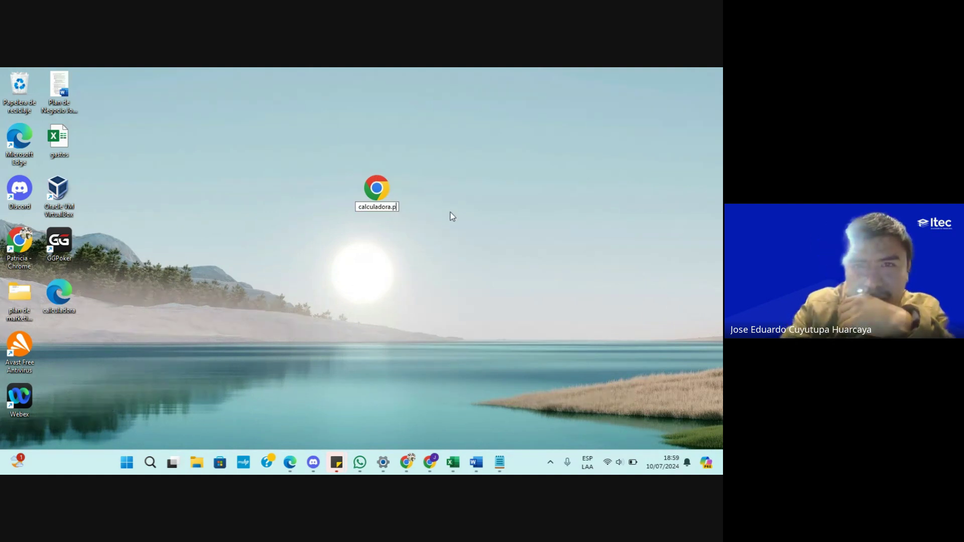
{"action": "type", "text": "df"}
{"action": "key", "text": "BackSpace"}
{"action": "key", "text": "BackSpace"}
{"action": "key", "text": "BackSpace"}
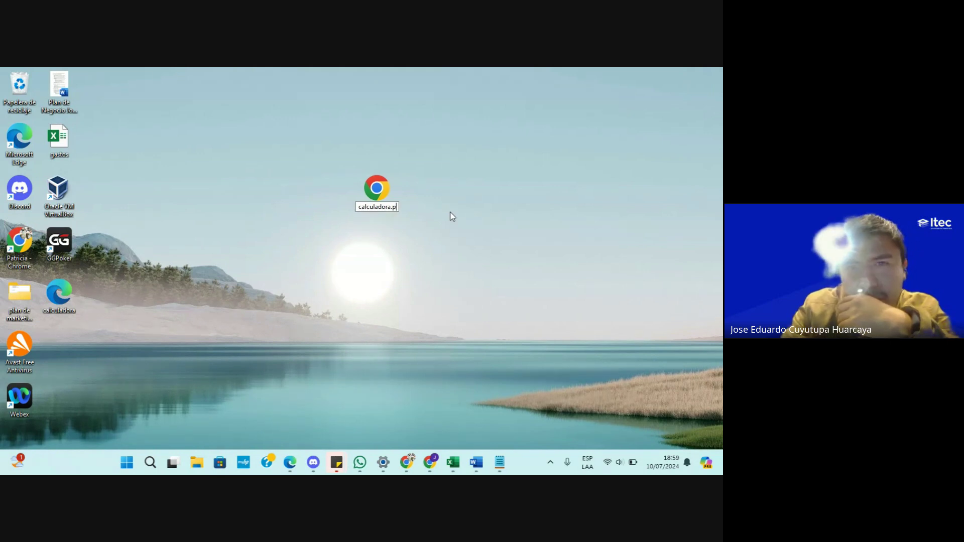
{"action": "type", "text": "txt"}
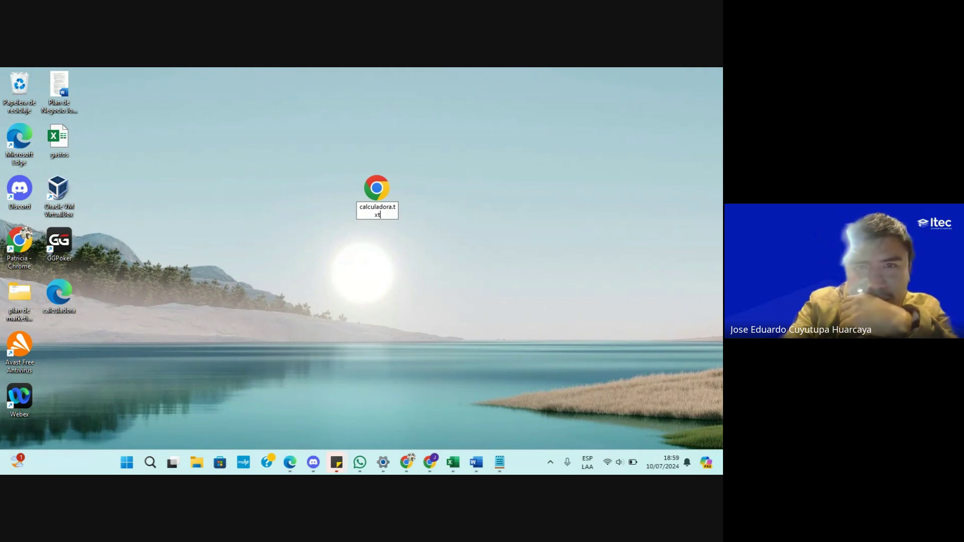
{"action": "key", "text": "BackSpace"}
{"action": "key", "text": "BackSpace"}
{"action": "key", "text": "BackSpace"}
{"action": "left_click", "coordinate": [452, 216]}
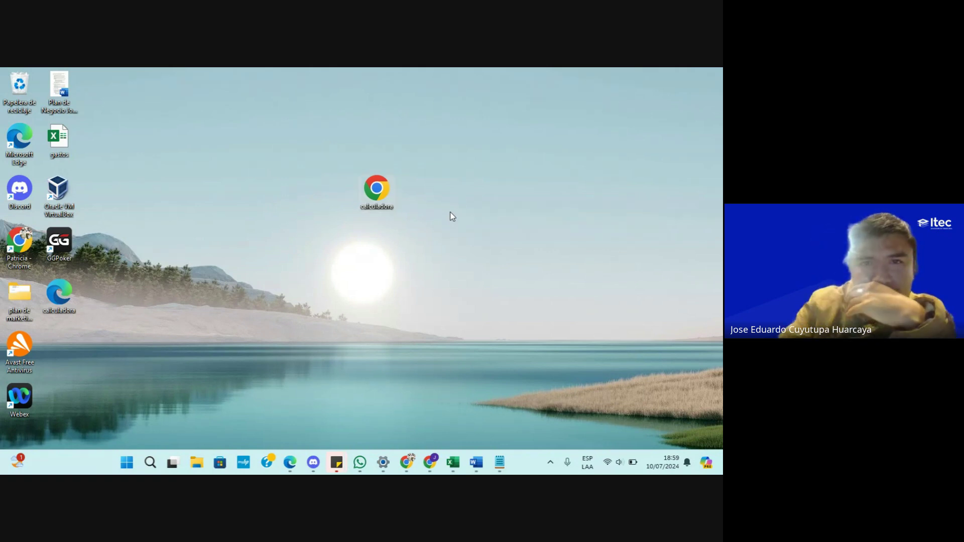
- Open the desktop calculadora text file in Chrome again and replace txt with html in its address to load the calculator
{"action": "double_click", "coordinate": [395, 203]}
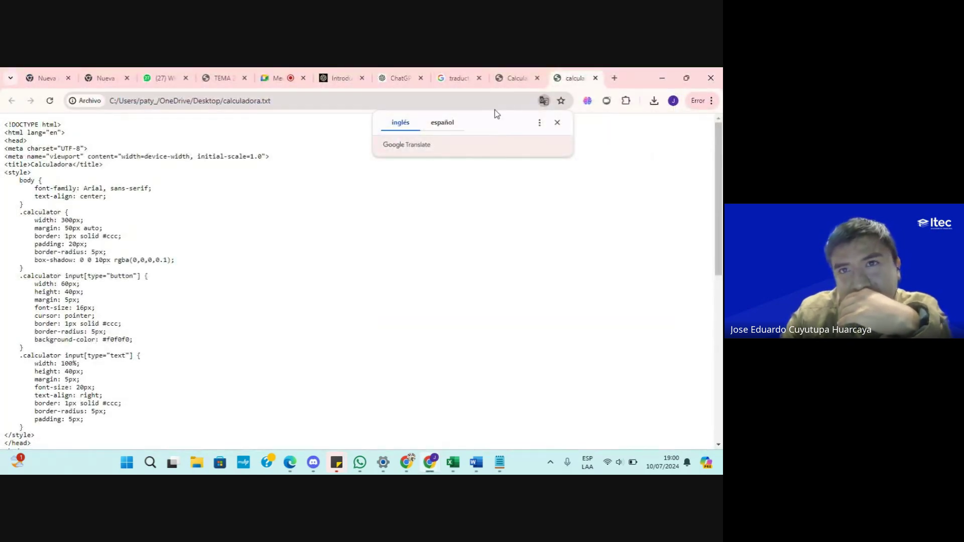
{"action": "left_click", "coordinate": [457, 100]}
{"action": "left_click", "coordinate": [456, 100]}
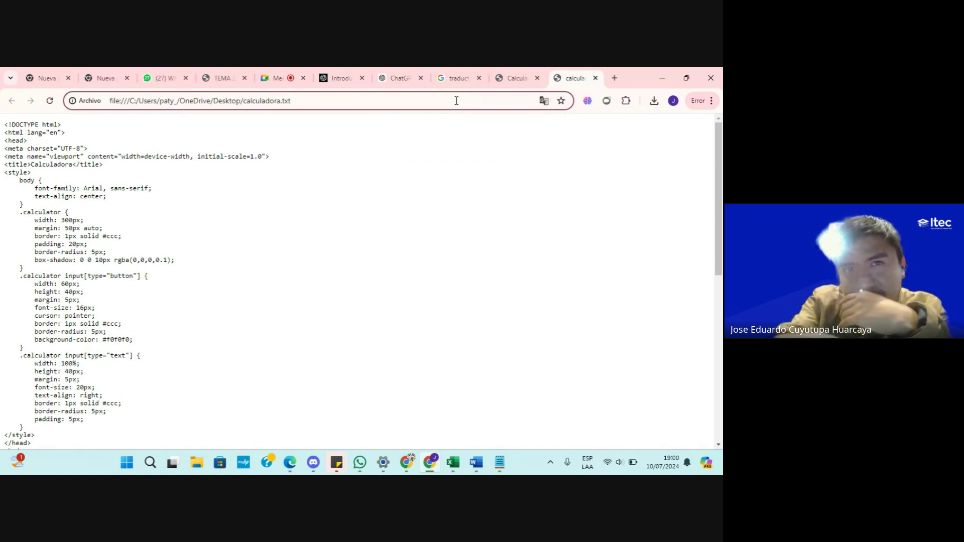
{"action": "left_click_drag", "start_coordinate": [289, 110], "coordinate": [201, 221]}
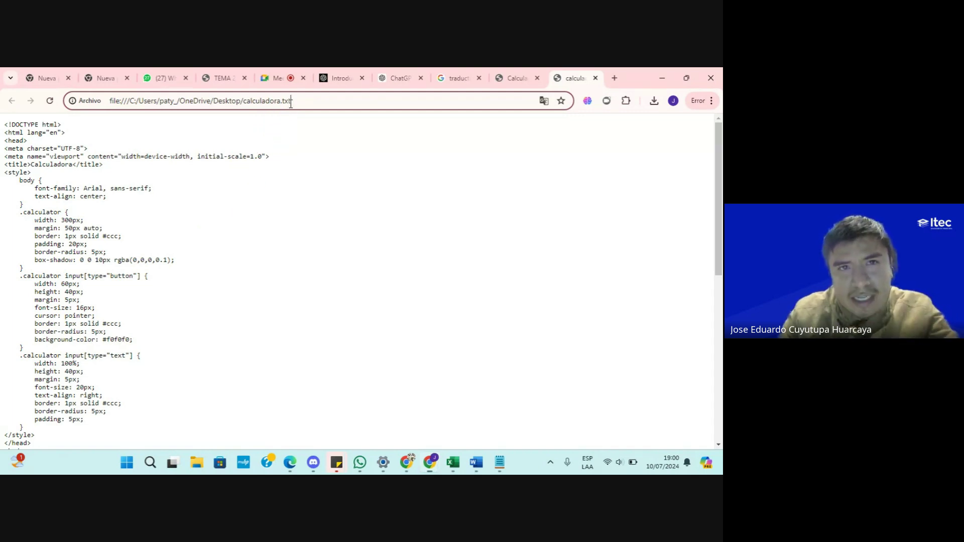
{"action": "key", "text": "BackSpace"}
{"action": "key", "text": "BackSpace"}
{"action": "key", "text": "BackSpace"}
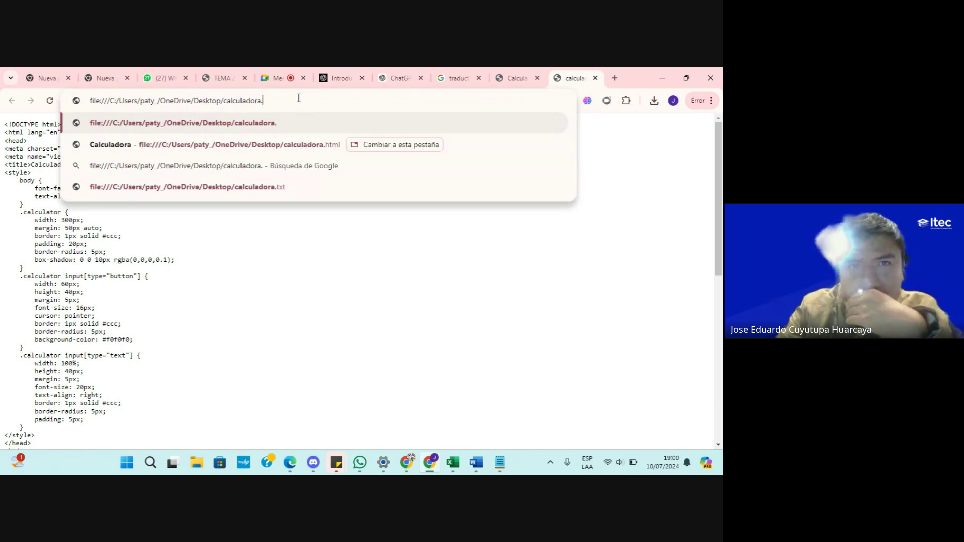
{"action": "type", "text": "html"}
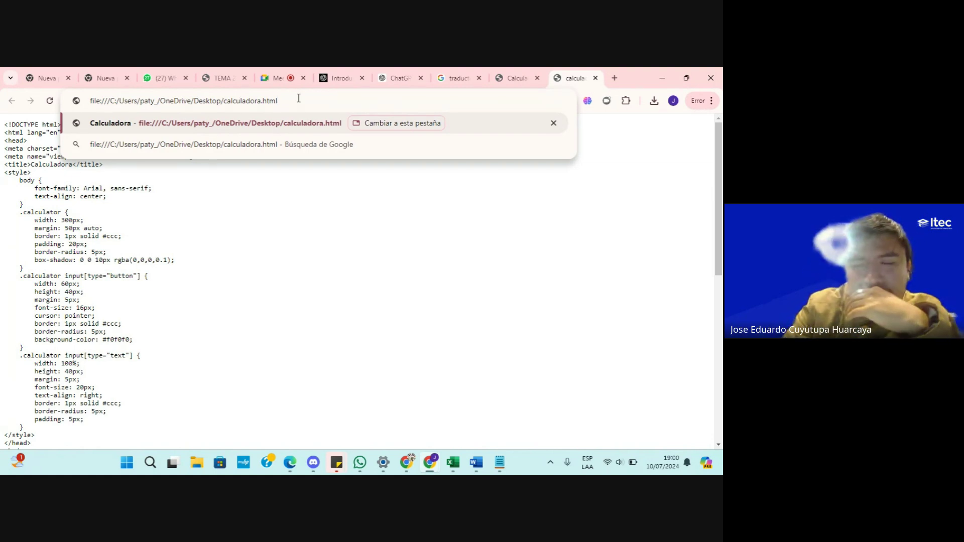
{"action": "key", "text": "Return"}
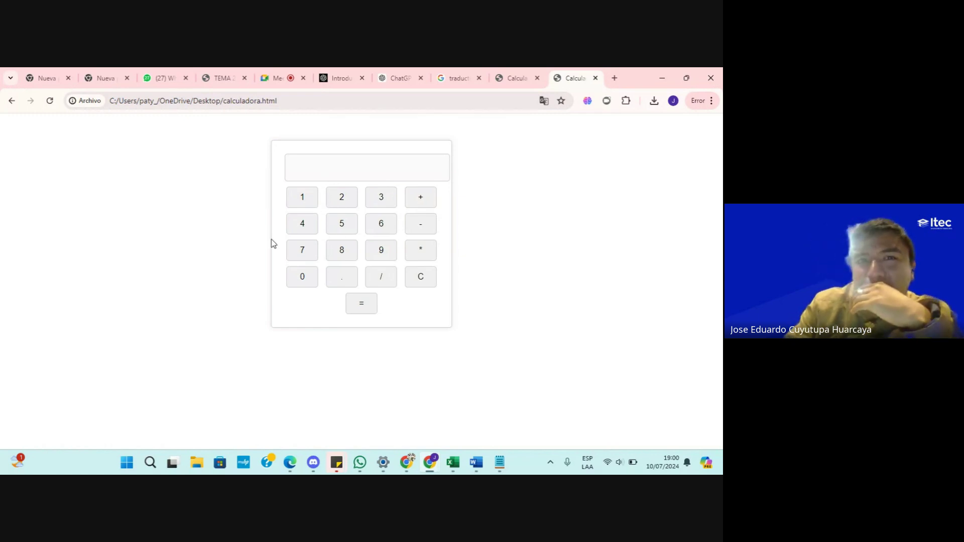
- Test the calculator page by computing 5*5 and 8-1, clearing the display after each calculation
{"action": "left_click", "coordinate": [340, 229]}
{"action": "left_click", "coordinate": [424, 259]}
{"action": "left_click", "coordinate": [336, 233]}
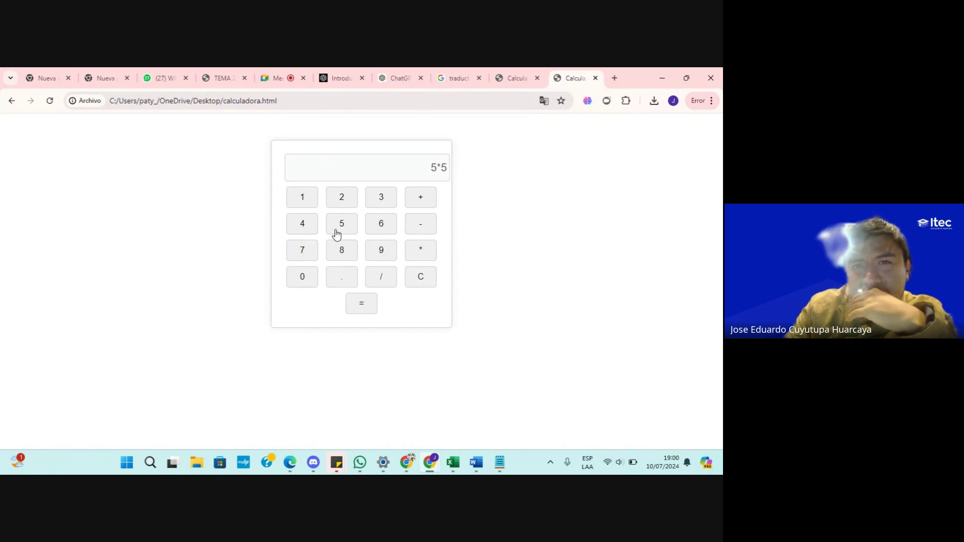
{"action": "left_click", "coordinate": [361, 303]}
{"action": "left_click", "coordinate": [432, 278]}
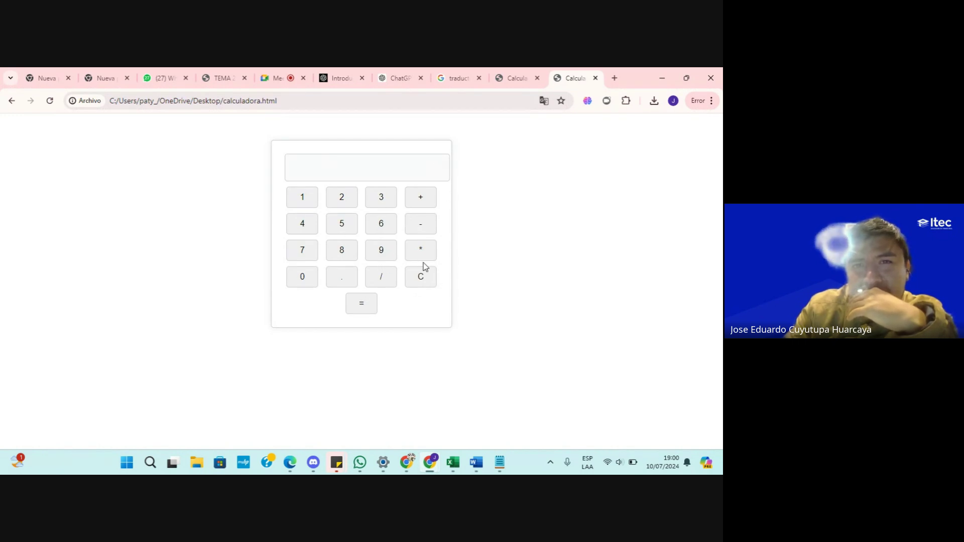
{"action": "left_click", "coordinate": [346, 251]}
{"action": "left_click", "coordinate": [425, 230]}
{"action": "left_click", "coordinate": [303, 201]}
{"action": "left_click", "coordinate": [358, 304]}
{"action": "left_click", "coordinate": [424, 278]}
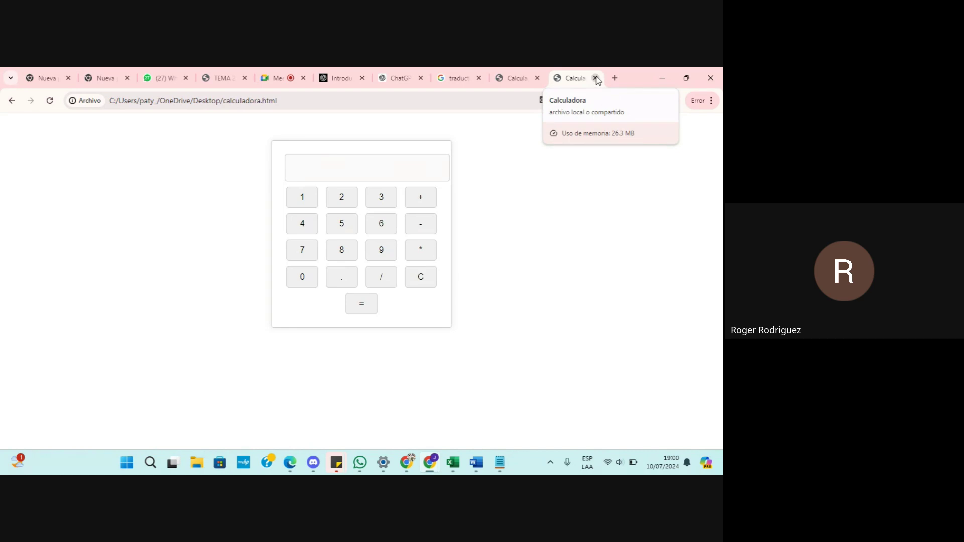
- Check the latest call messages in Google Meet and close the duplicate Calculadora page
{"action": "left_click", "coordinate": [293, 73]}
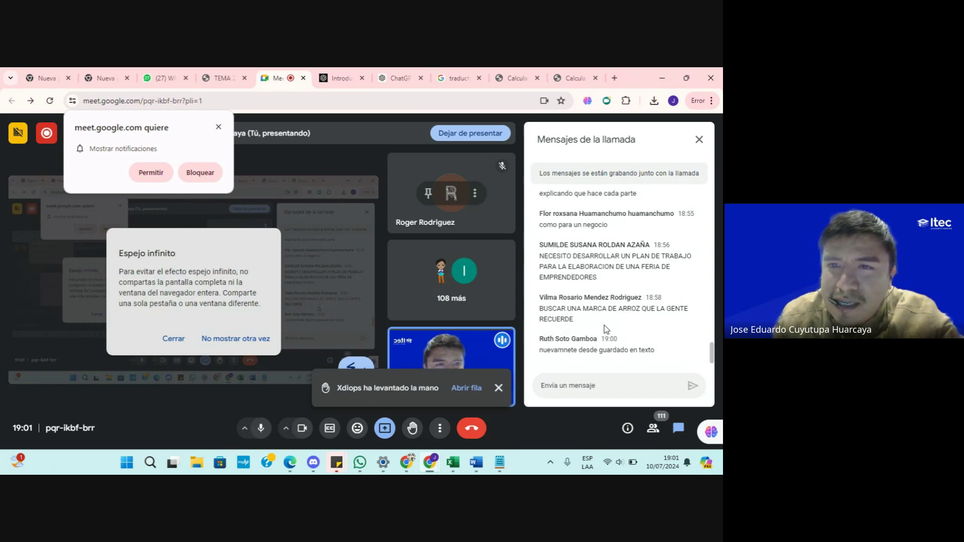
{"action": "scroll", "coordinate": [606, 329], "scroll_direction": "up", "scroll_amount": 2}
{"action": "scroll", "coordinate": [606, 329], "scroll_direction": "down", "scroll_amount": 2}
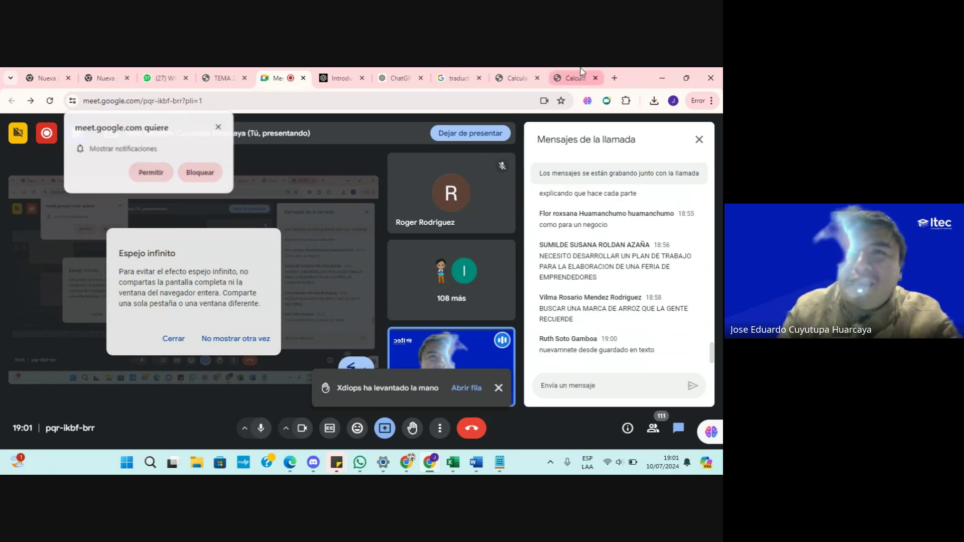
{"action": "left_click", "coordinate": [578, 76]}
{"action": "left_click", "coordinate": [596, 78]}
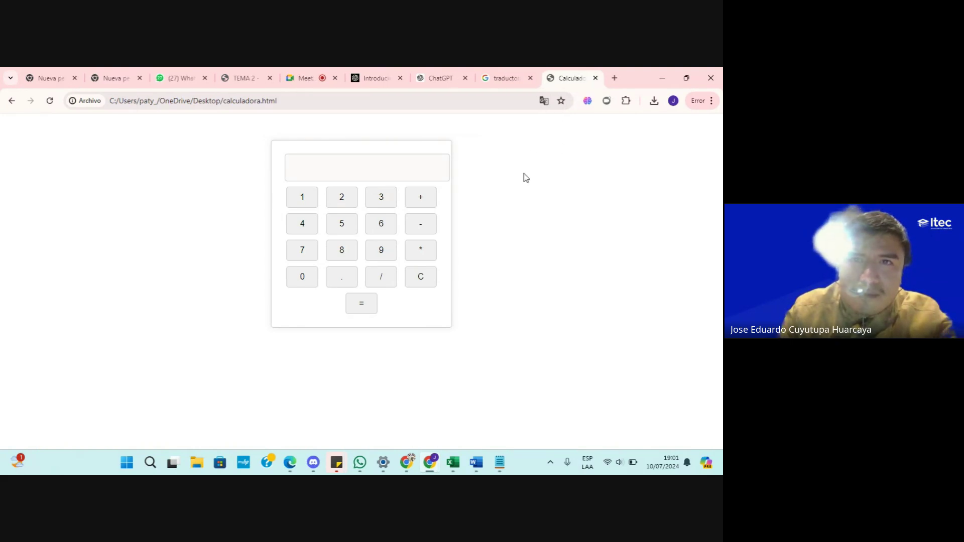
- Return to the ChatGPT conversation and copy the complete HTML code of the calculator
{"action": "left_click", "coordinate": [464, 71]}
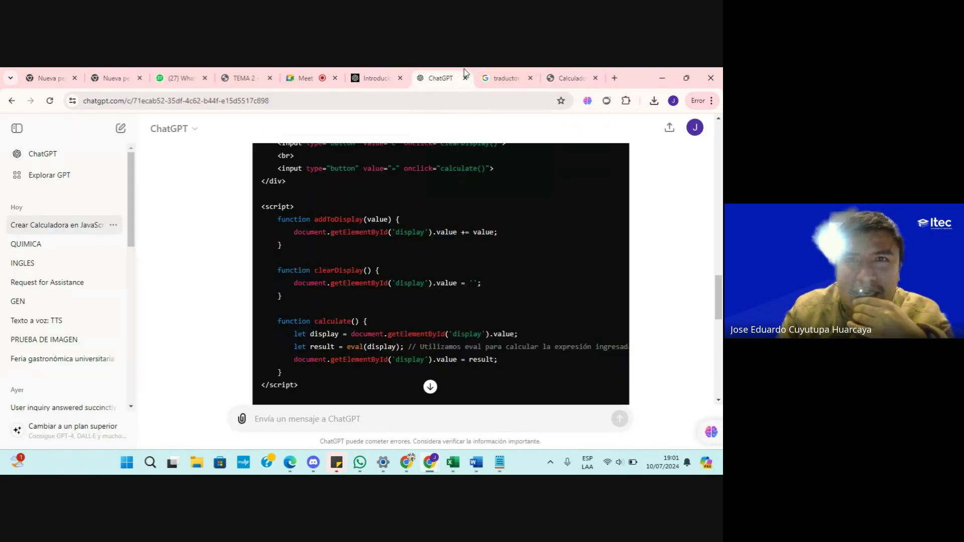
{"action": "scroll", "coordinate": [297, 245], "scroll_direction": "up", "scroll_amount": 12}
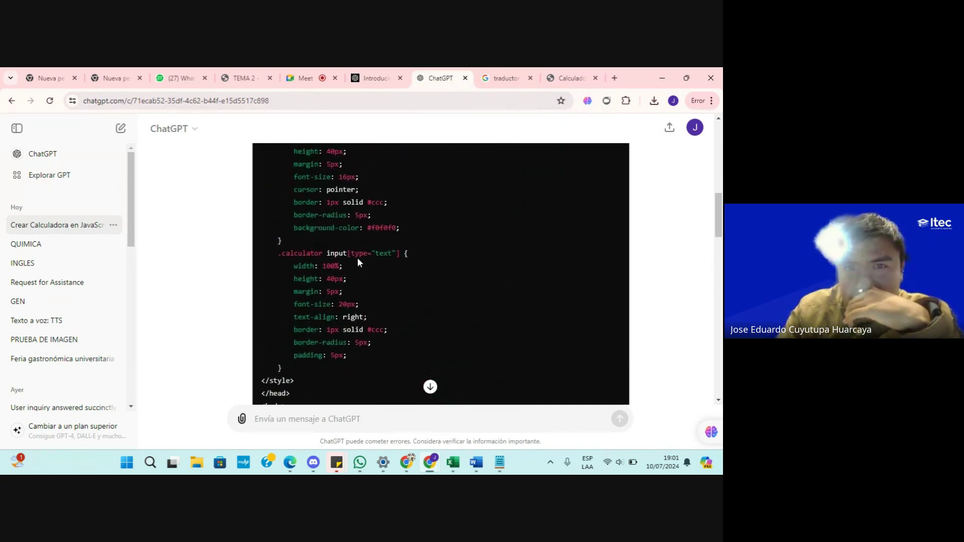
{"action": "scroll", "coordinate": [451, 276], "scroll_direction": "up", "scroll_amount": 5}
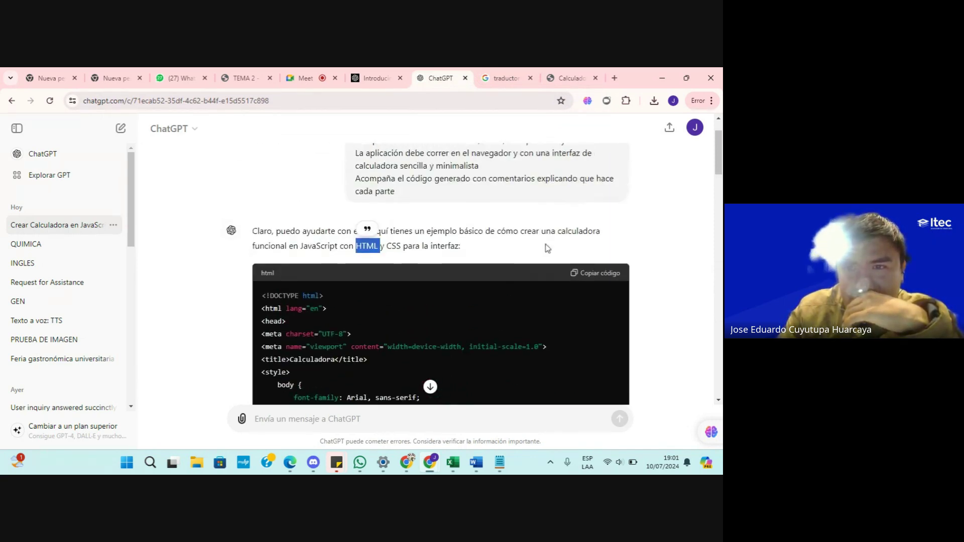
{"action": "left_click", "coordinate": [600, 276]}
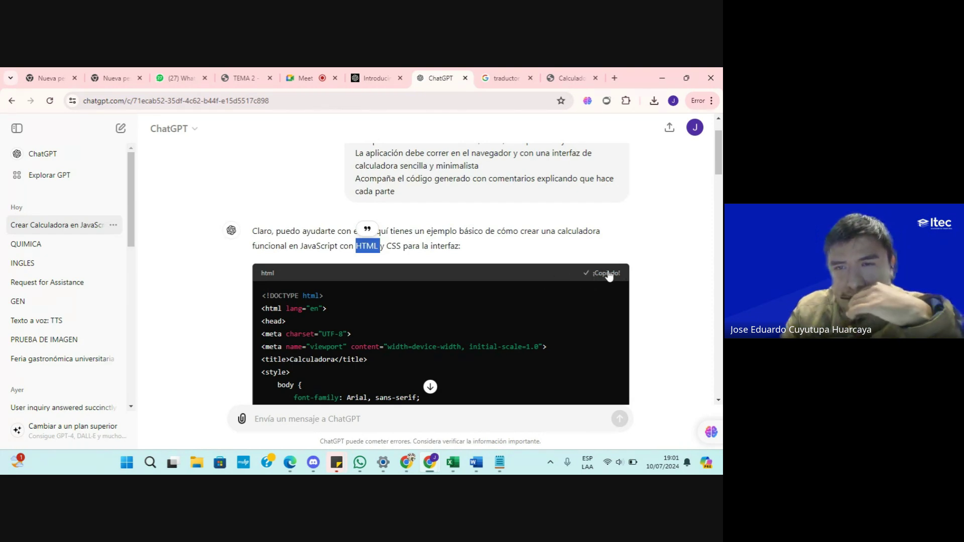
- Show the desktop and delete the calculadora text file from its centre
{"action": "key", "text": "super+d"}
{"action": "left_click_drag", "start_coordinate": [315, 160], "coordinate": [463, 264]}
{"action": "key", "text": "Delete"}
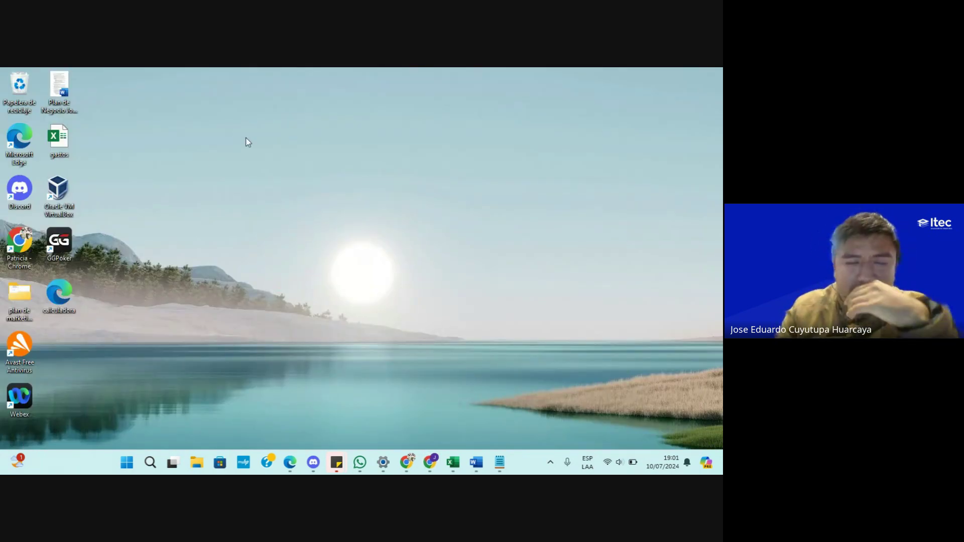
- Create a new text document on the desktop, keeping its default name
{"action": "right_click", "coordinate": [309, 143]}
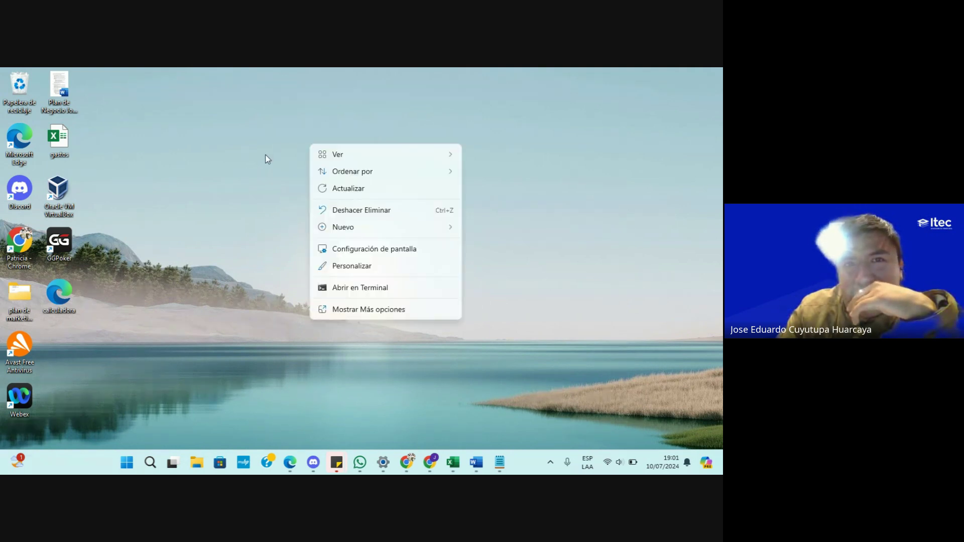
{"action": "mouse_move", "coordinate": [359, 228]}
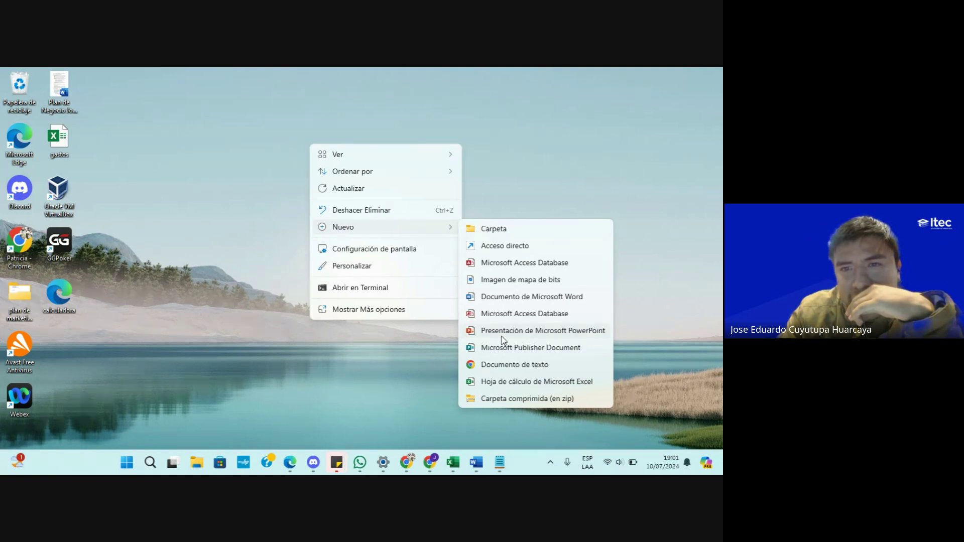
{"action": "left_click", "coordinate": [503, 366]}
{"action": "left_click", "coordinate": [367, 140]}
- Open the new desktop text document with Notepad (Bloc de notas), close it and open it again the same way
{"action": "right_click", "coordinate": [349, 147]}
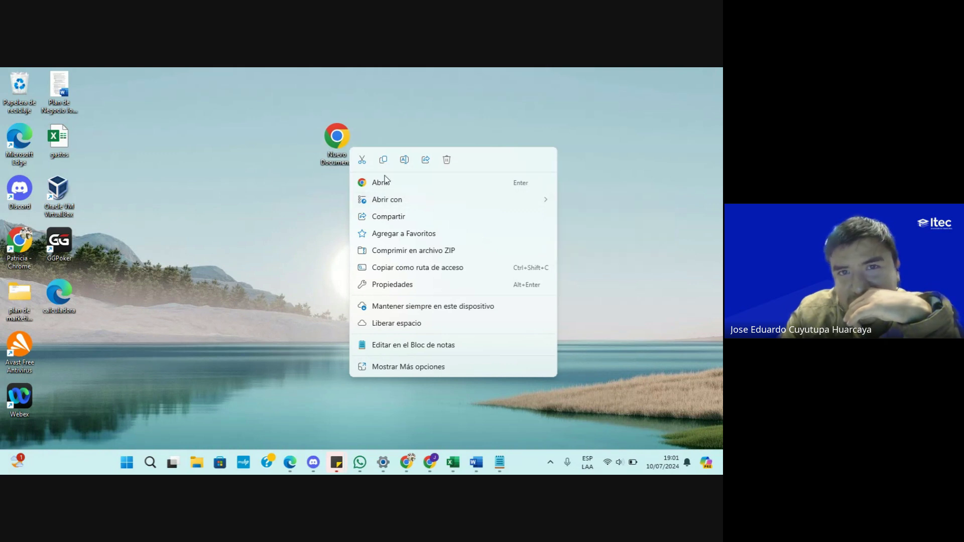
{"action": "mouse_move", "coordinate": [522, 201]}
{"action": "left_click", "coordinate": [578, 201]}
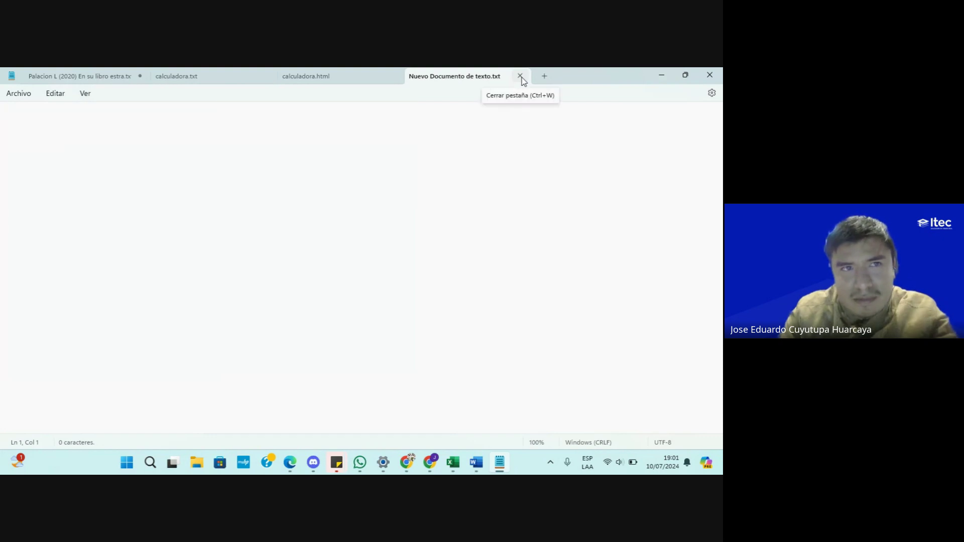
{"action": "left_click", "coordinate": [523, 77]}
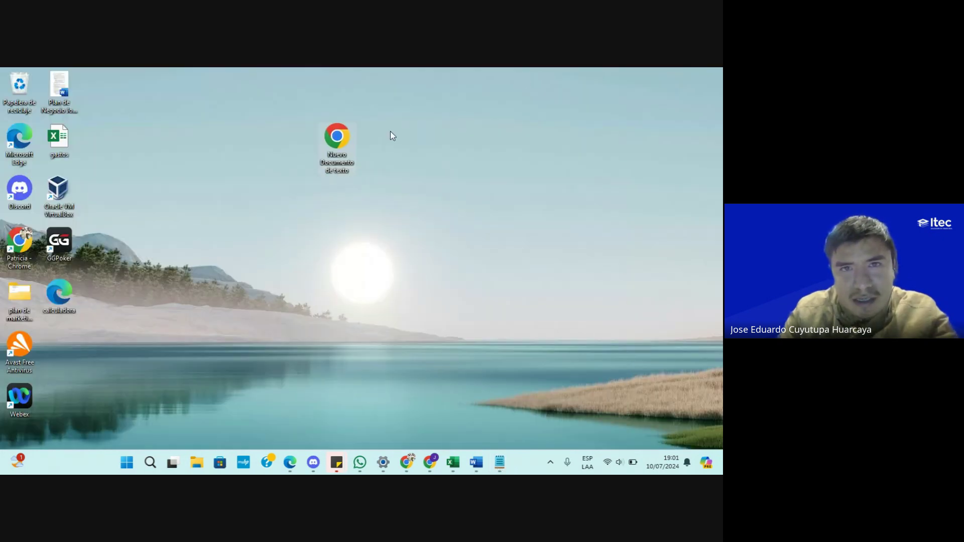
{"action": "right_click", "coordinate": [340, 146]}
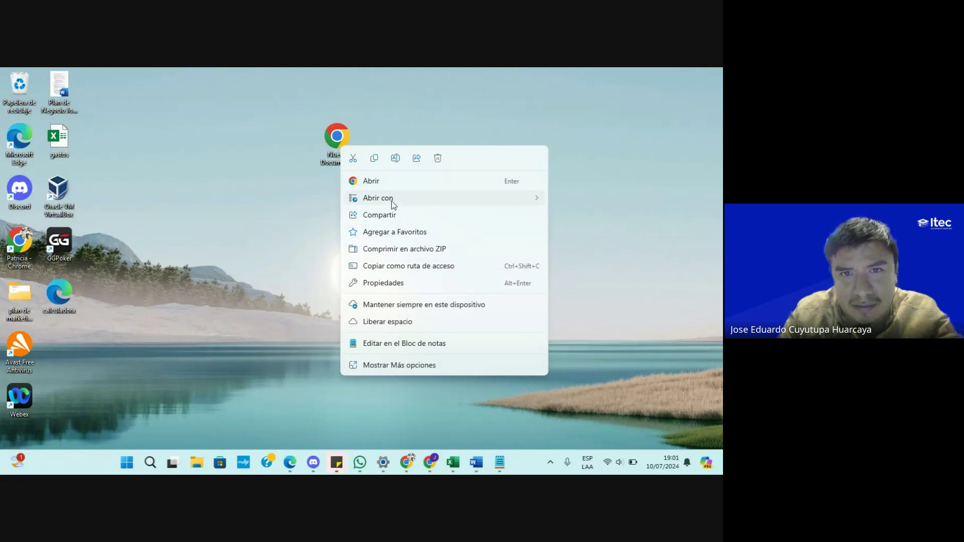
{"action": "mouse_move", "coordinate": [397, 200]}
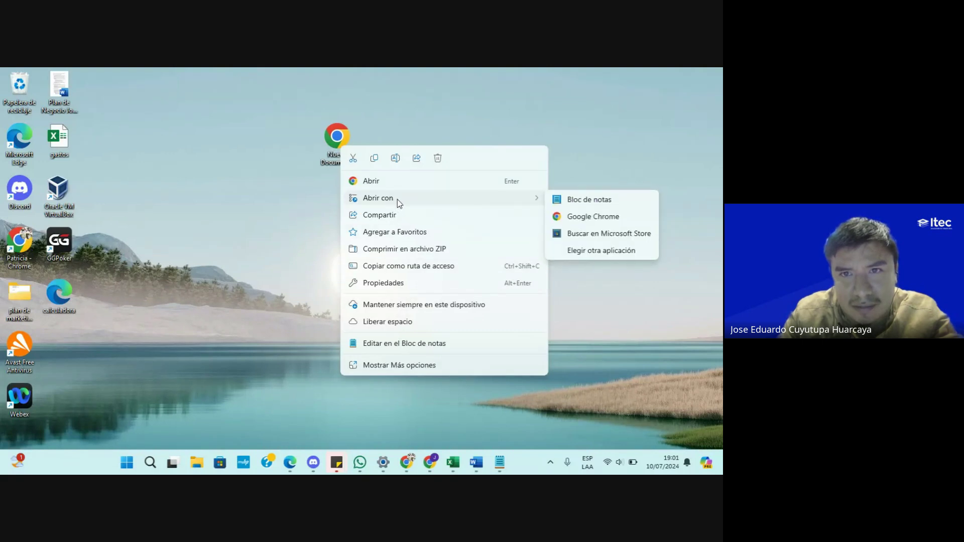
{"action": "left_click", "coordinate": [591, 201]}
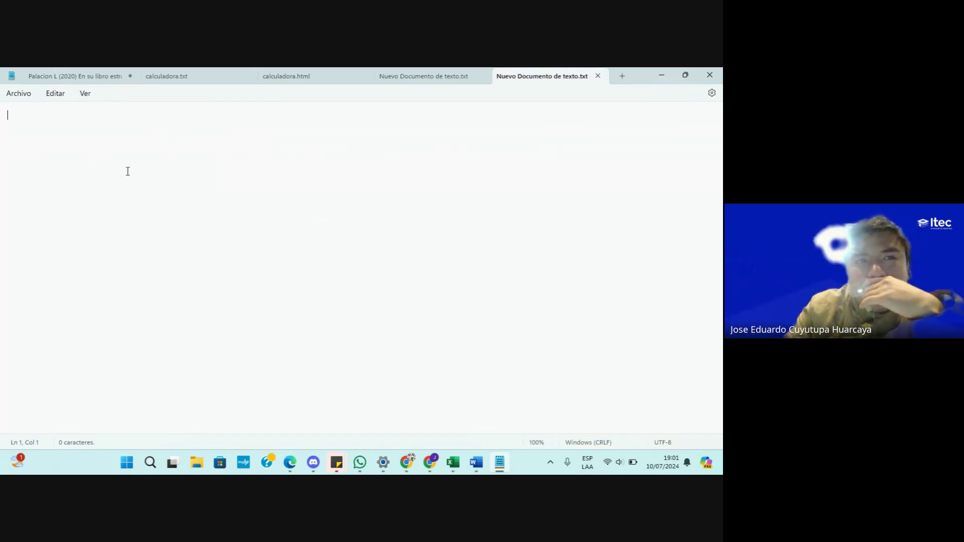
- Paste the copied calculator code into the empty text document and return to its first lines
{"action": "right_click", "coordinate": [160, 143]}
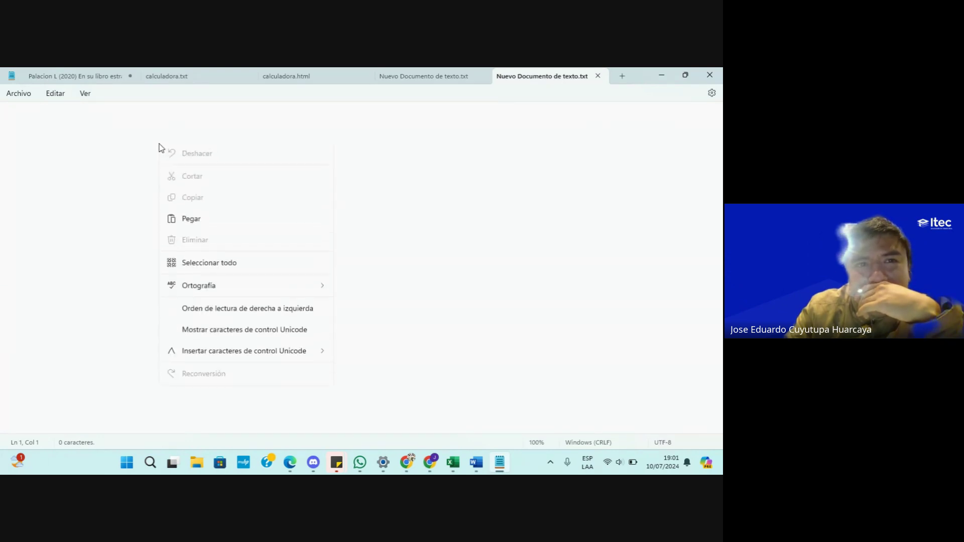
{"action": "left_click", "coordinate": [186, 221]}
{"action": "scroll", "coordinate": [399, 258], "scroll_direction": "up", "scroll_amount": 18}
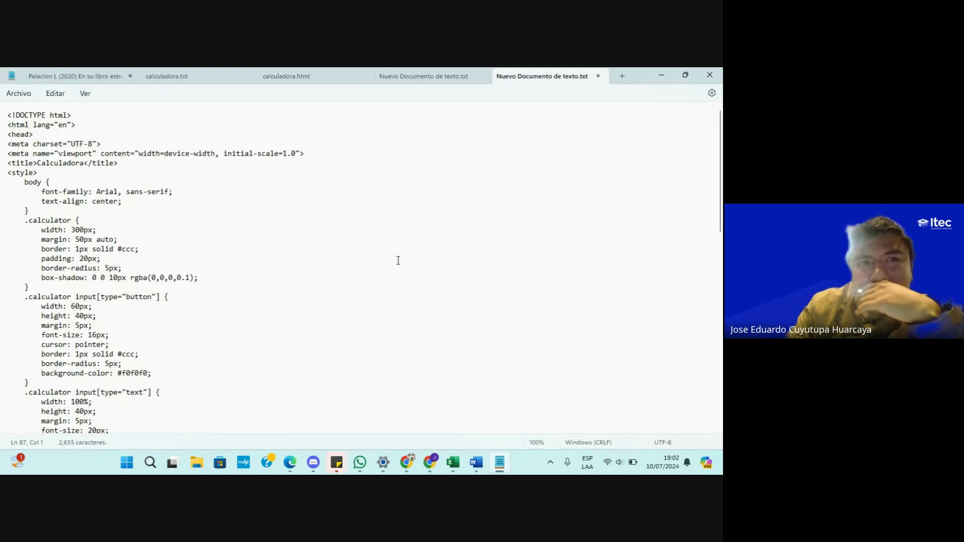
- Switch back to ChatGPT in Chrome and copy the calculator's HTML code block once more
{"action": "left_click", "coordinate": [430, 462]}
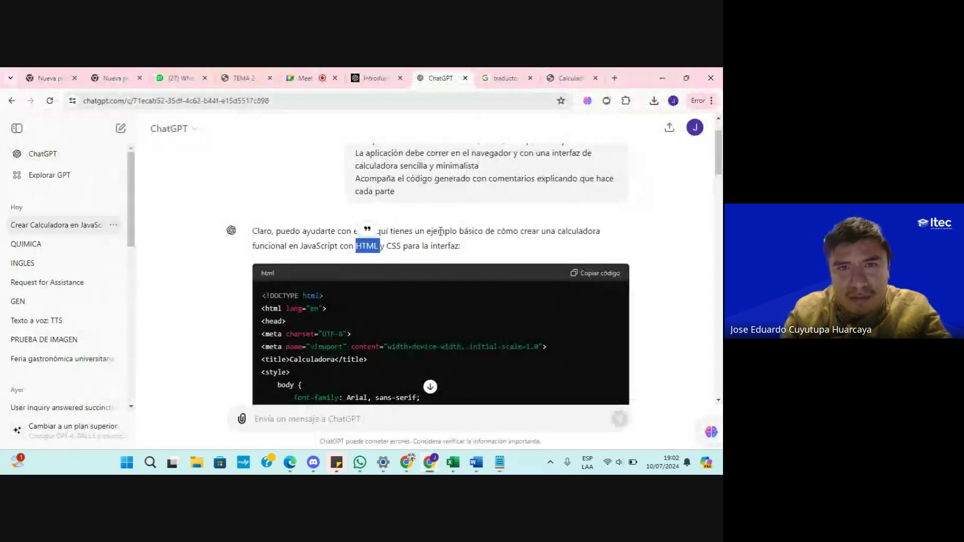
{"action": "scroll", "coordinate": [440, 271], "scroll_direction": "down", "scroll_amount": 2}
{"action": "left_click", "coordinate": [606, 167]}
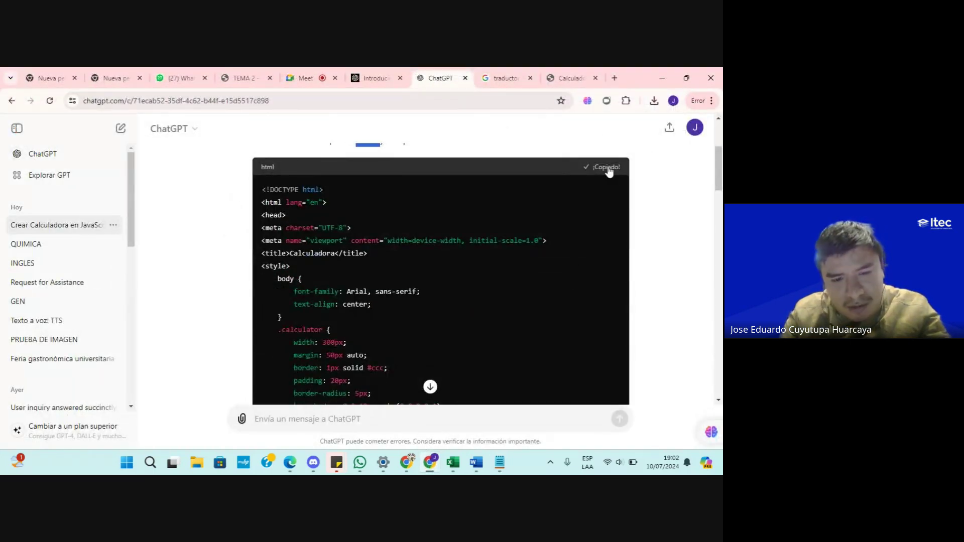
- Switch back to Notepad and replace the text document's entire contents with the freshly copied calculator code
{"action": "key", "text": "alt+Tab"}
{"action": "triple_click", "coordinate": [126, 173]}
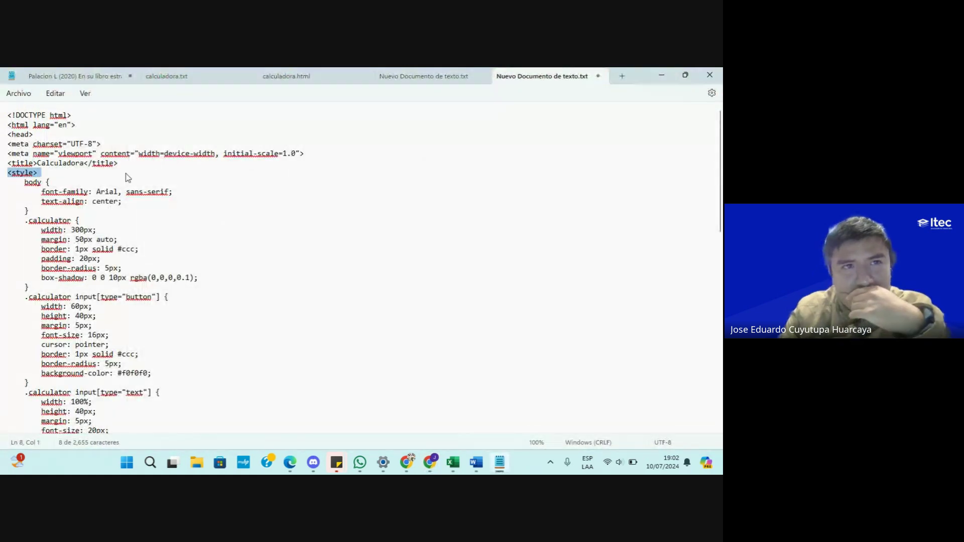
{"action": "left_click", "coordinate": [127, 177]}
{"action": "key", "text": "ctrl+a"}
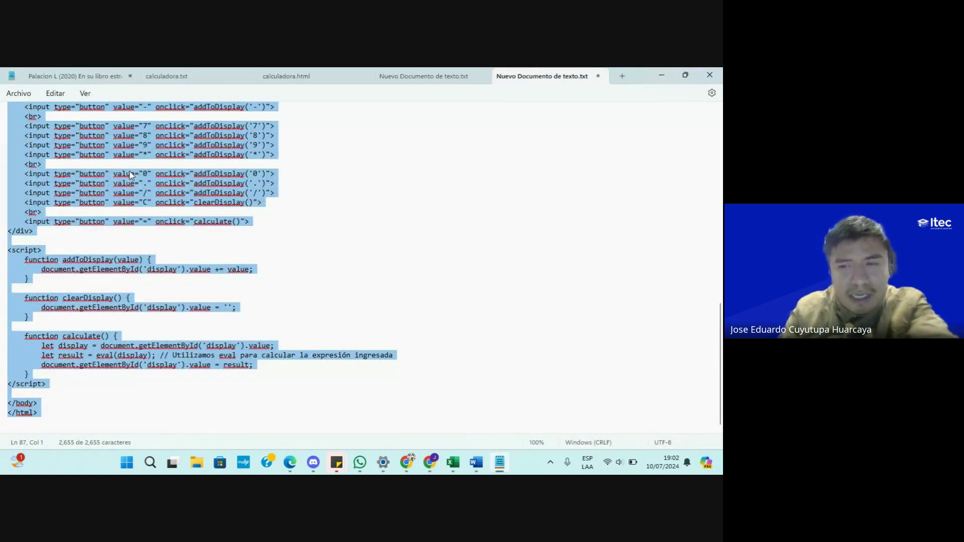
{"action": "key", "text": "BackSpace"}
{"action": "right_click", "coordinate": [24, 131]}
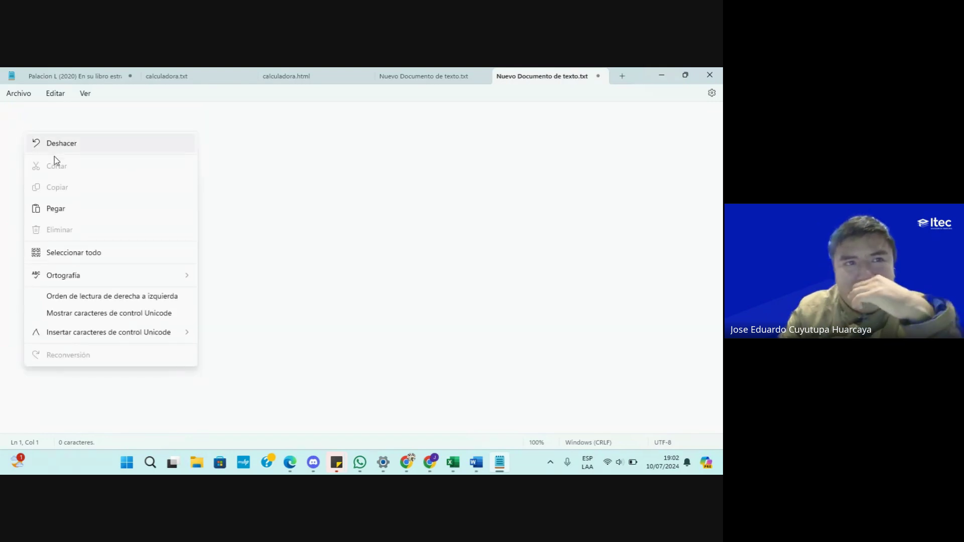
{"action": "left_click", "coordinate": [69, 213]}
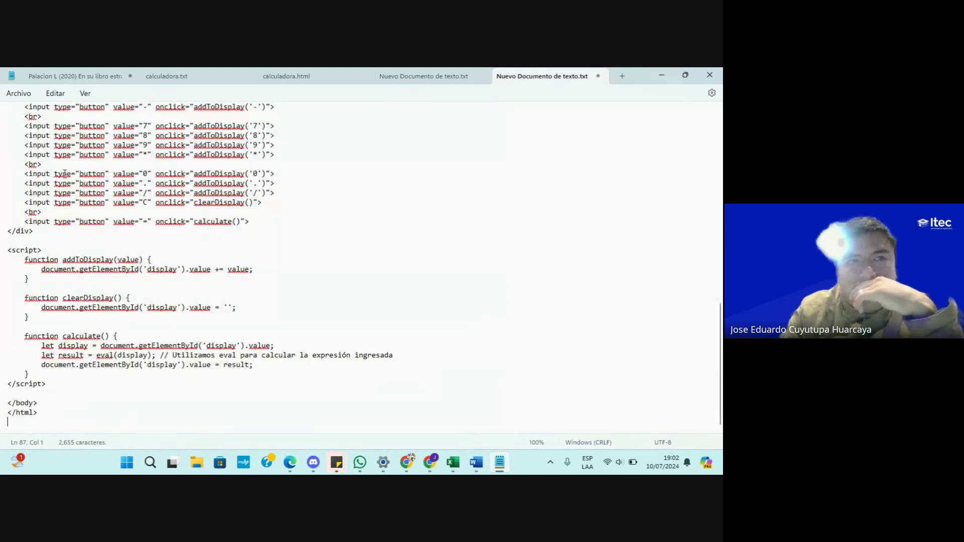
{"action": "scroll", "coordinate": [482, 184], "scroll_direction": "up", "scroll_amount": 2}
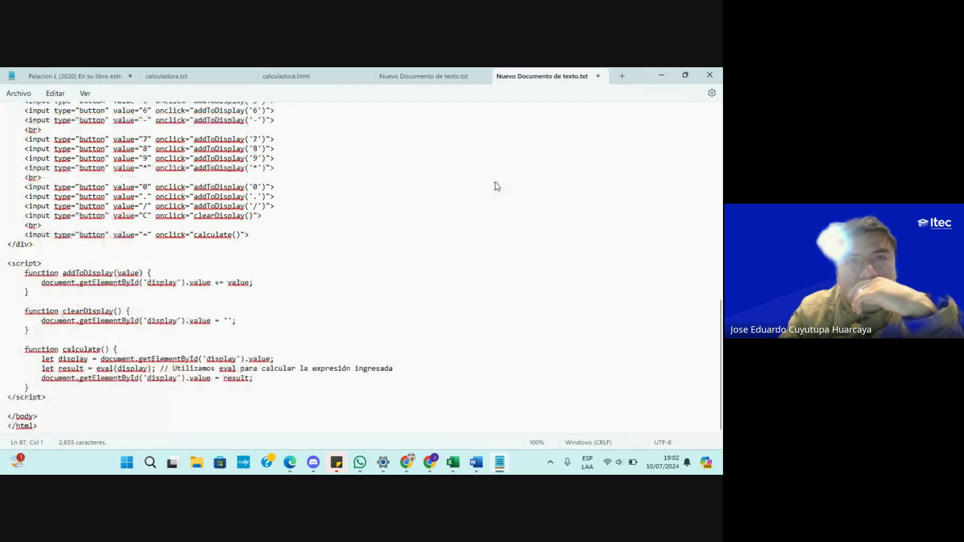
- Save the code on the desktop as a text document named pruebacalculadora, with UTF-8 encoding, and minimize Notepad
{"action": "left_click", "coordinate": [18, 93]}
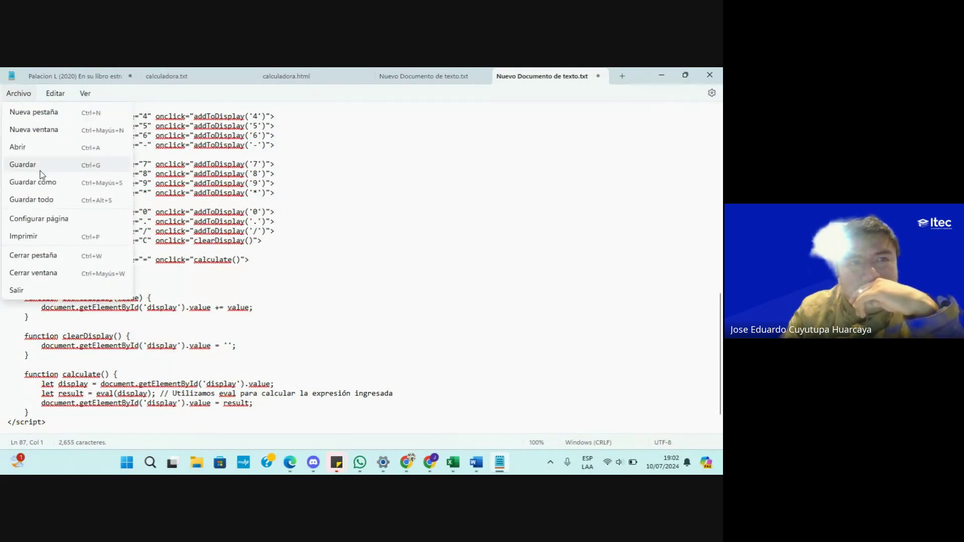
{"action": "left_click", "coordinate": [33, 182]}
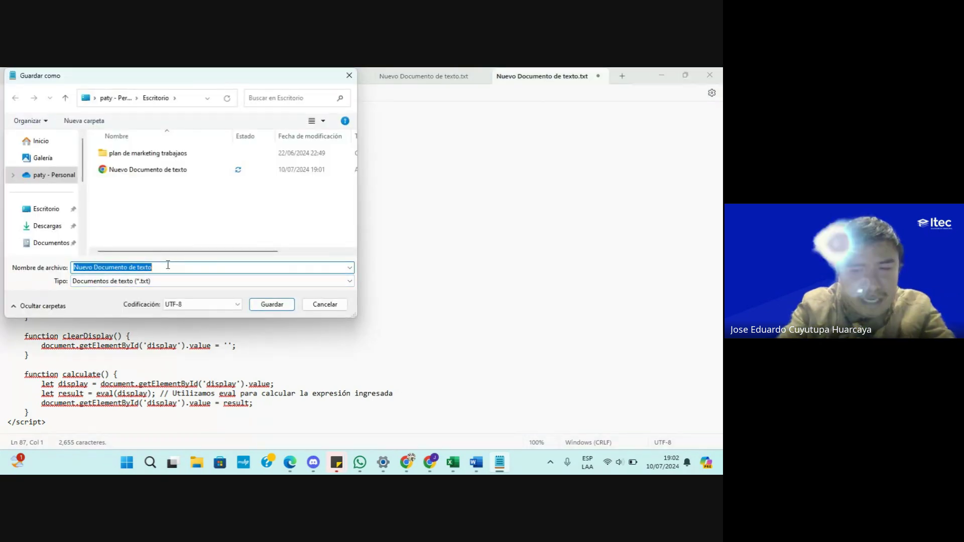
{"action": "type", "text": "pruebacalcu"}
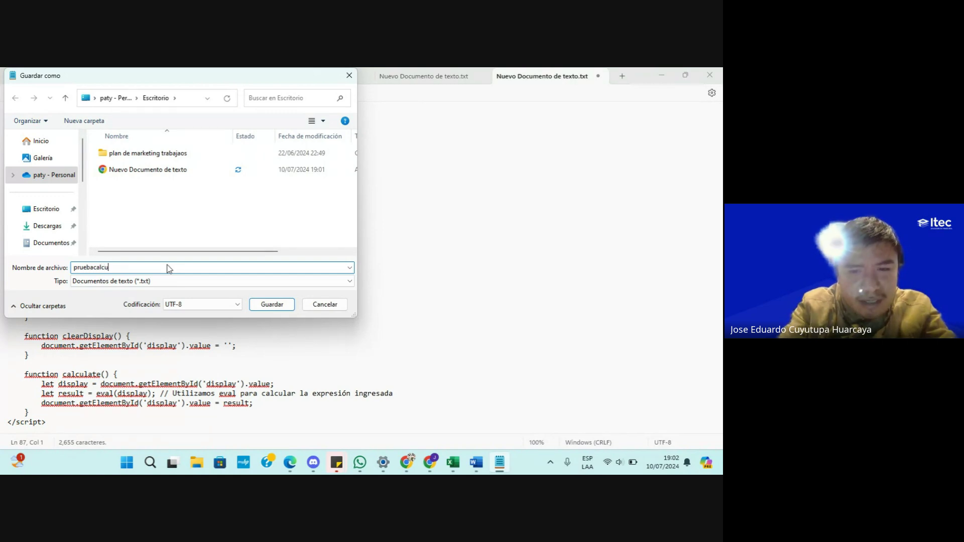
{"action": "type", "text": "ladora"}
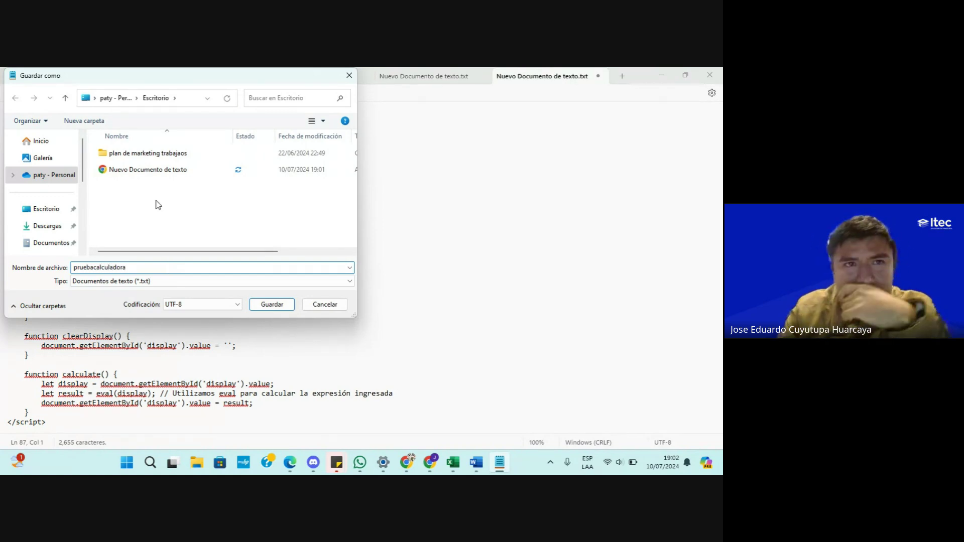
{"action": "left_click", "coordinate": [271, 305]}
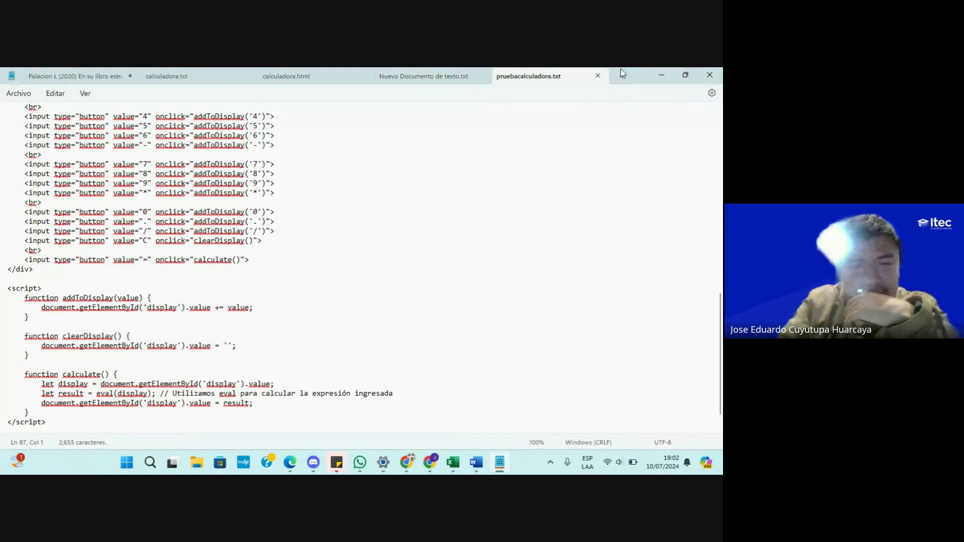
{"action": "left_click", "coordinate": [662, 74]}
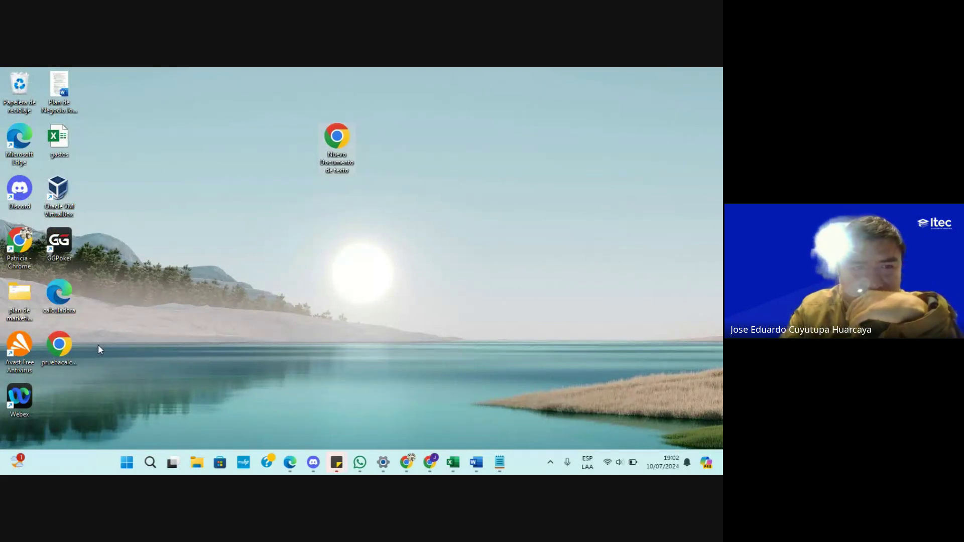
- Move the pruebacalculadora file to an empty desktop spot and make Bloc de notas the default application for .txt files in its properties
{"action": "left_click_drag", "start_coordinate": [79, 354], "coordinate": [162, 113]}
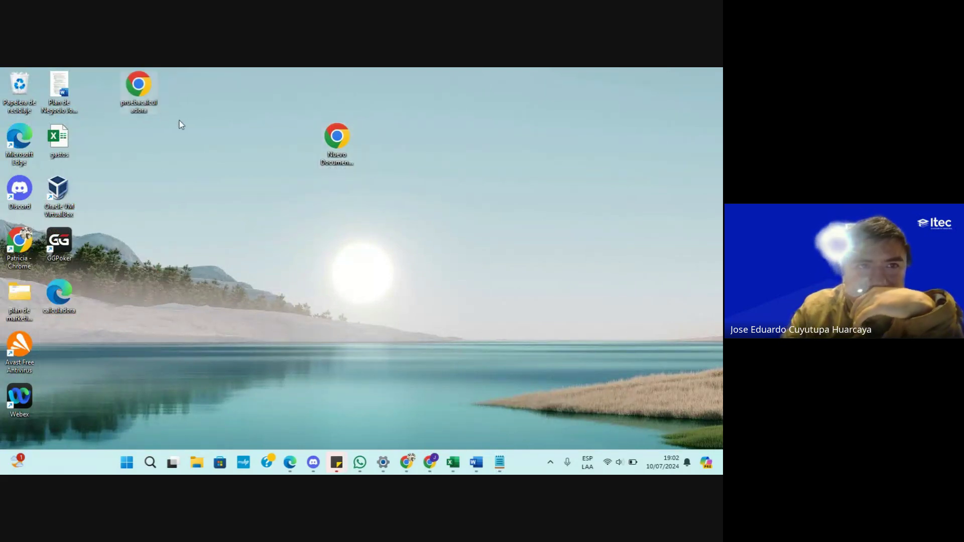
{"action": "right_click", "coordinate": [141, 108]}
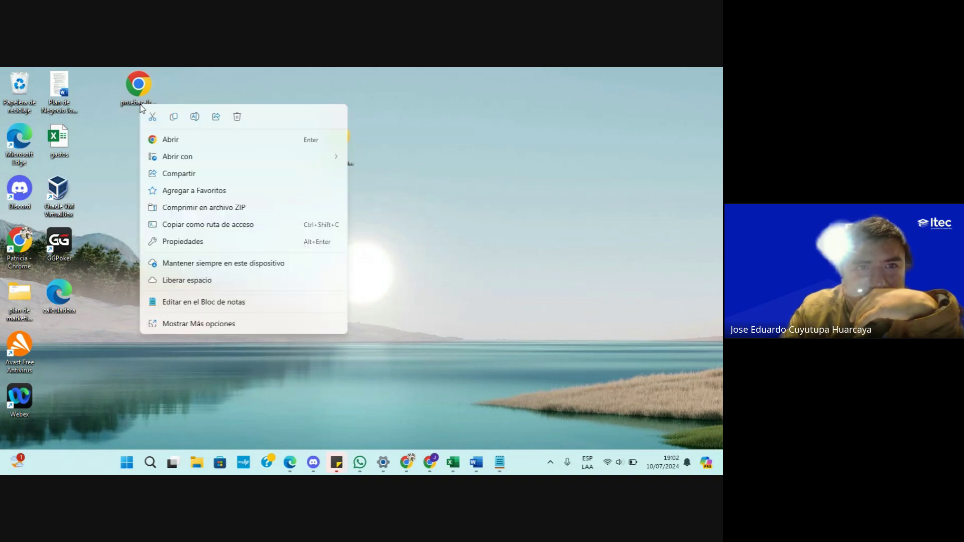
{"action": "left_click", "coordinate": [337, 213]}
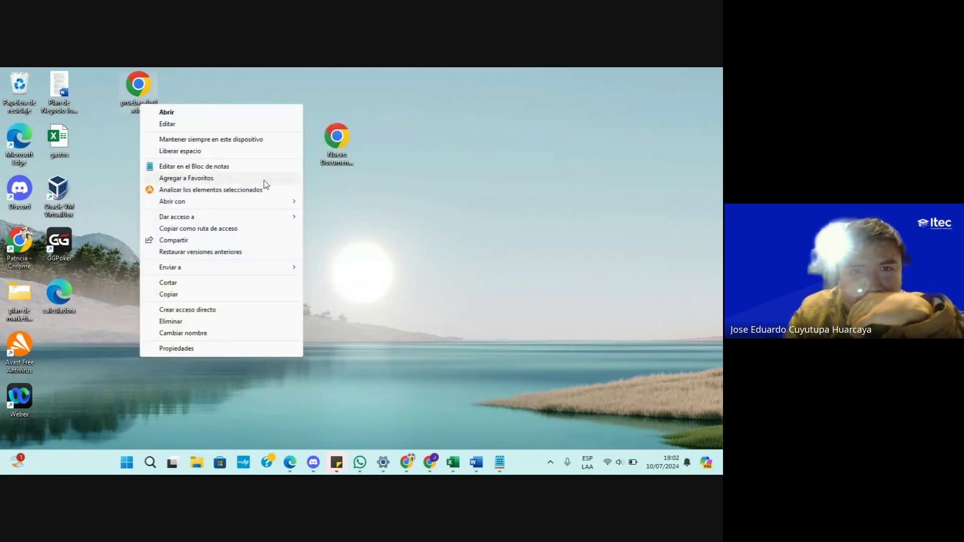
{"action": "left_click", "coordinate": [172, 349]}
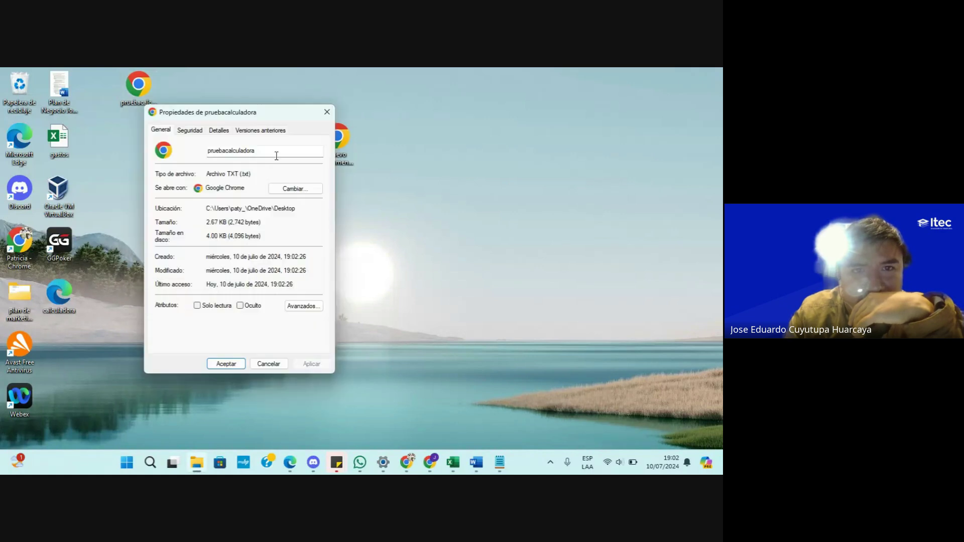
{"action": "left_click", "coordinate": [294, 189]}
{"action": "left_click", "coordinate": [287, 246]}
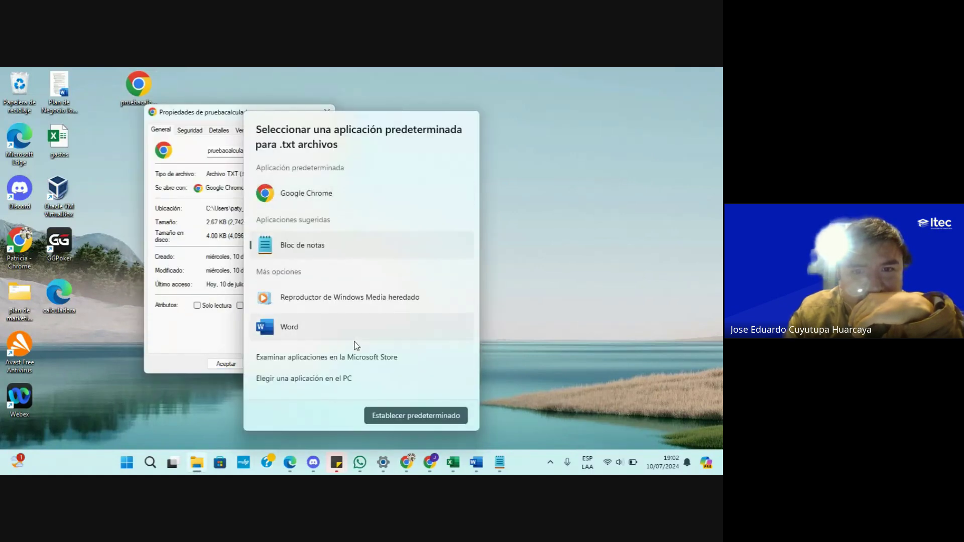
{"action": "left_click", "coordinate": [391, 415]}
{"action": "left_click", "coordinate": [301, 362]}
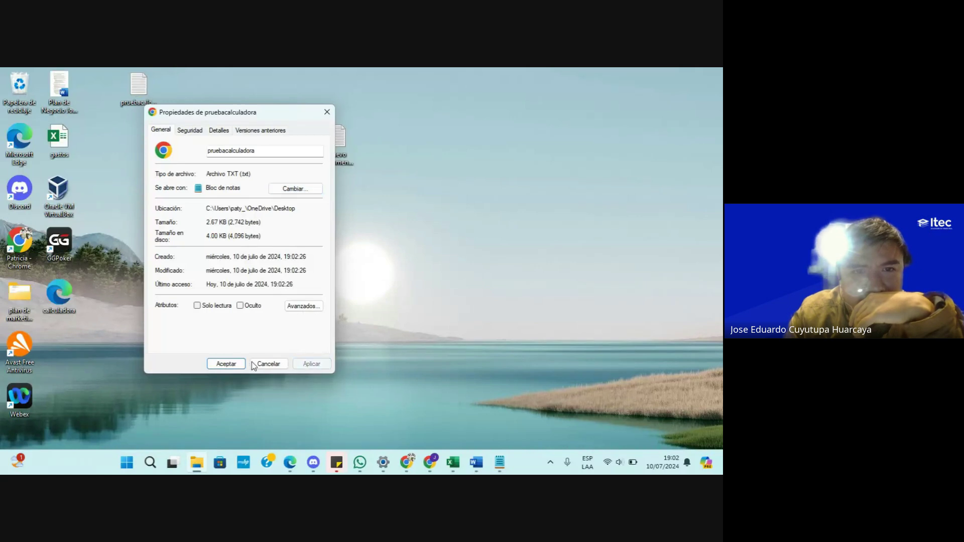
{"action": "left_click", "coordinate": [226, 364]}
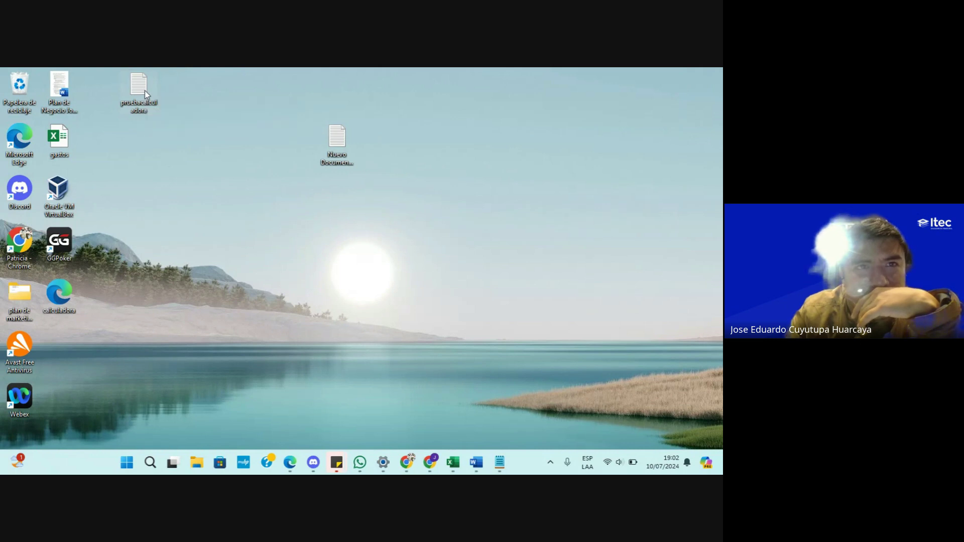
- Open the pruebacalculadora file for editing in Notepad to look at it, and minimize the window
{"action": "right_click", "coordinate": [145, 93]}
{"action": "left_click", "coordinate": [200, 311]}
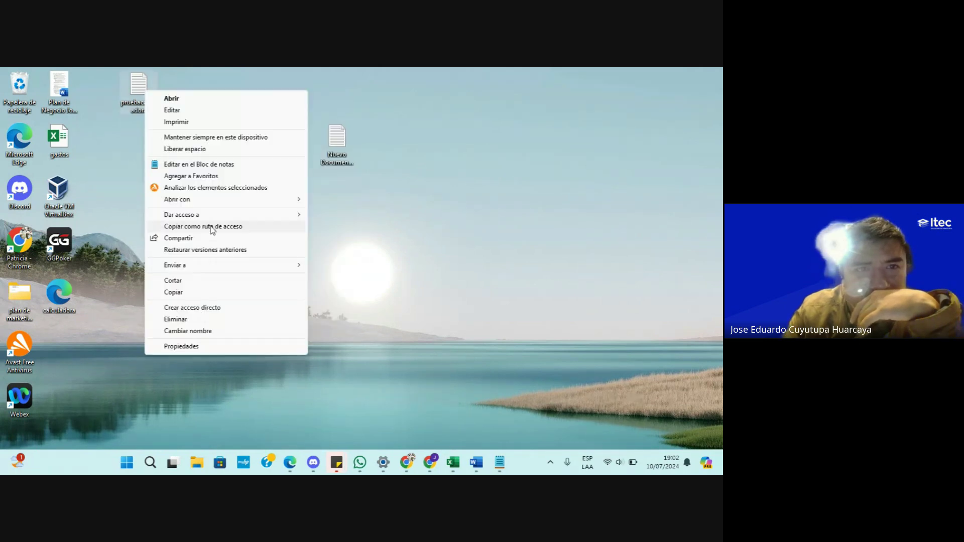
{"action": "mouse_move", "coordinate": [208, 217]}
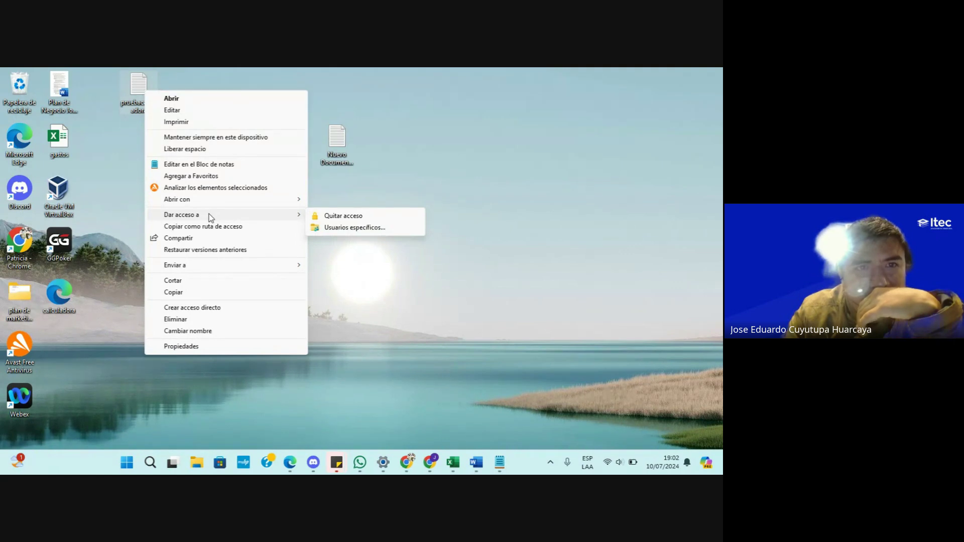
{"action": "left_click", "coordinate": [188, 111]}
{"action": "left_click", "coordinate": [664, 73]}
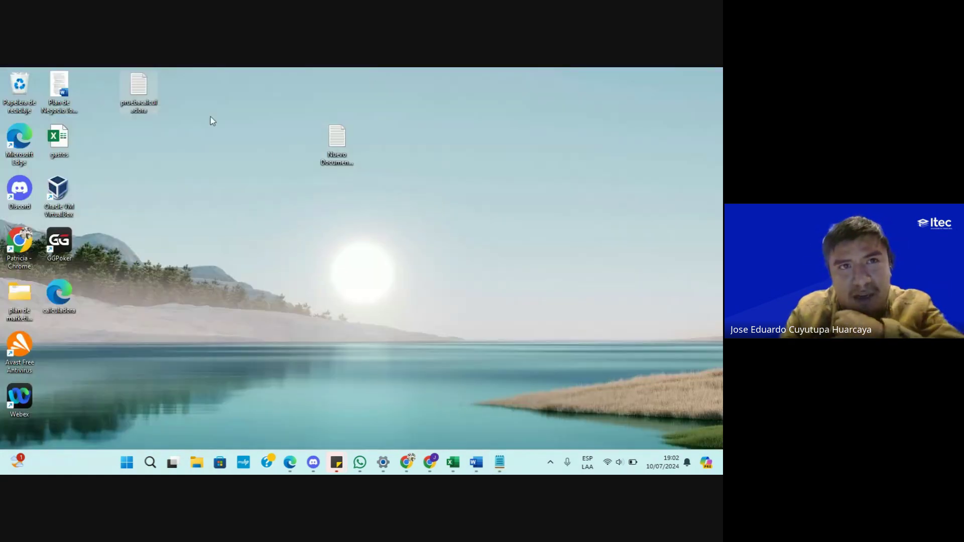
- Rename the desktop file as pruebacalculadora.txt
{"action": "right_click", "coordinate": [144, 96]}
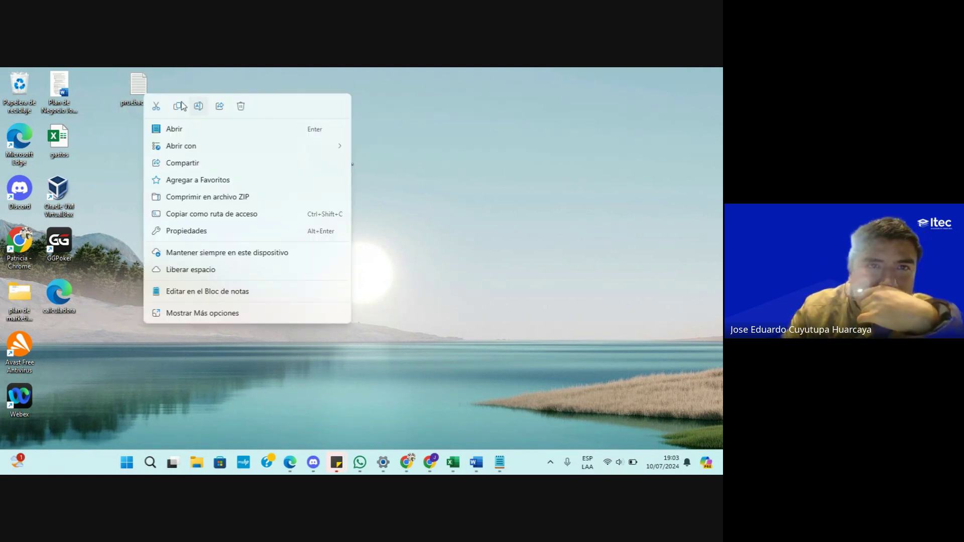
{"action": "left_click", "coordinate": [198, 107]}
{"action": "left_click", "coordinate": [159, 109]}
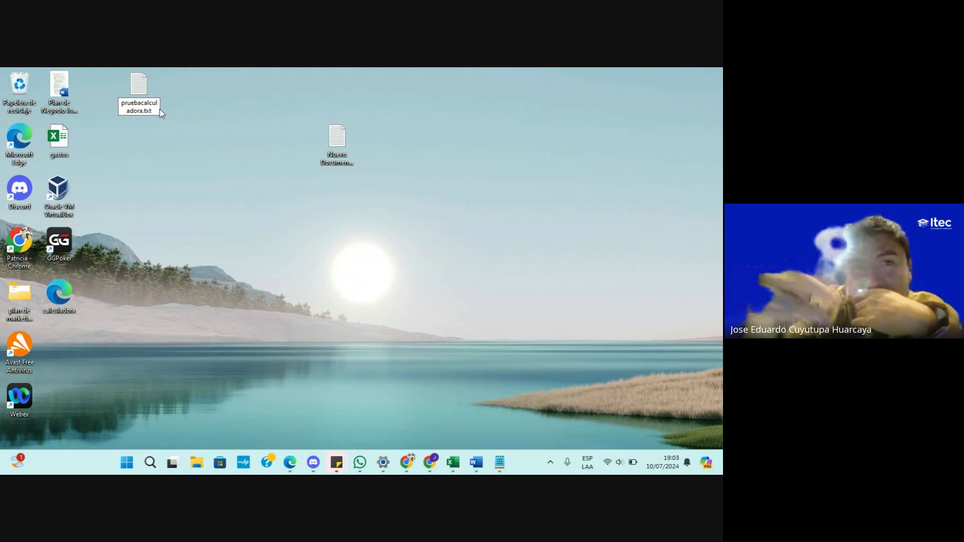
{"action": "key", "text": "Return"}
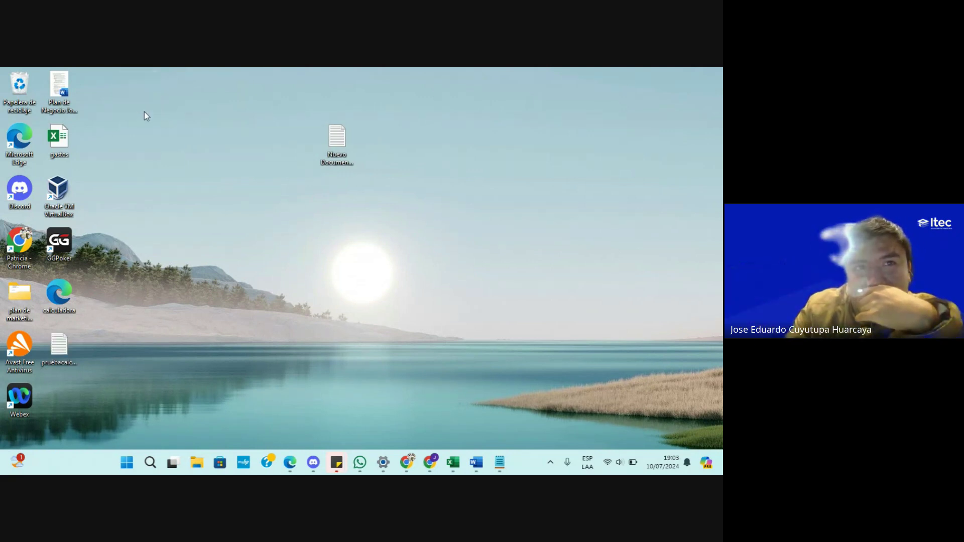
- Change the extension in the desktop file's name so that it reads pruebacalculadora.html
{"action": "right_click", "coordinate": [74, 366]}
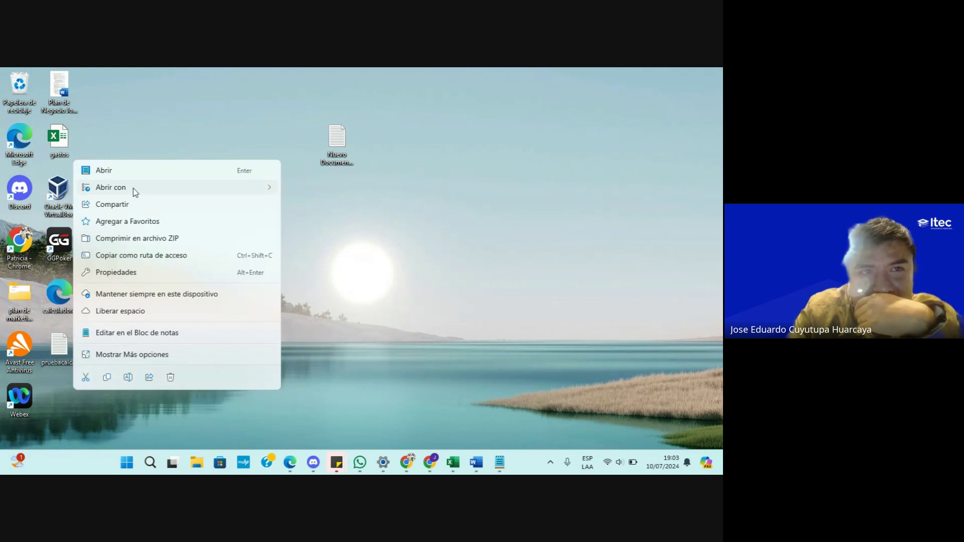
{"action": "right_click", "coordinate": [62, 349]}
{"action": "left_click", "coordinate": [122, 364]}
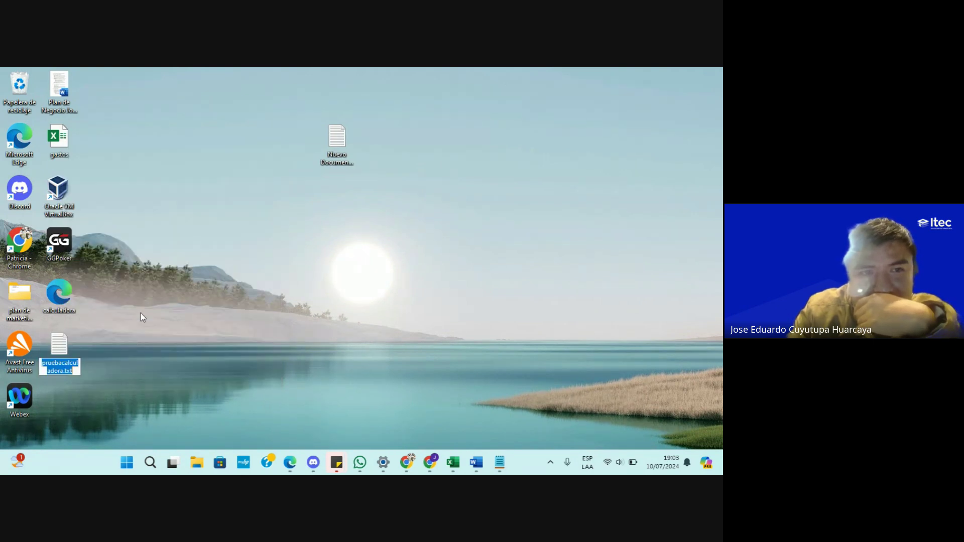
{"action": "left_click", "coordinate": [79, 371]}
{"action": "key", "text": "BackSpace"}
{"action": "key", "text": "BackSpace"}
{"action": "key", "text": "BackSpace"}
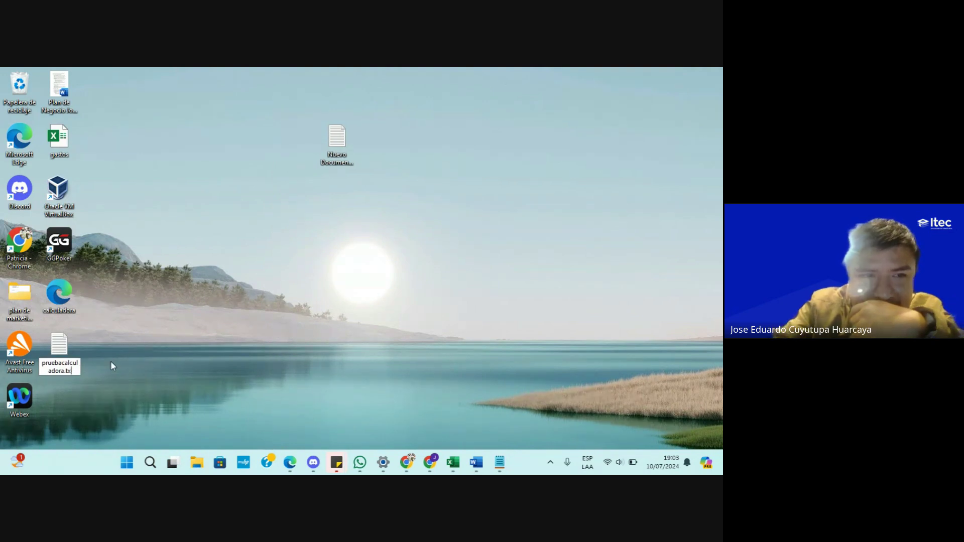
{"action": "type", "text": "hmtl"}
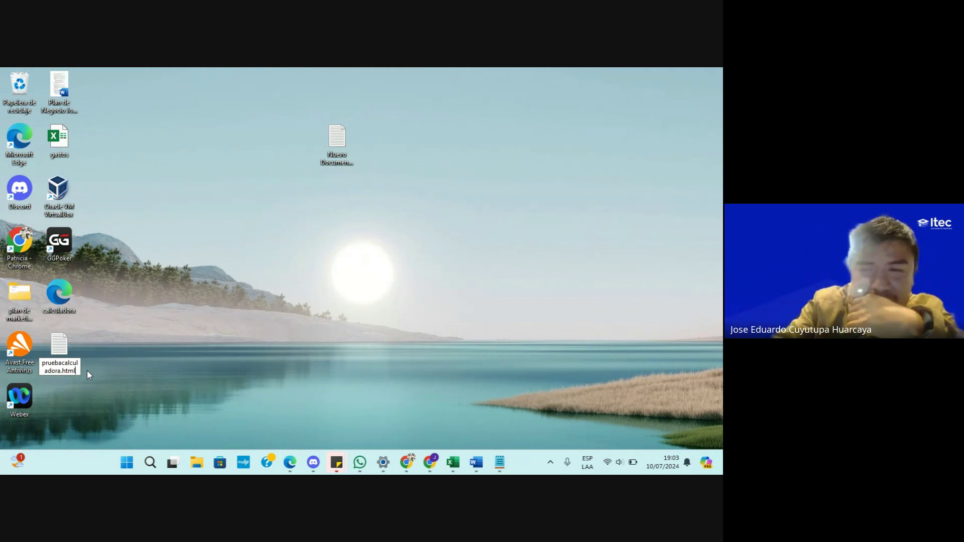
{"action": "key", "text": "Return"}
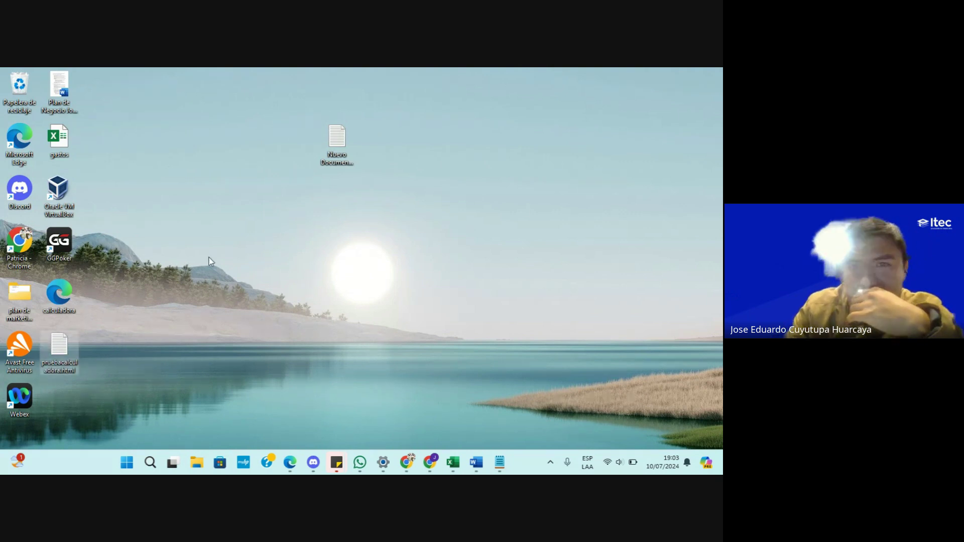
- Remove the html extension from the pruebacalculadora file's name
{"action": "right_click", "coordinate": [59, 350]}
{"action": "left_click", "coordinate": [120, 359]}
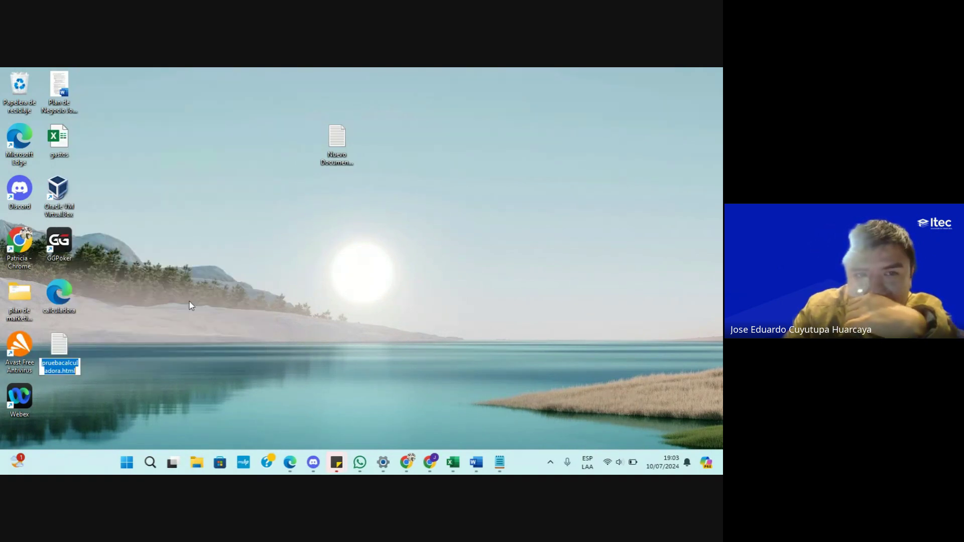
{"action": "key", "text": "End"}
{"action": "key", "text": "BackSpace"}
{"action": "key", "text": "BackSpace"}
{"action": "key", "text": "BackSpace"}
{"action": "key", "text": "BackSpace"}
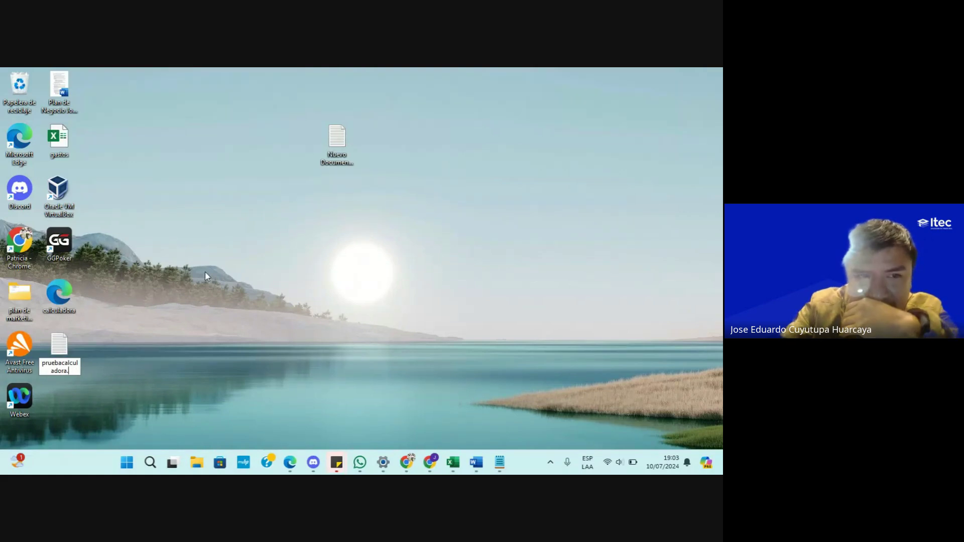
{"action": "key", "text": "Return"}
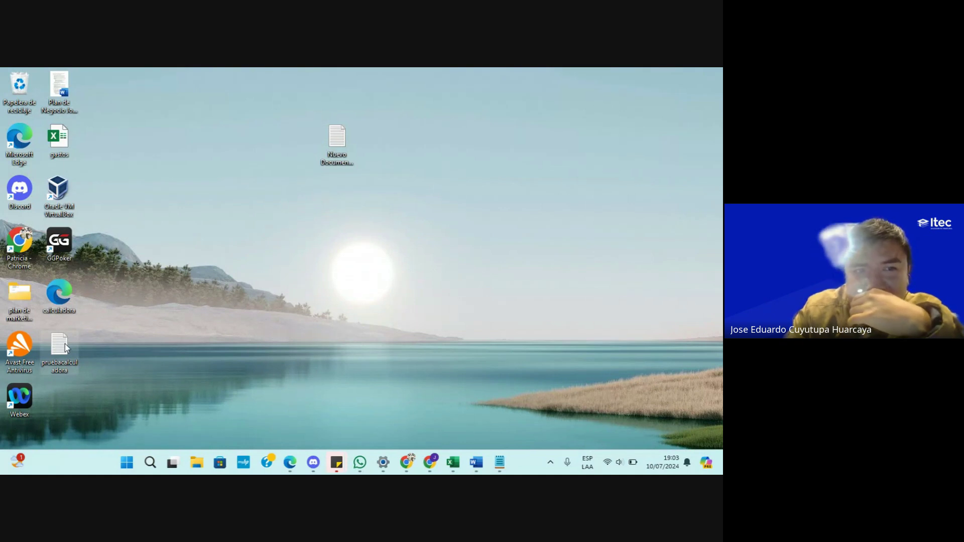
- Open the desktop file pruebacalculadora with Google Chrome just this once, choosing the browser's desktop shortcut as the application
{"action": "right_click", "coordinate": [65, 344]}
{"action": "mouse_move", "coordinate": [169, 170]}
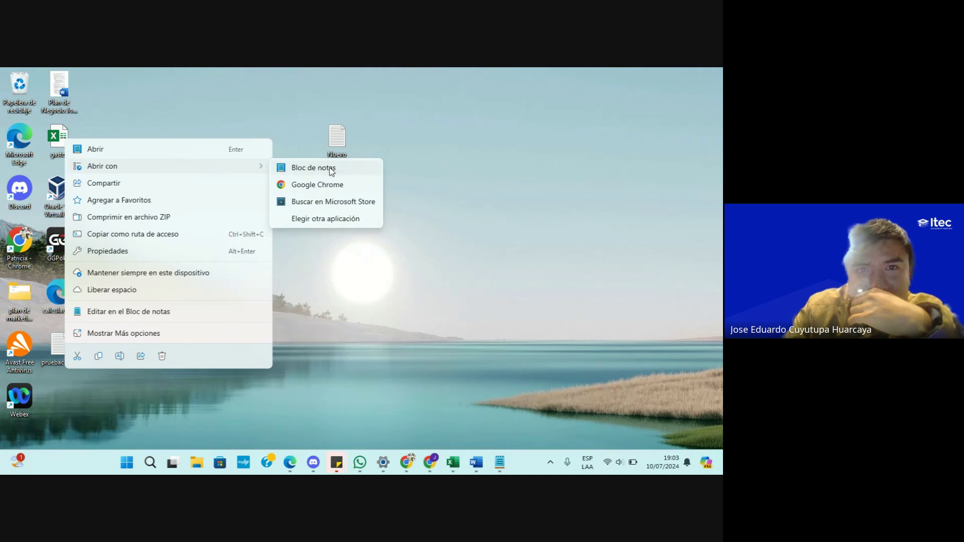
{"action": "left_click", "coordinate": [330, 218]}
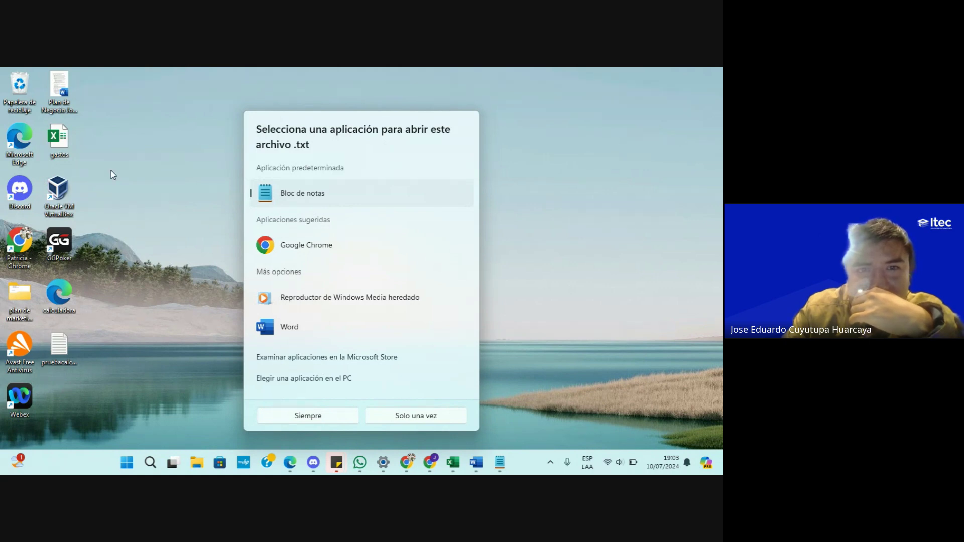
{"action": "left_click", "coordinate": [308, 384]}
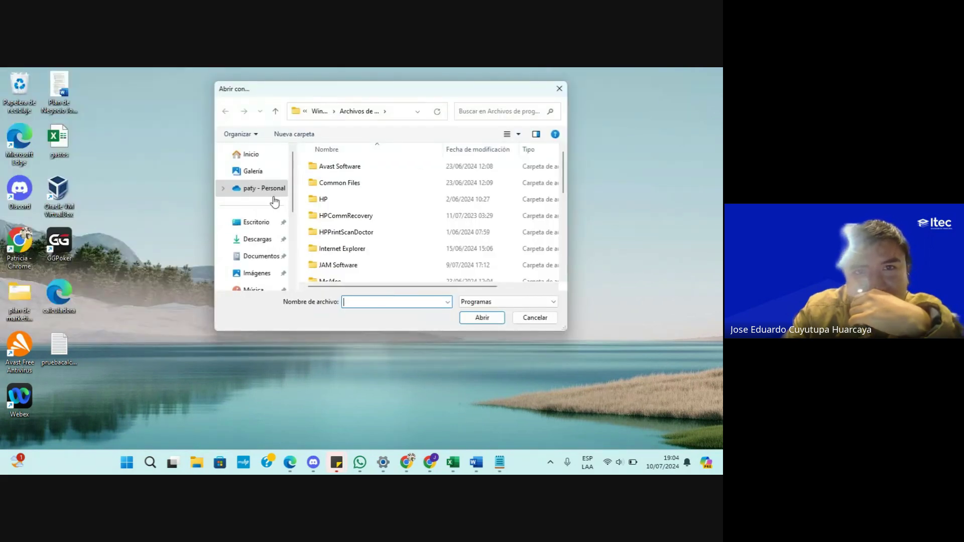
{"action": "left_click", "coordinate": [253, 222]}
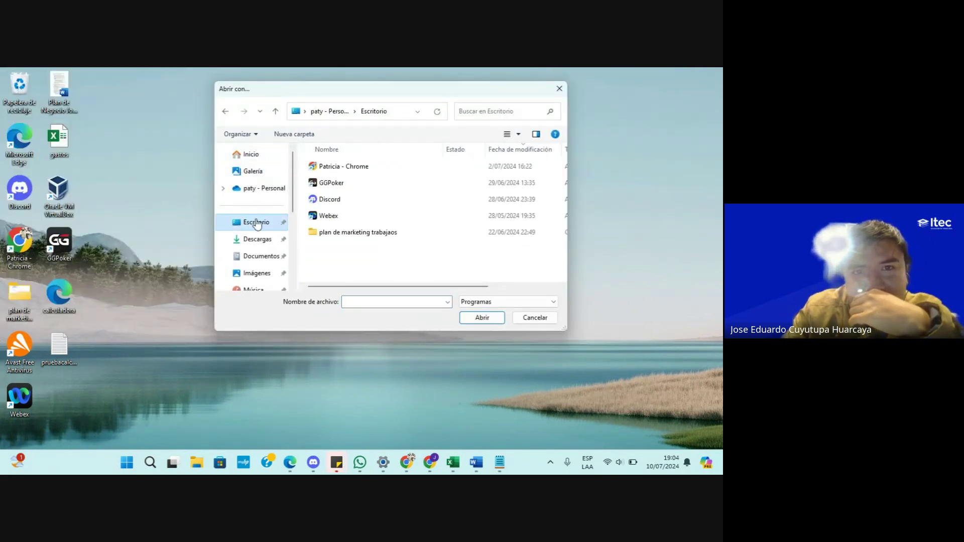
{"action": "left_click", "coordinate": [345, 169]}
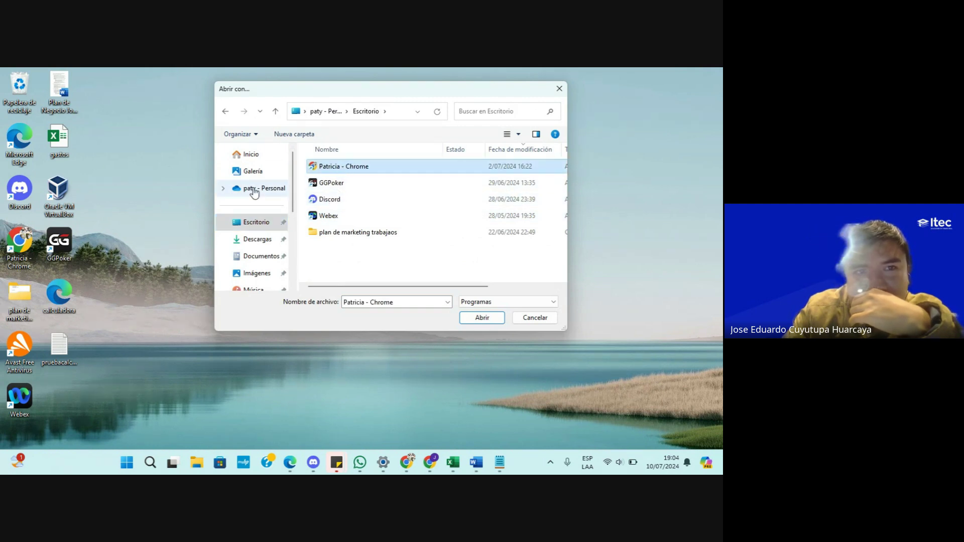
{"action": "left_click", "coordinate": [482, 318]}
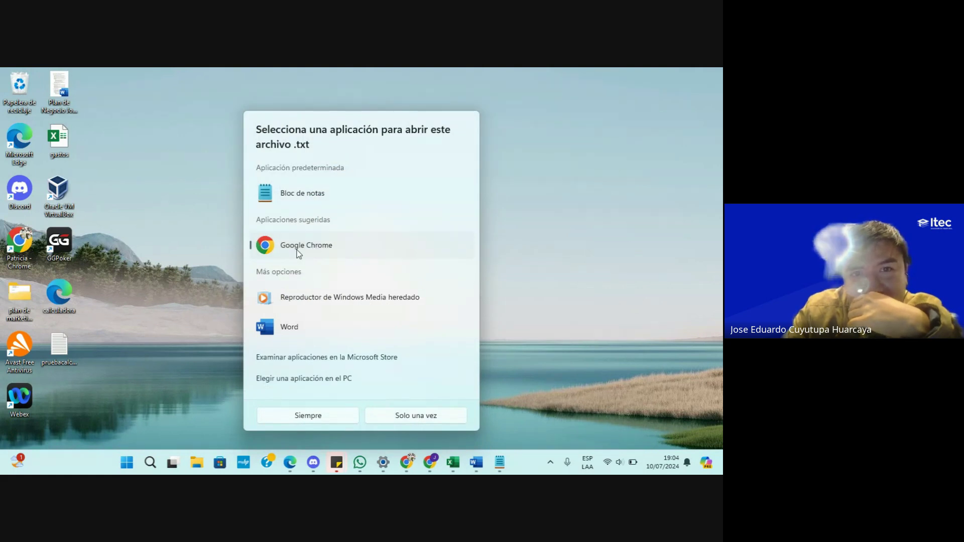
{"action": "left_click", "coordinate": [402, 418]}
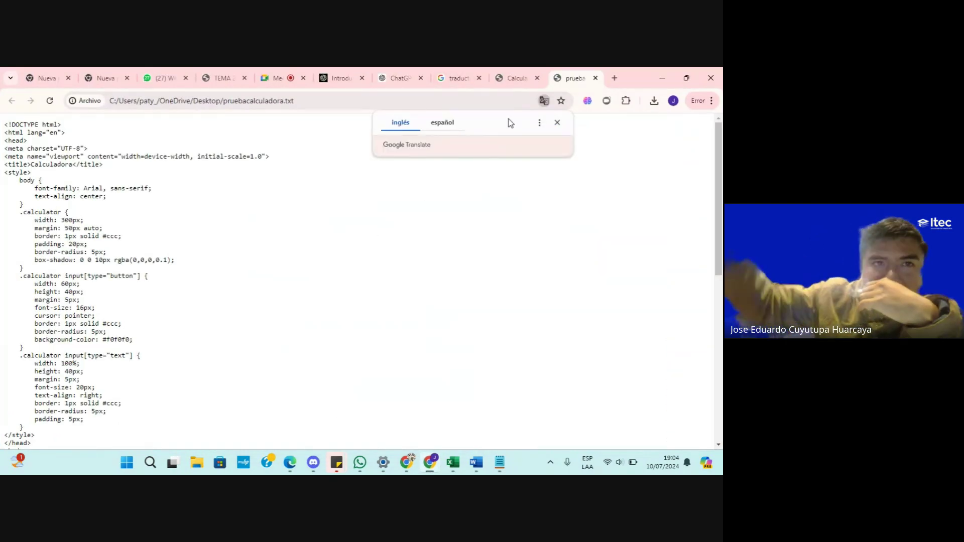
- Try to load the file as a web page by replacing the txt extension in its address with html
{"action": "left_click", "coordinate": [403, 100]}
{"action": "left_click", "coordinate": [403, 101]}
{"action": "key", "text": "BackSpace"}
{"action": "key", "text": "BackSpace"}
{"action": "key", "text": "BackSpace"}
{"action": "type", "text": "html"}
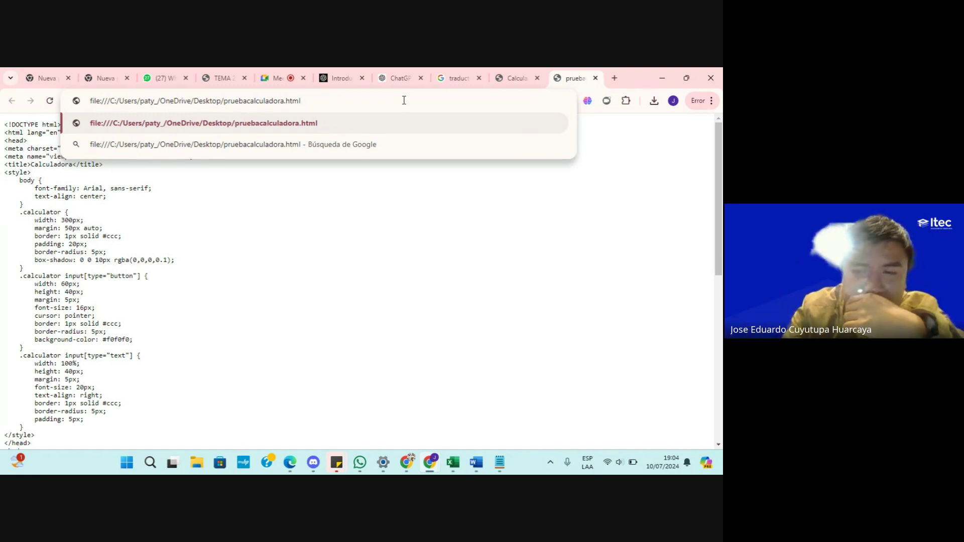
{"action": "key", "text": "Return"}
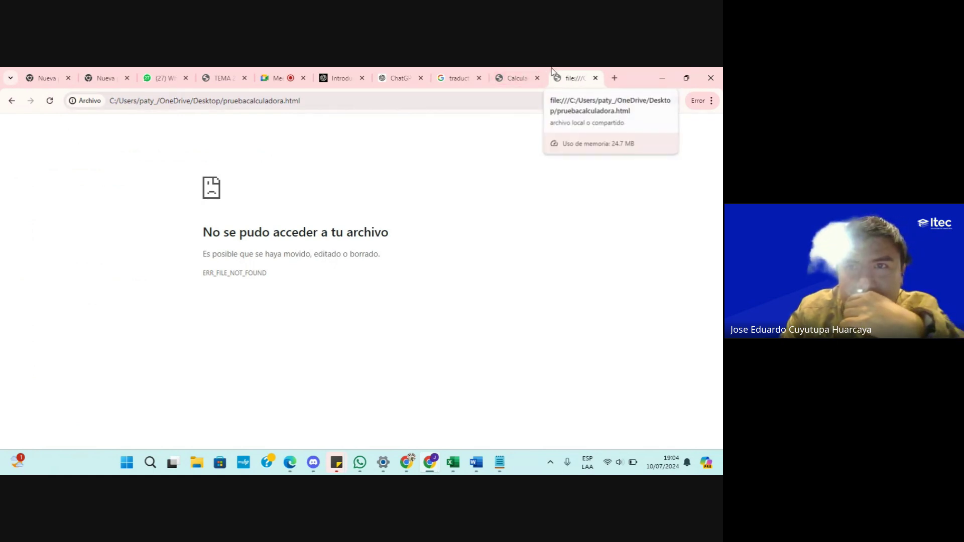
- Compare the working calculadora.html page with the pruebacalculadora.html page
{"action": "left_click", "coordinate": [531, 69]}
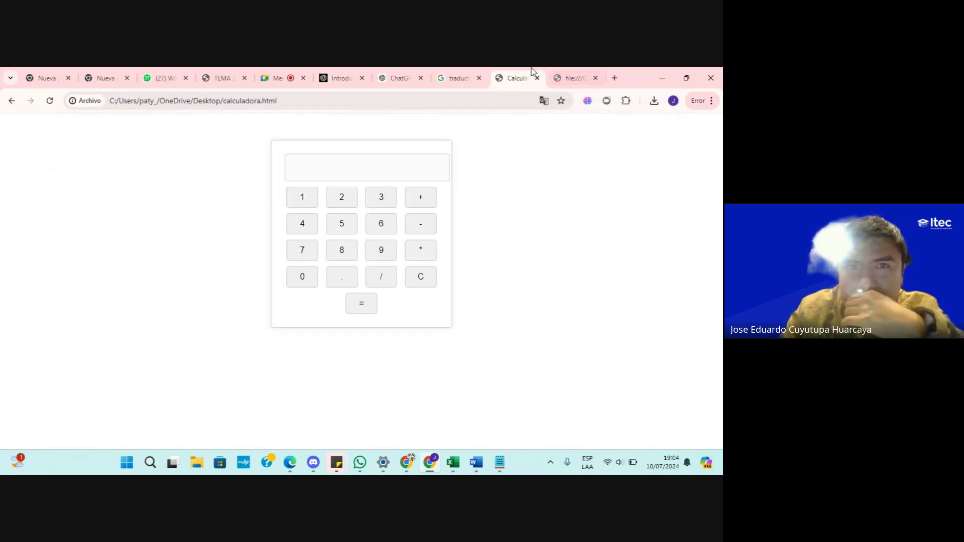
{"action": "left_click", "coordinate": [575, 78]}
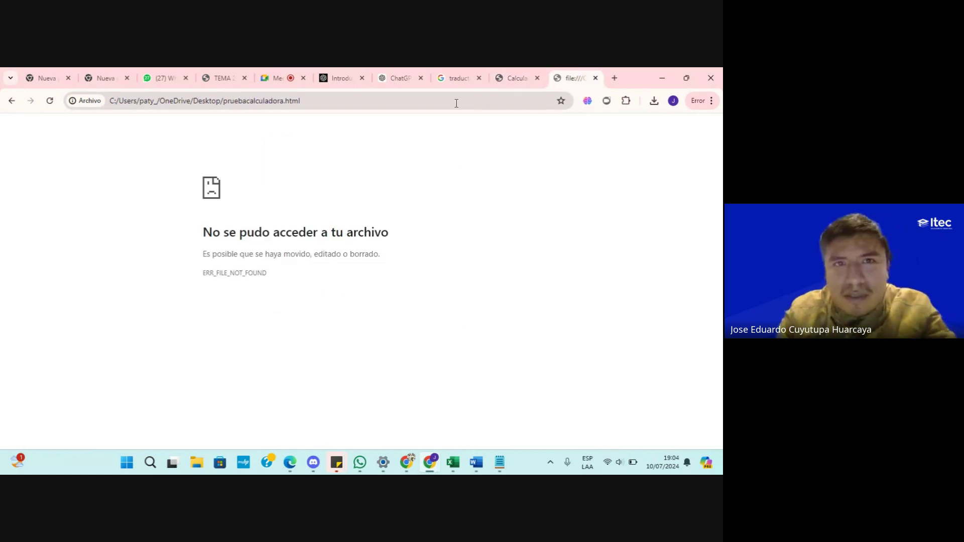
{"action": "left_click", "coordinate": [512, 78]}
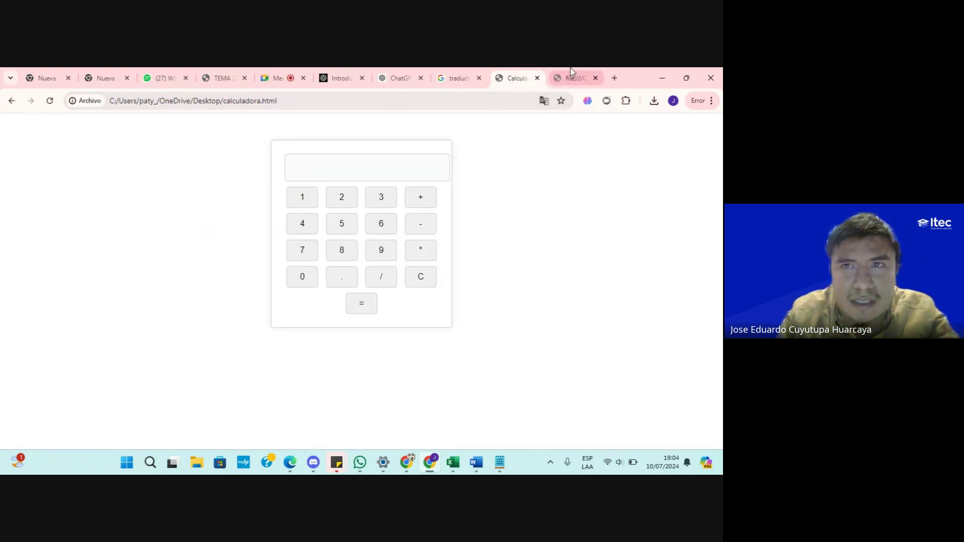
{"action": "left_click", "coordinate": [560, 80]}
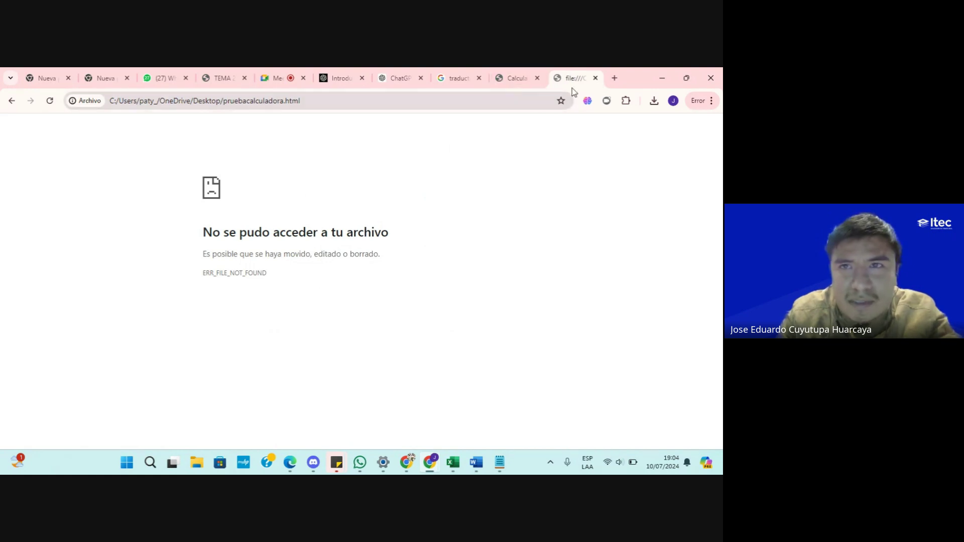
- Return to the desktop and open the pruebacalculadora text file in Google Chrome again
{"action": "key", "text": "super+d"}
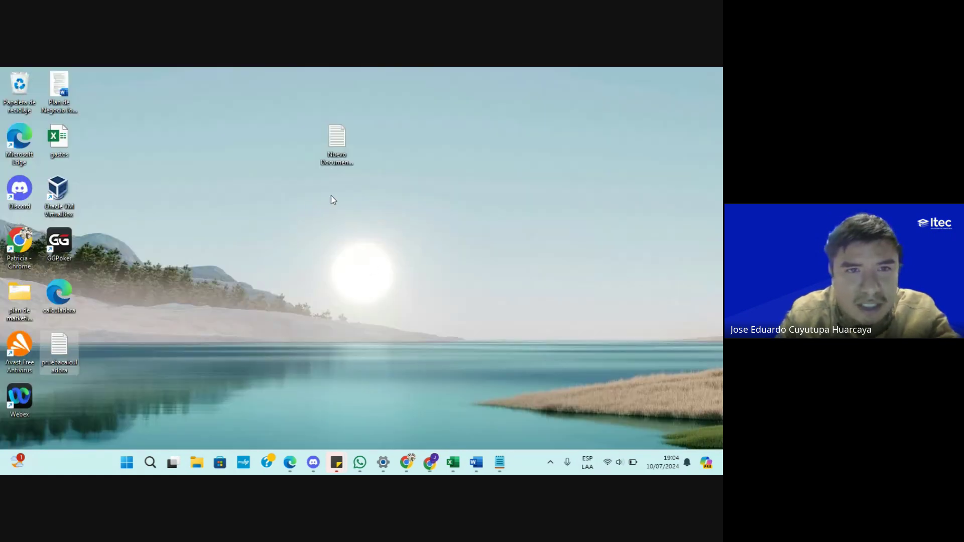
{"action": "right_click", "coordinate": [70, 353]}
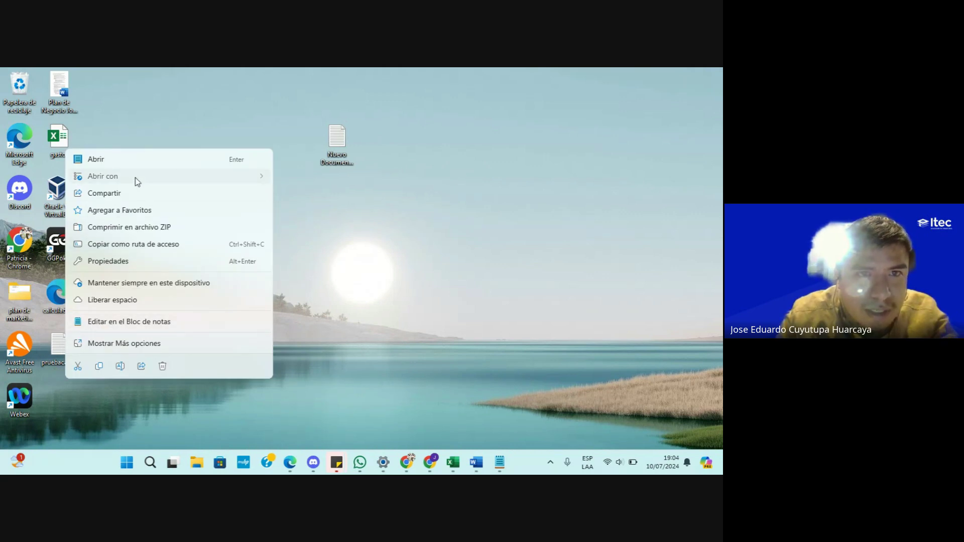
{"action": "mouse_move", "coordinate": [137, 182]}
{"action": "left_click", "coordinate": [307, 194]}
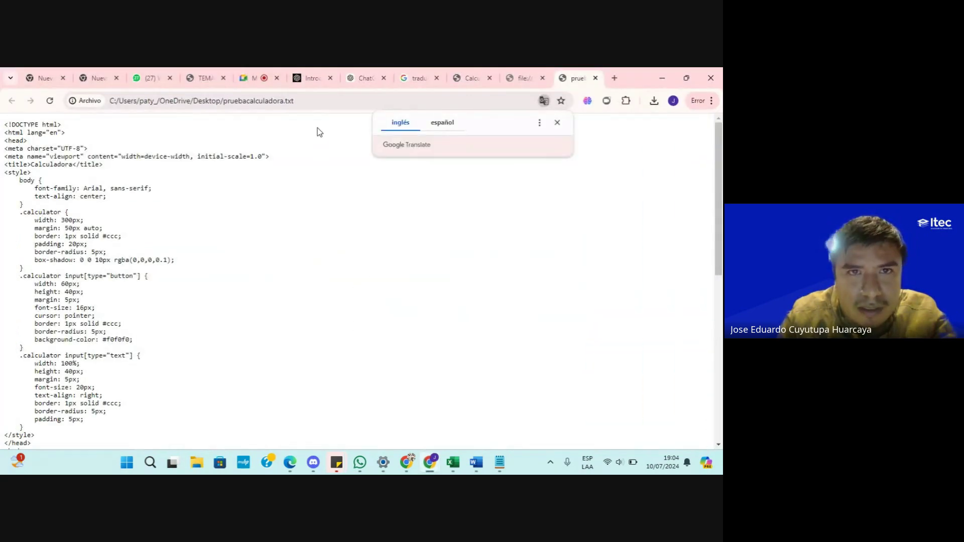
- Try again to load pruebacalculadora.html by changing the extension in the newly opened page's address from txt to html
{"action": "left_click", "coordinate": [321, 101]}
{"action": "left_click", "coordinate": [320, 101]}
{"action": "key", "text": "BackSpace"}
{"action": "key", "text": "BackSpace"}
{"action": "key", "text": "BackSpace"}
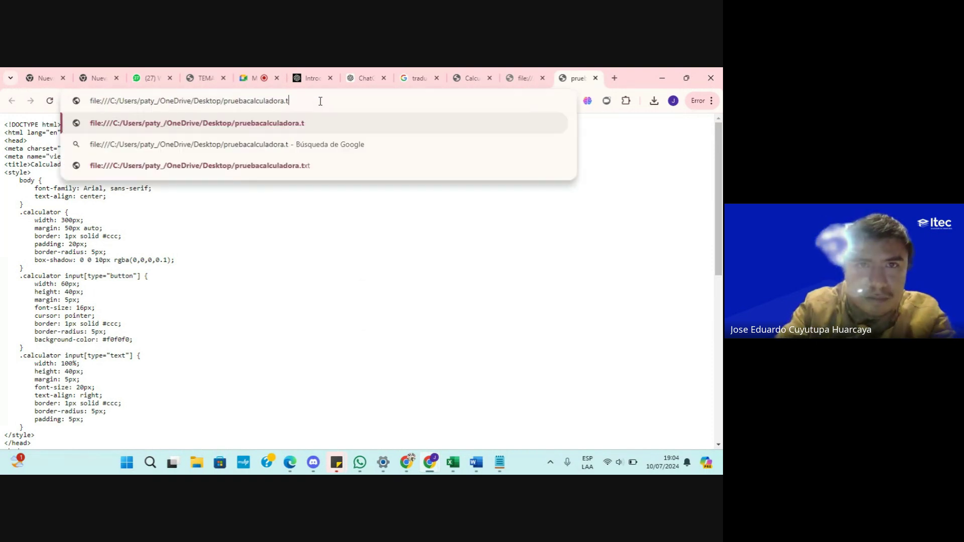
{"action": "type", "text": "html"}
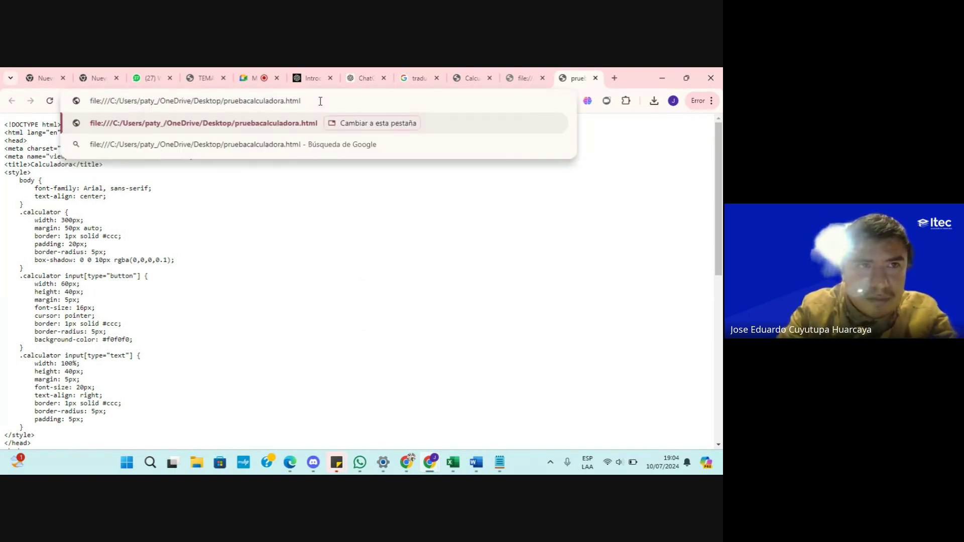
{"action": "key", "text": "Return"}
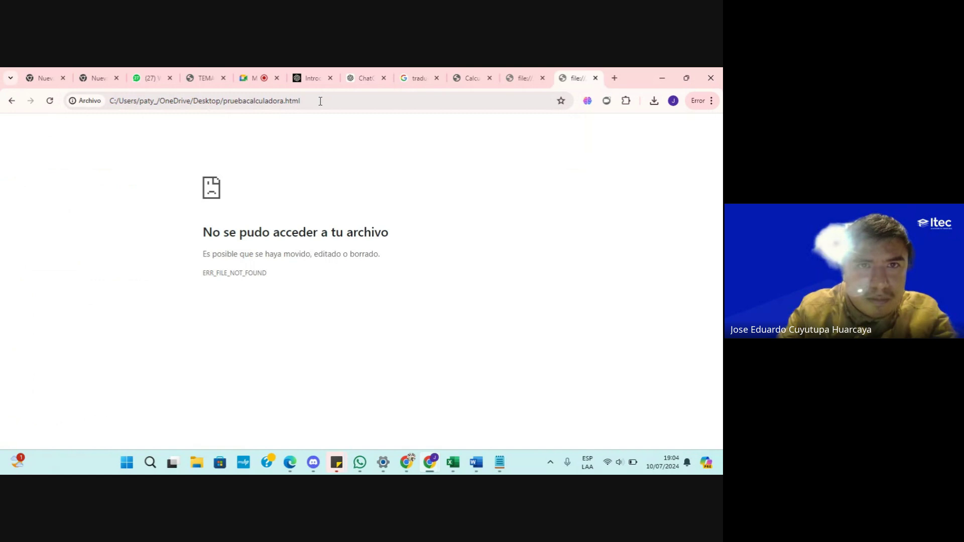
- Check the full file address of the pruebacalculadora page against that of the working calculadora page
{"action": "left_click", "coordinate": [251, 102]}
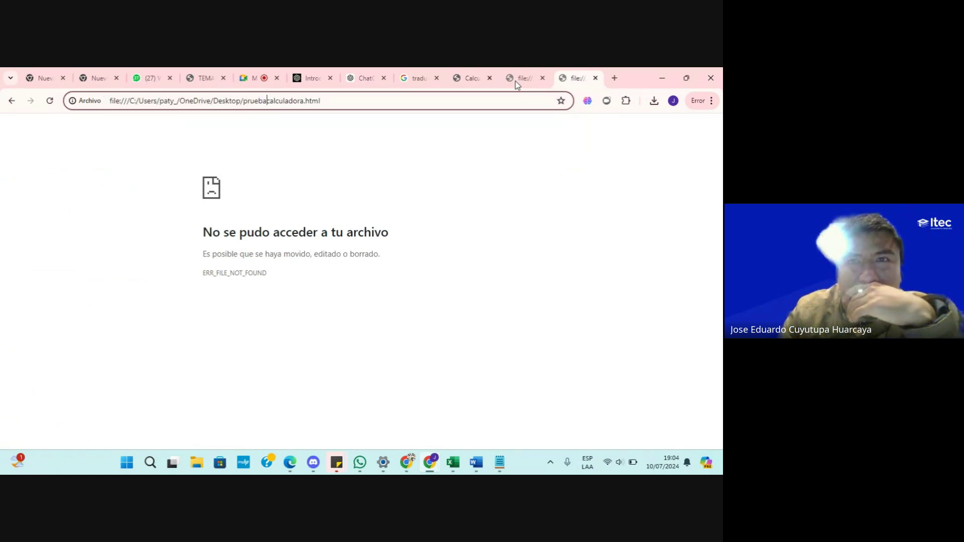
{"action": "left_click", "coordinate": [471, 76]}
{"action": "left_click", "coordinate": [260, 101]}
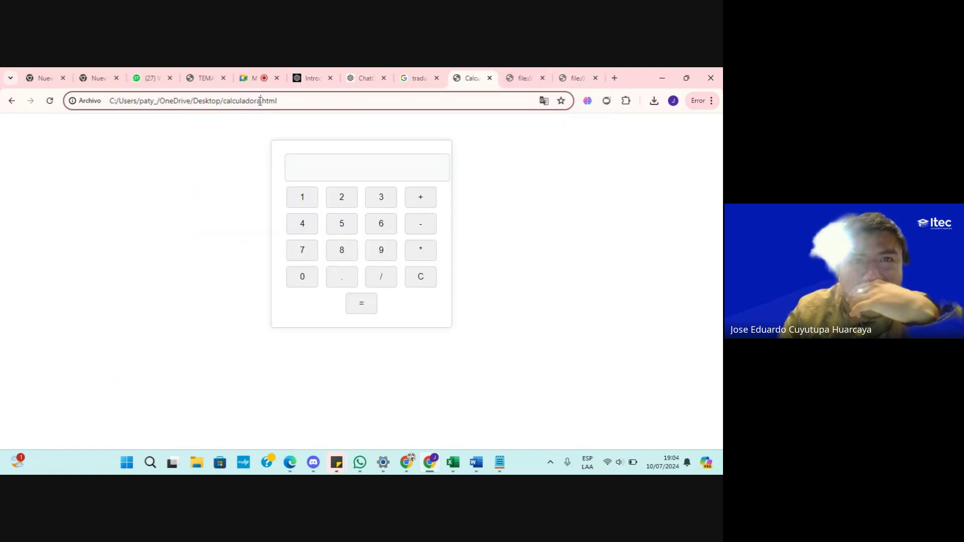
{"action": "key", "text": "End"}
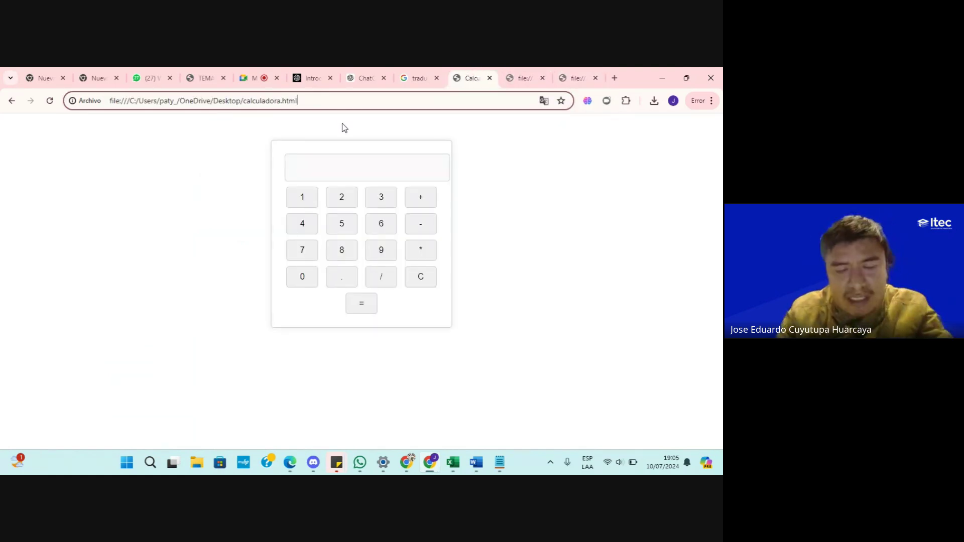
- Highlight the title text in ChatGPT's calculator code, and look at pruebacalculadora.txt in Notepad before minimizing it
{"action": "key", "text": "alt+Tab"}
{"action": "key", "text": "alt+Tab"}
{"action": "left_click", "coordinate": [361, 78]}
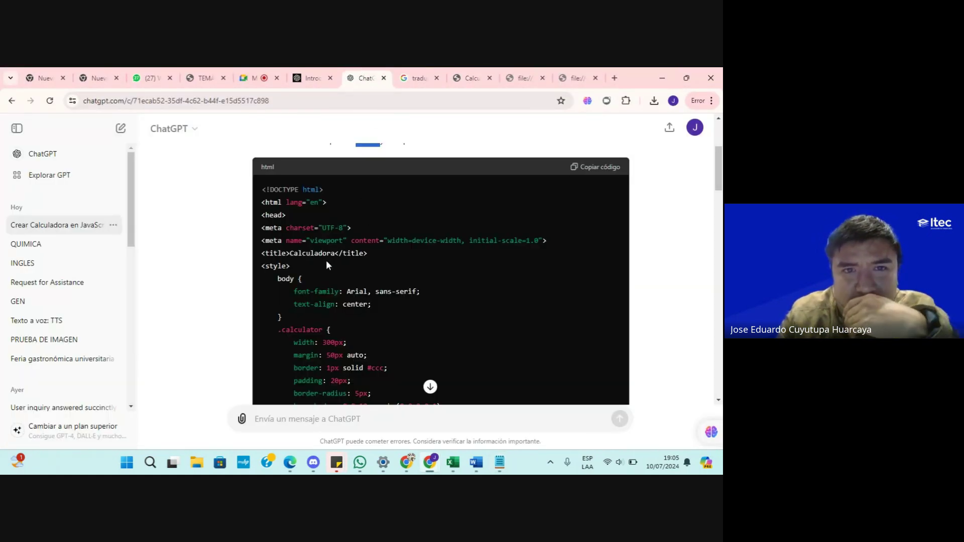
{"action": "left_click_drag", "start_coordinate": [297, 255], "coordinate": [320, 254]}
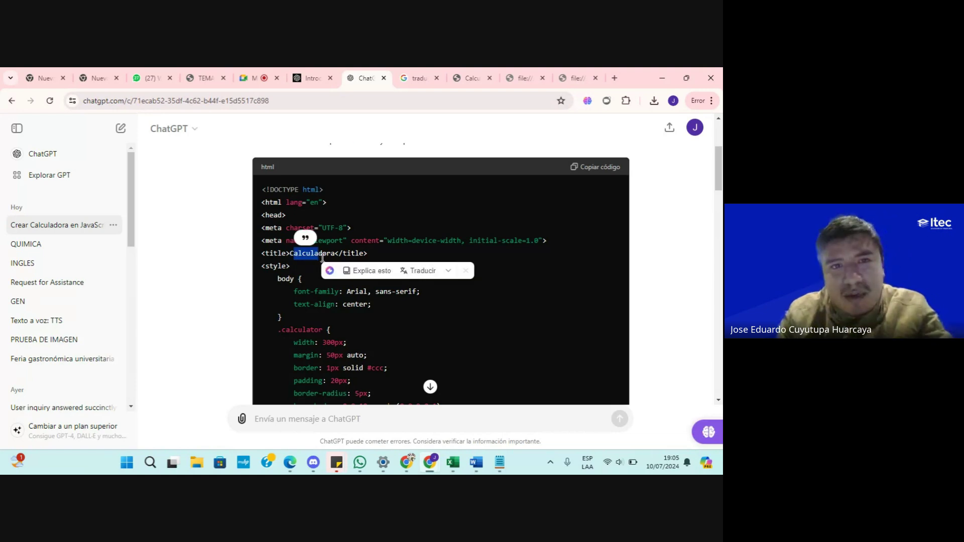
{"action": "key", "text": "alt+Tab"}
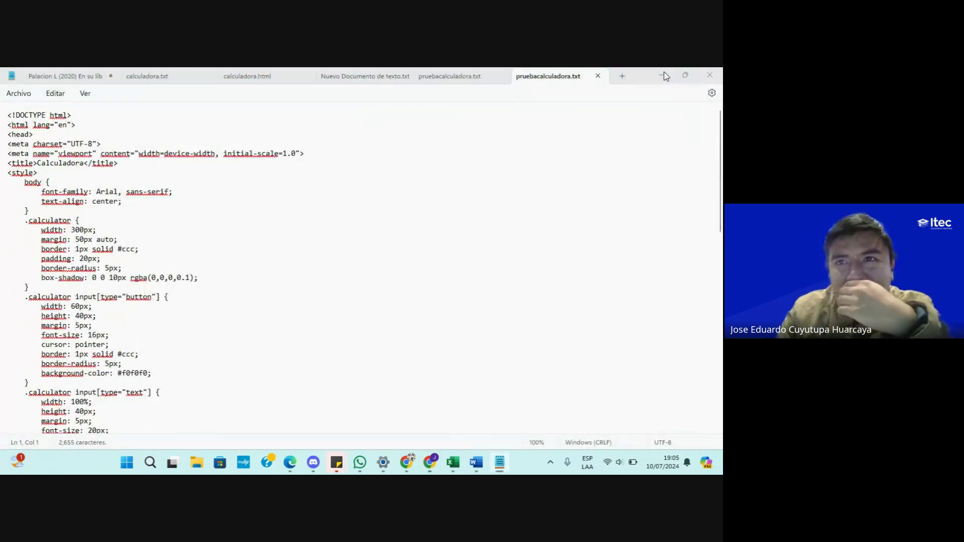
{"action": "left_click", "coordinate": [662, 75]}
- Try to load the working calculator page's file as calculadora.txt by changing the extension in its address
{"action": "left_click", "coordinate": [527, 76]}
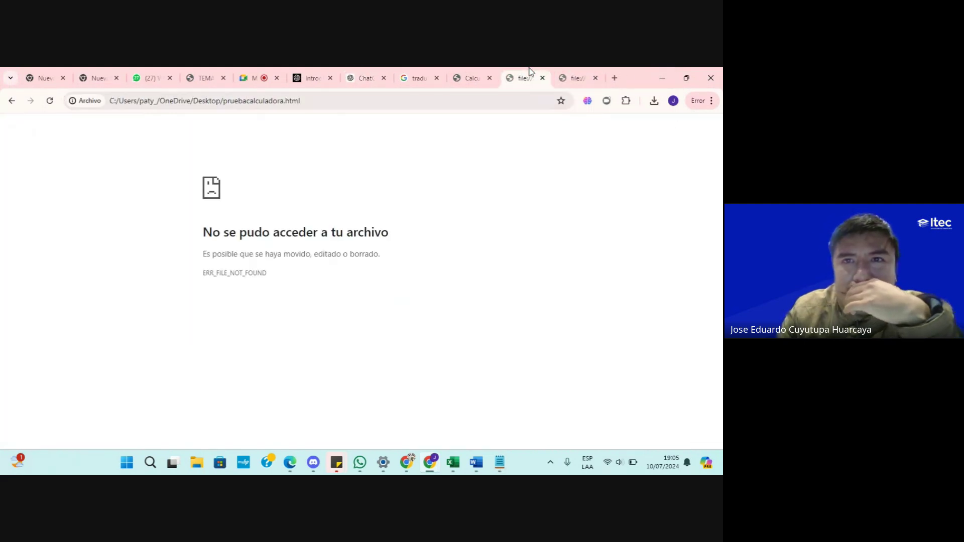
{"action": "left_click", "coordinate": [471, 76]}
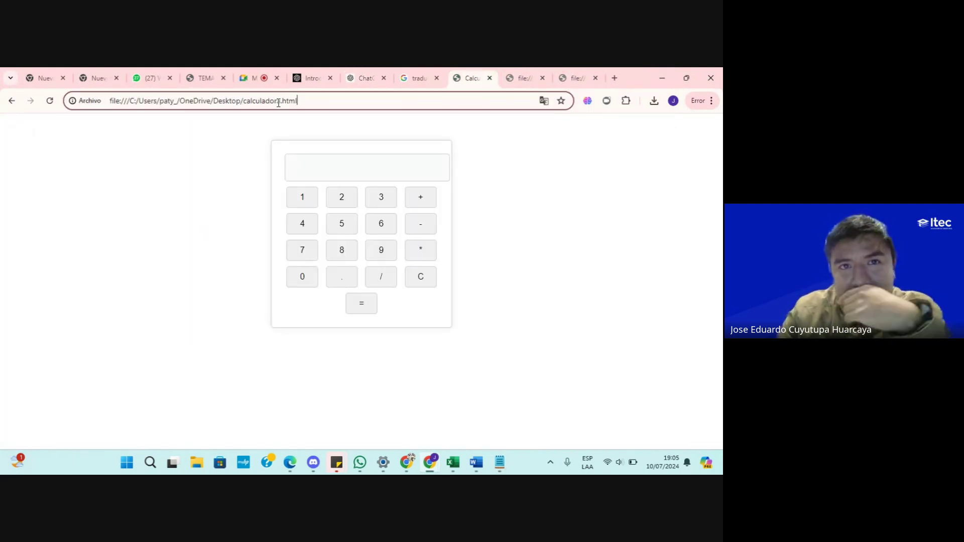
{"action": "left_click", "coordinate": [305, 102]}
{"action": "key", "text": "BackSpace"}
{"action": "key", "text": "BackSpace"}
{"action": "key", "text": "BackSpace"}
{"action": "key", "text": "BackSpace"}
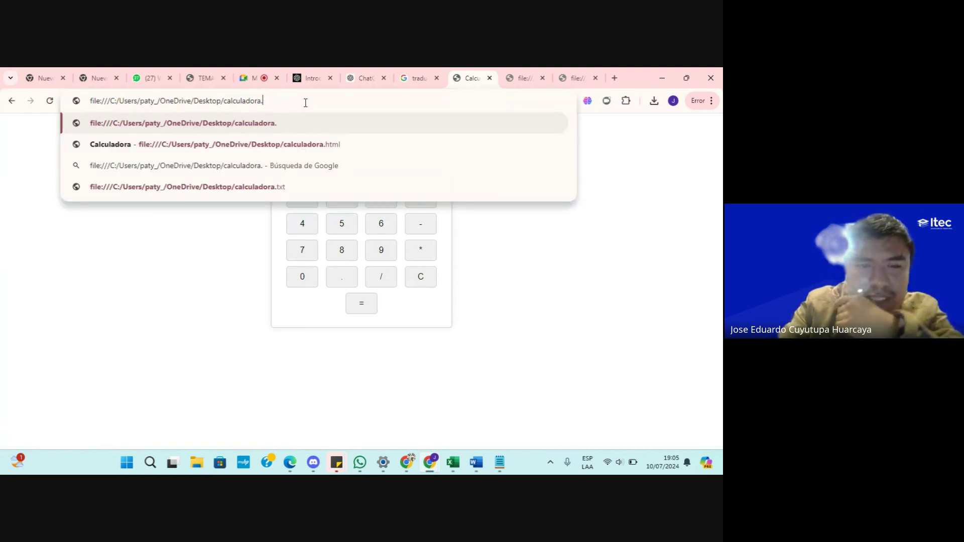
{"action": "type", "text": "txt"}
{"action": "key", "text": "Return"}
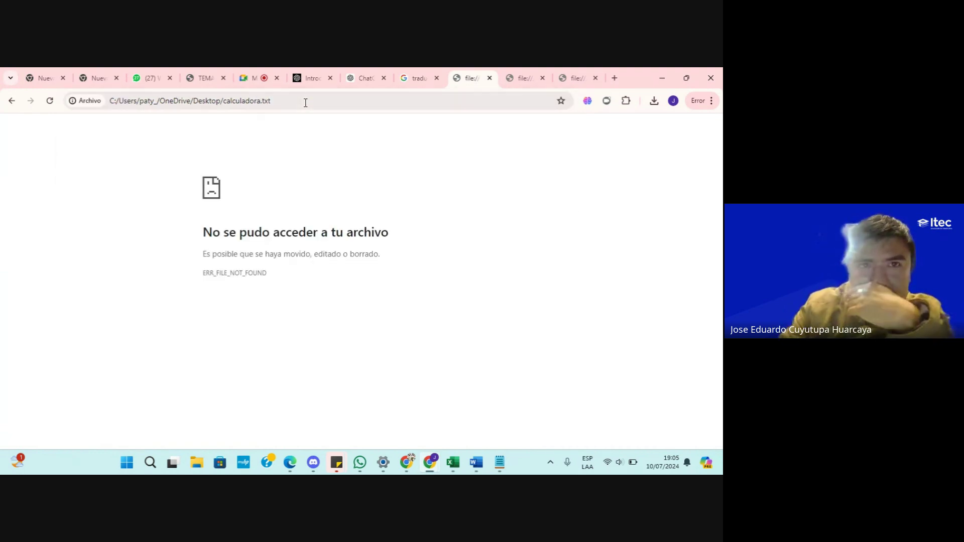
- Load calculadora.html again by restoring the html extension in the address, and dismiss the translation pop-up
{"action": "left_click", "coordinate": [321, 97]}
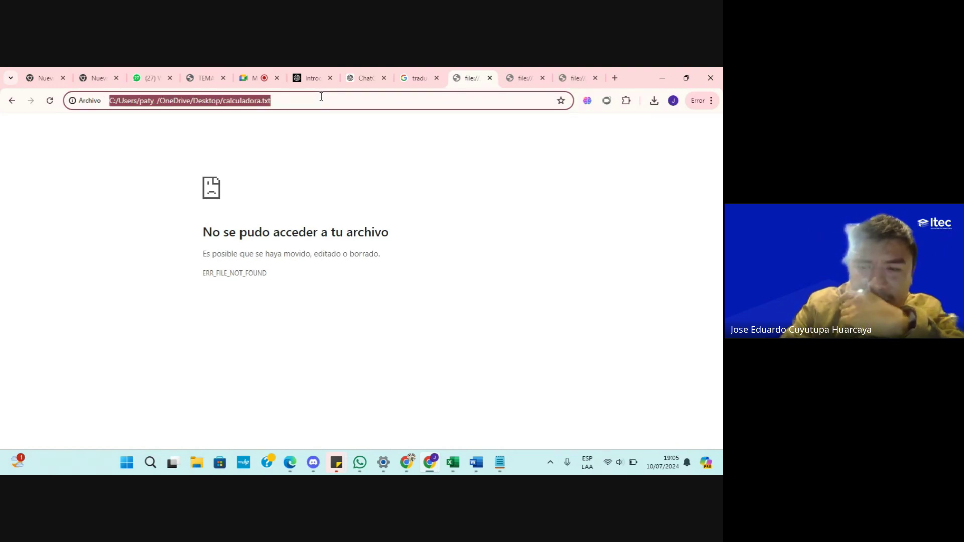
{"action": "left_click", "coordinate": [321, 97]}
{"action": "key", "text": "BackSpace"}
{"action": "key", "text": "BackSpace"}
{"action": "key", "text": "BackSpace"}
{"action": "type", "text": "h"}
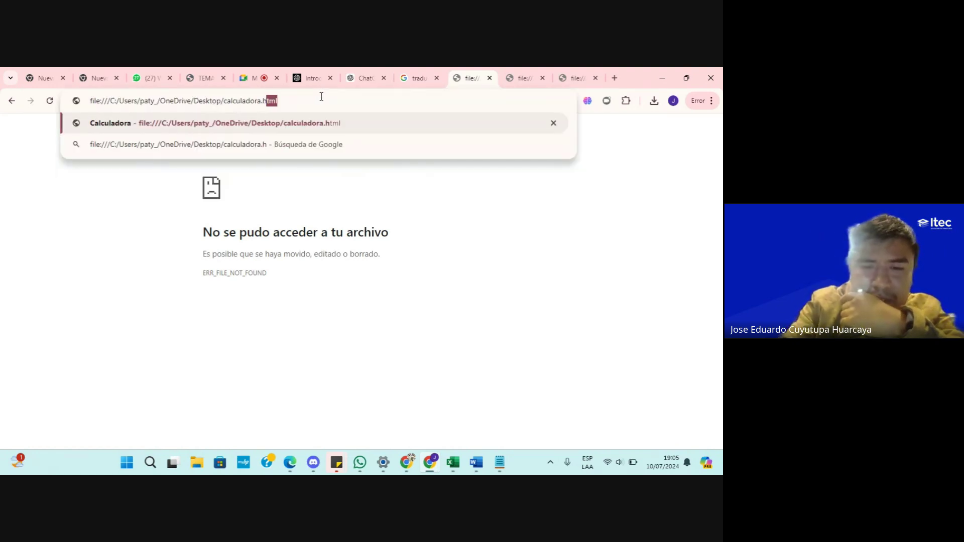
{"action": "key", "text": "Return"}
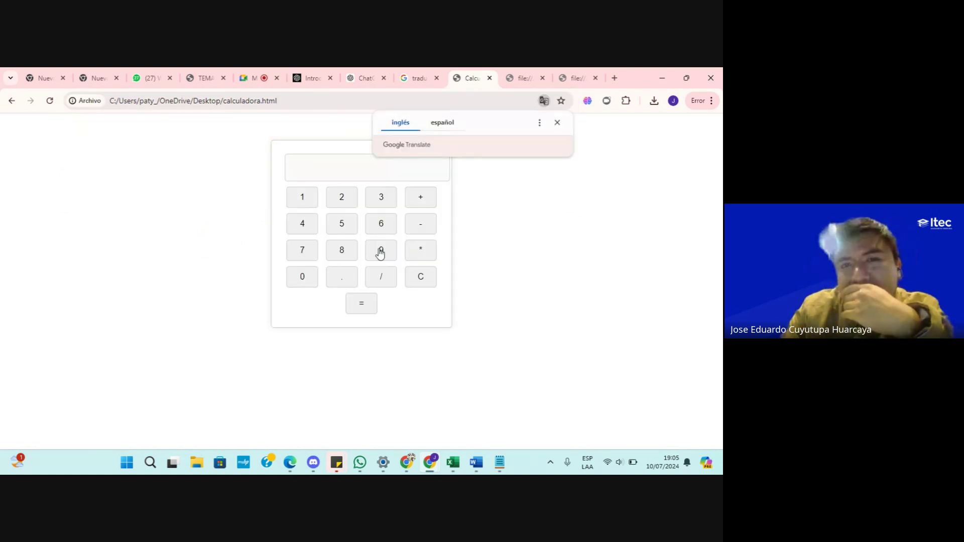
{"action": "left_click", "coordinate": [567, 242]}
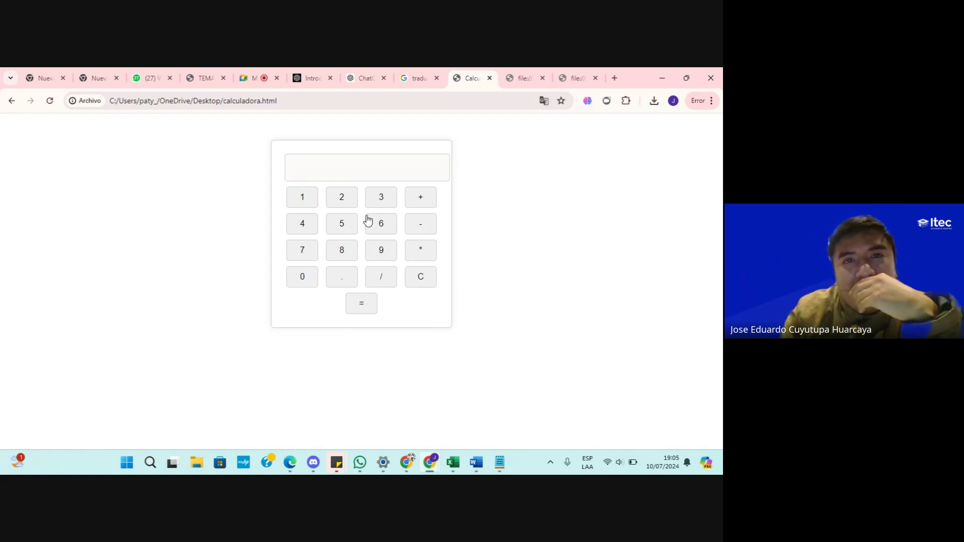
- Go back to the calculator code in the ChatGPT conversation, and show the desktop
{"action": "left_click", "coordinate": [379, 69]}
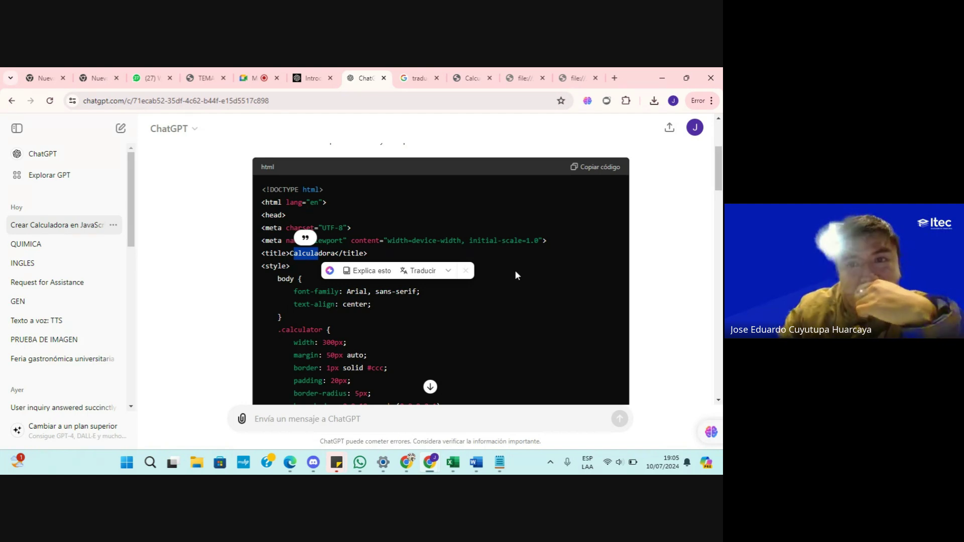
{"action": "key", "text": "super+d"}
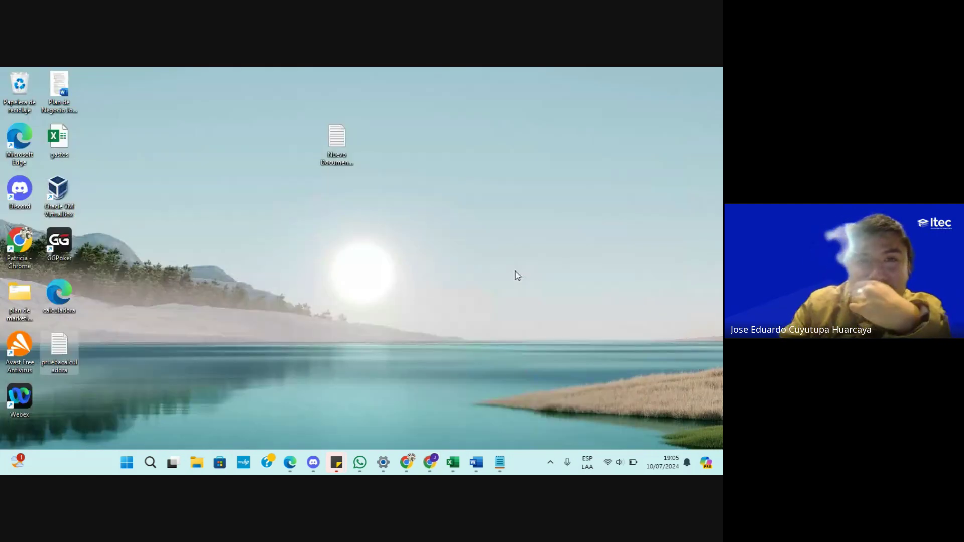
- Check the properties of the Nuevo Documento de texto file on the desktop, including its file type, and close them
{"action": "left_click", "coordinate": [354, 158]}
{"action": "right_click", "coordinate": [360, 159]}
{"action": "key", "text": "Escape"}
{"action": "right_click", "coordinate": [344, 155]}
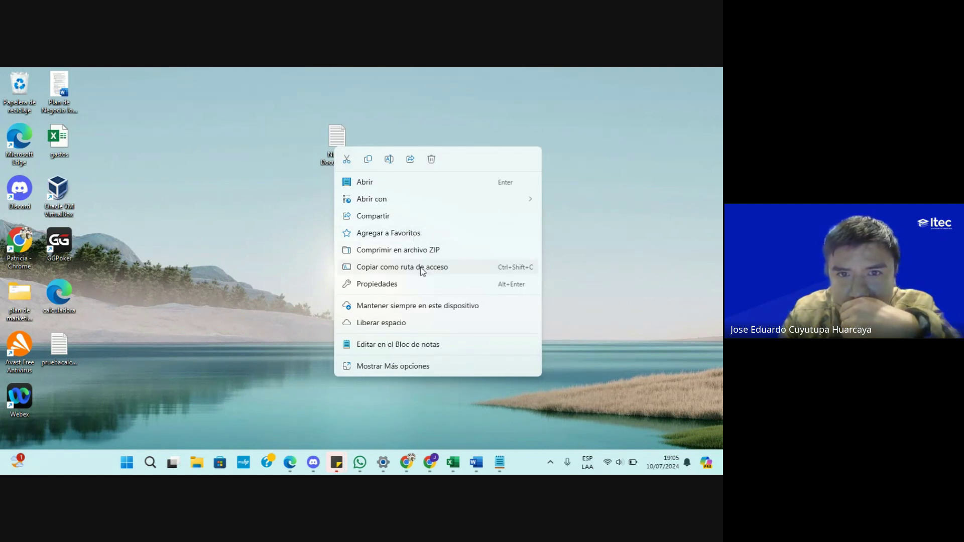
{"action": "left_click", "coordinate": [413, 286]}
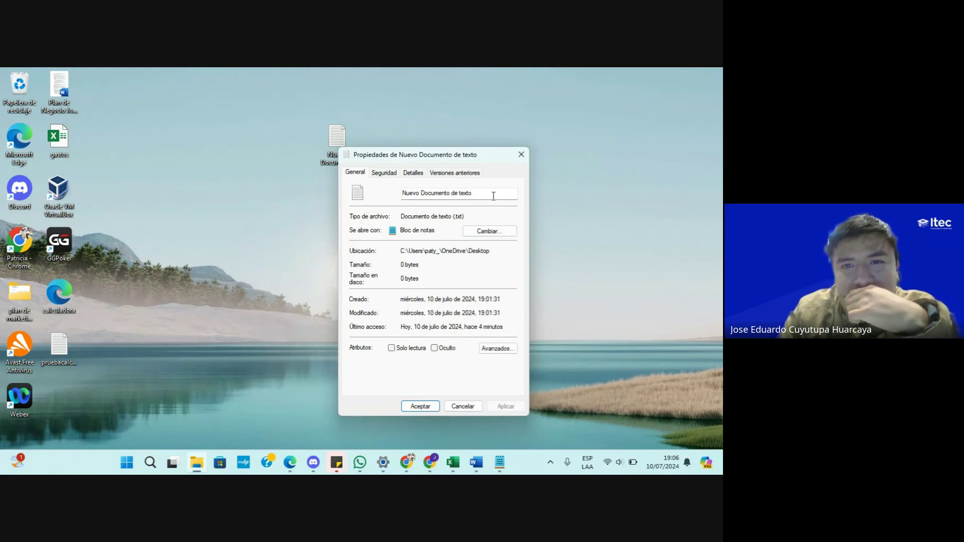
{"action": "left_click", "coordinate": [522, 159]}
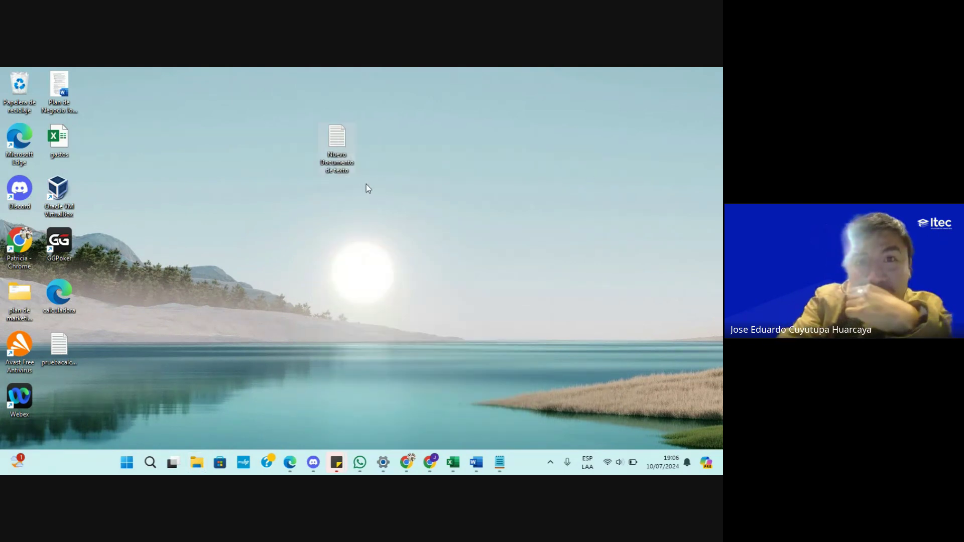
- Switch to Chrome, look at the working calculadora.html page, and return to the ChatGPT conversation
{"action": "key", "text": "alt+Tab"}
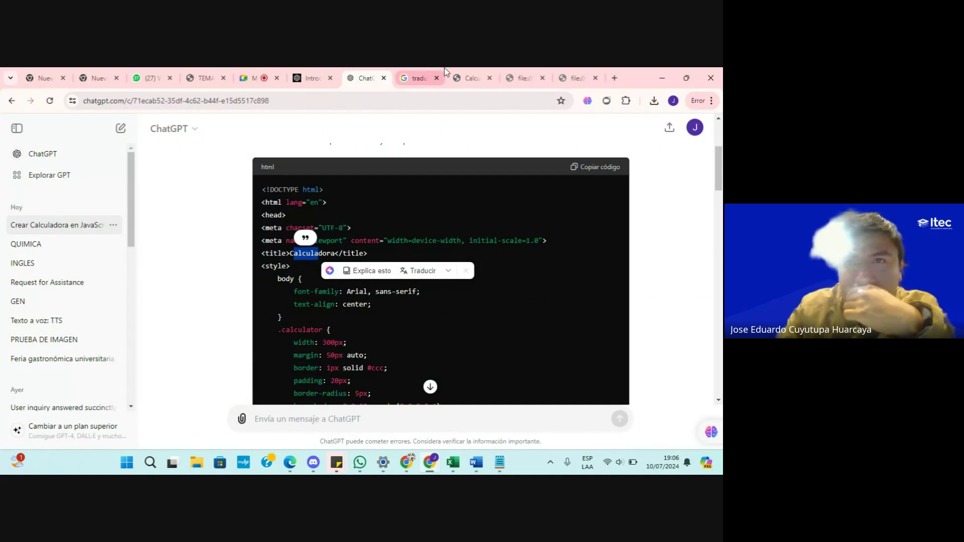
{"action": "left_click", "coordinate": [516, 68]}
{"action": "left_click", "coordinate": [490, 69]}
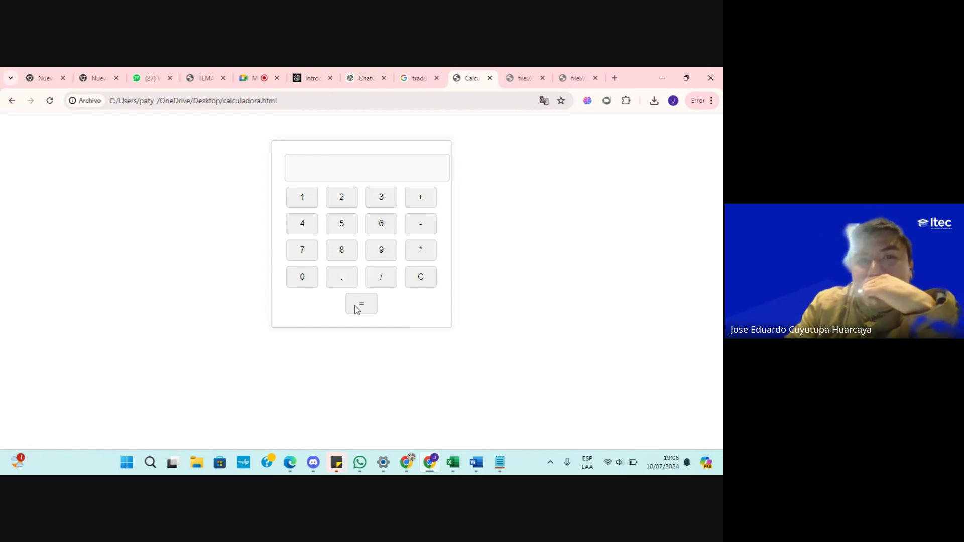
{"action": "left_click", "coordinate": [314, 78]}
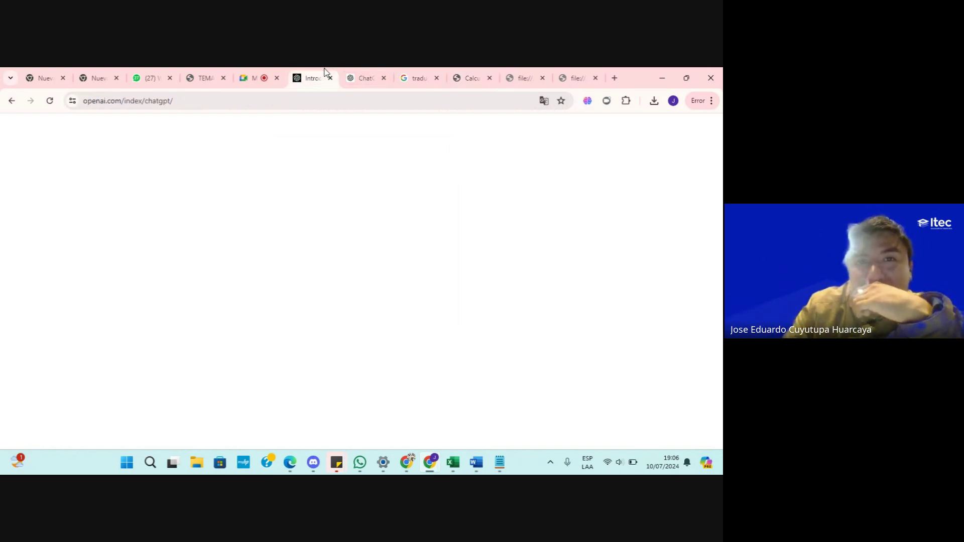
{"action": "left_click", "coordinate": [361, 78]}
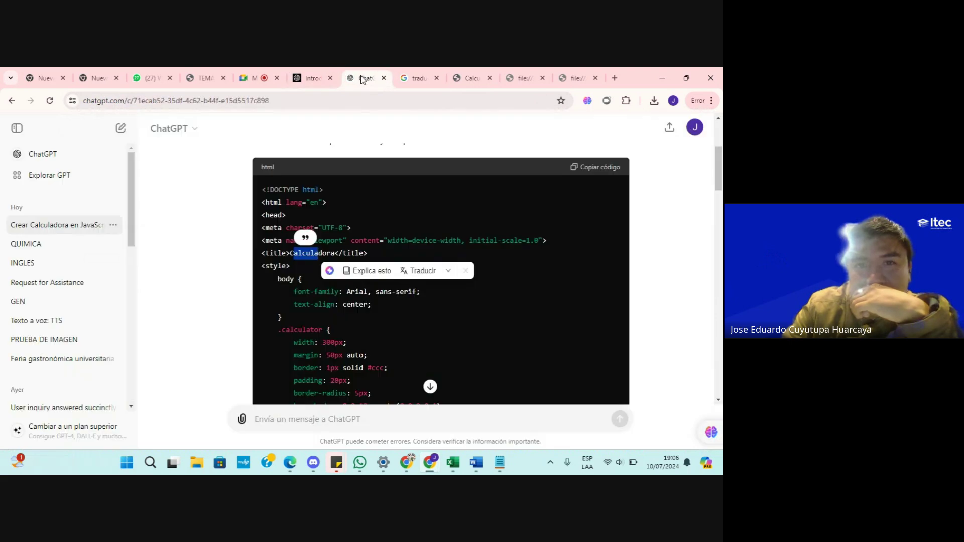
- Highlight the requirement in the ChatGPT prompt that the application run "en el navegador", and dismiss the Sider sign-in pop-up
{"action": "left_click", "coordinate": [363, 253]}
{"action": "scroll", "coordinate": [414, 291], "scroll_direction": "down", "scroll_amount": 15}
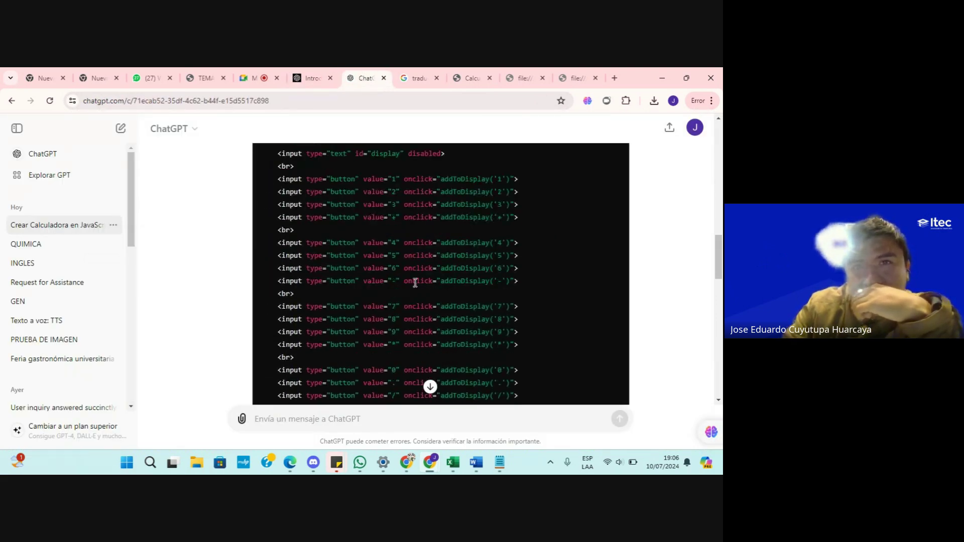
{"action": "scroll", "coordinate": [415, 296], "scroll_direction": "down", "scroll_amount": 5}
{"action": "scroll", "coordinate": [417, 293], "scroll_direction": "up", "scroll_amount": 15}
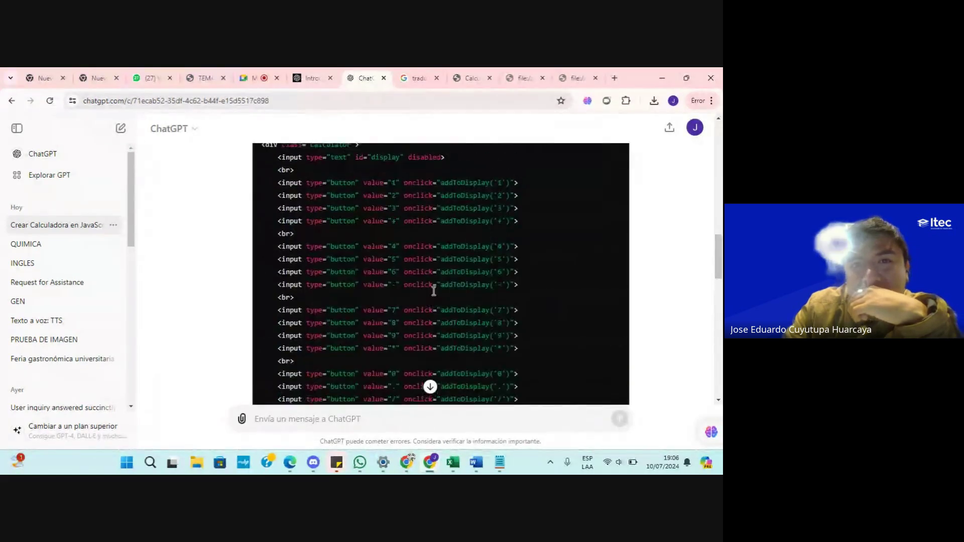
{"action": "scroll", "coordinate": [426, 279], "scroll_direction": "up", "scroll_amount": 15}
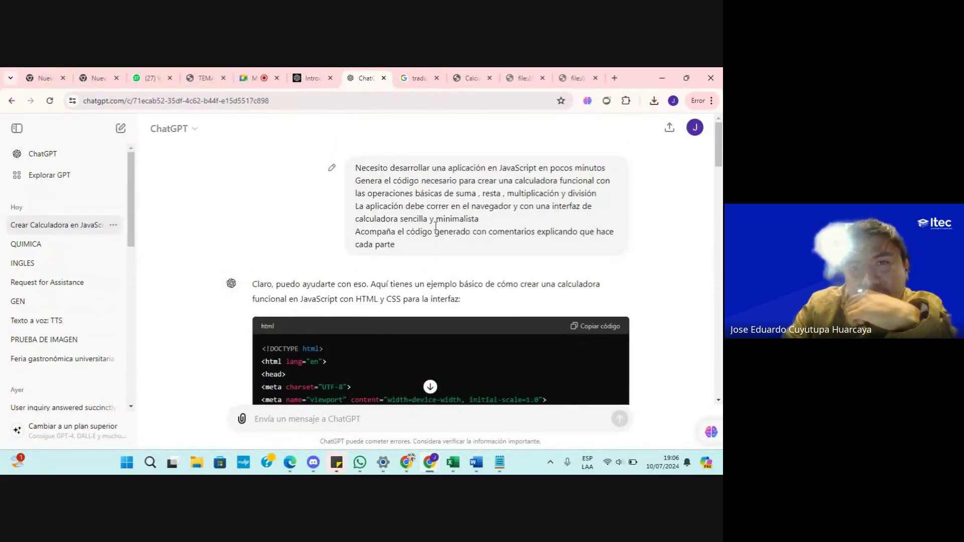
{"action": "left_click_drag", "start_coordinate": [358, 207], "coordinate": [504, 207]}
{"action": "left_click", "coordinate": [509, 206]}
{"action": "left_click_drag", "start_coordinate": [483, 208], "coordinate": [455, 207]}
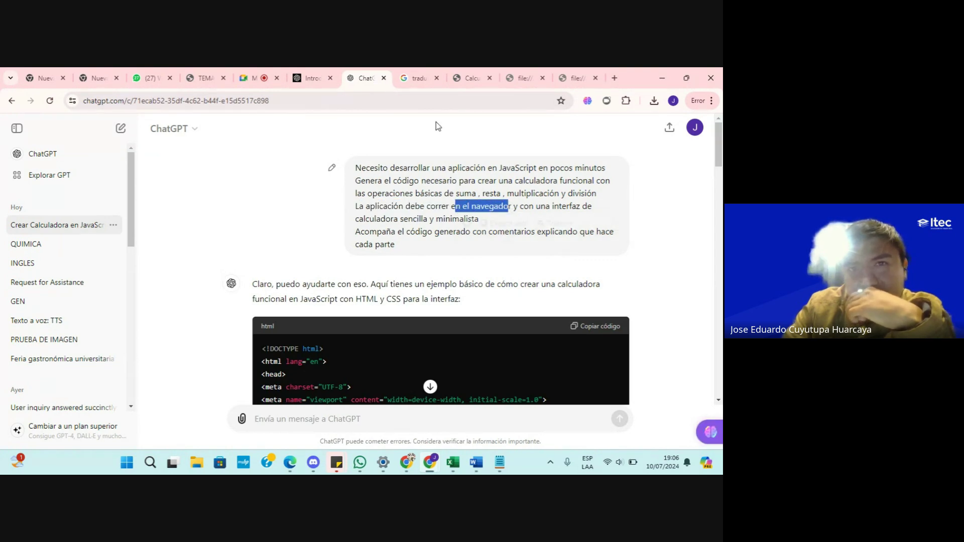
{"action": "left_click", "coordinate": [504, 220]}
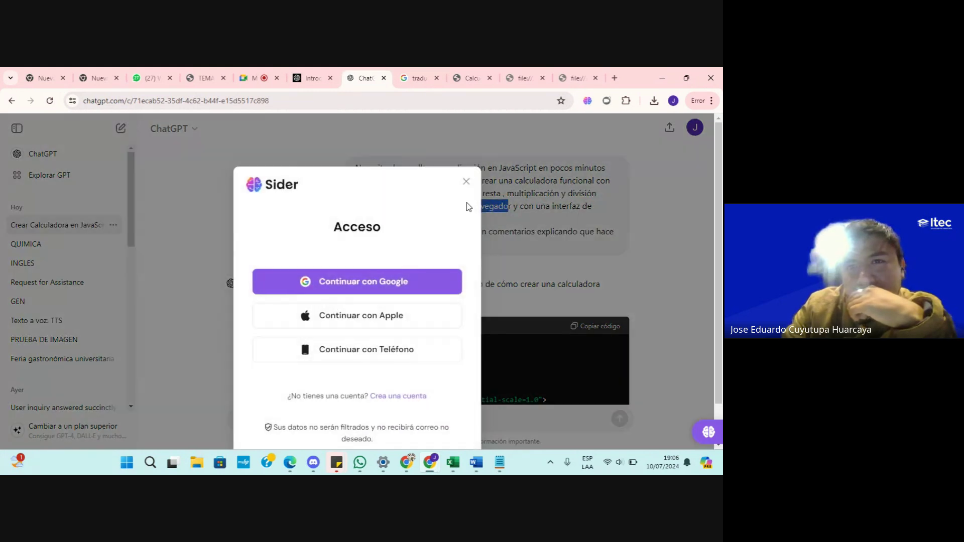
{"action": "left_click", "coordinate": [467, 199]}
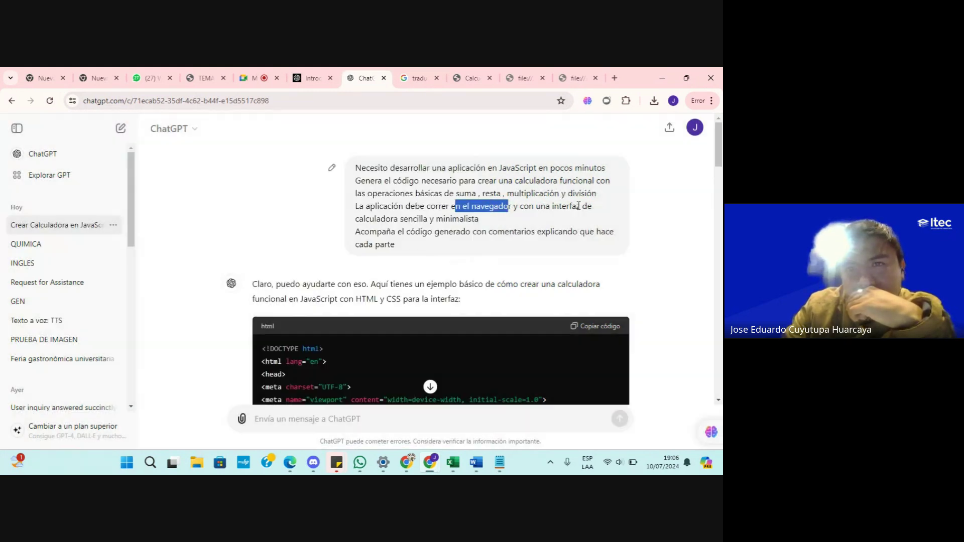
{"action": "left_click", "coordinate": [380, 217]}
{"action": "left_click_drag", "start_coordinate": [393, 235], "coordinate": [474, 267]}
- Review ChatGPT's calculator code from the CSS styles through the buttons and script to the code explanation
{"action": "scroll", "coordinate": [475, 267], "scroll_direction": "down", "scroll_amount": 10}
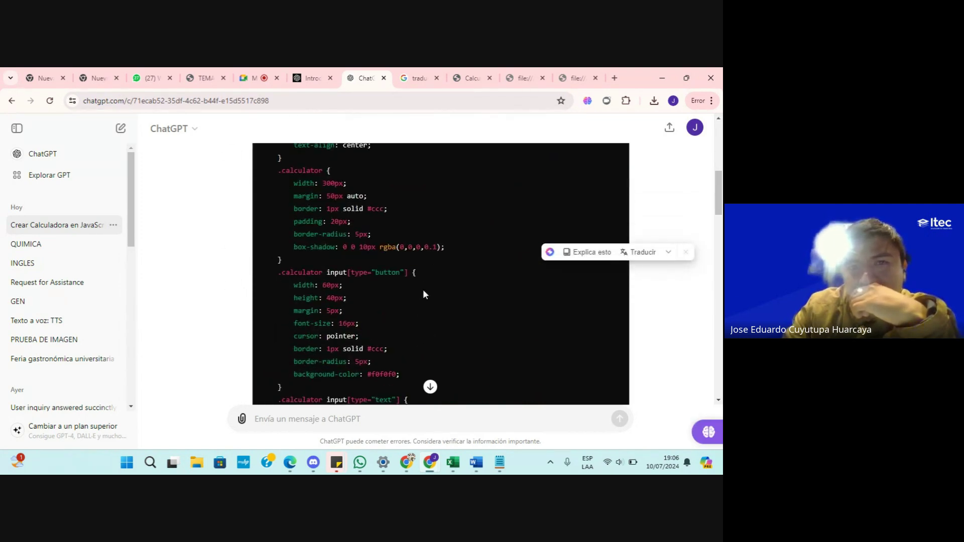
{"action": "scroll", "coordinate": [394, 273], "scroll_direction": "down", "scroll_amount": 3}
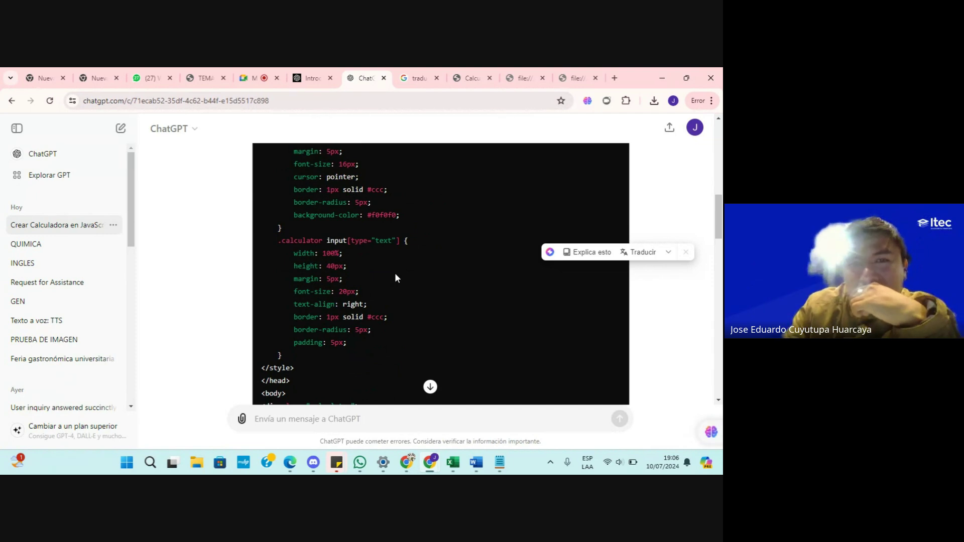
{"action": "scroll", "coordinate": [395, 273], "scroll_direction": "down", "scroll_amount": 4}
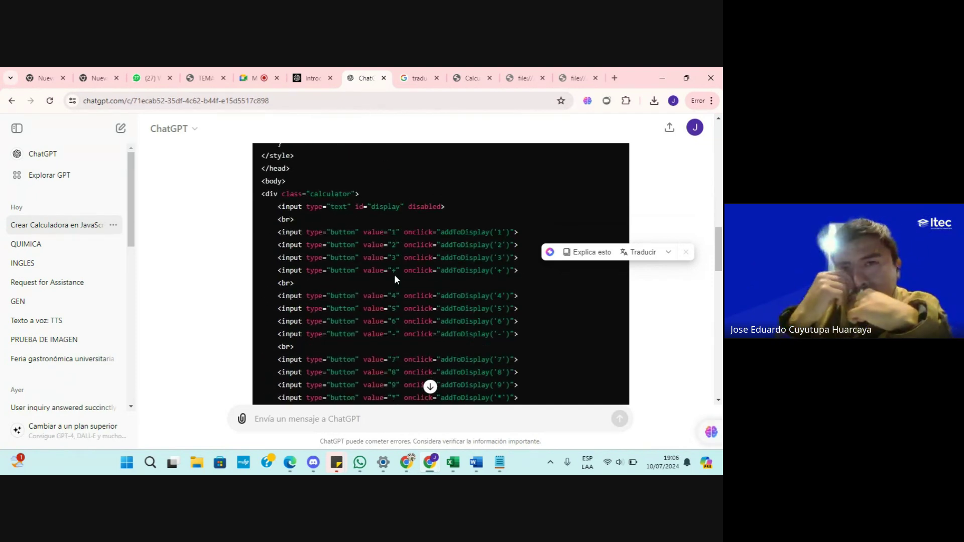
{"action": "scroll", "coordinate": [394, 276], "scroll_direction": "down", "scroll_amount": 3}
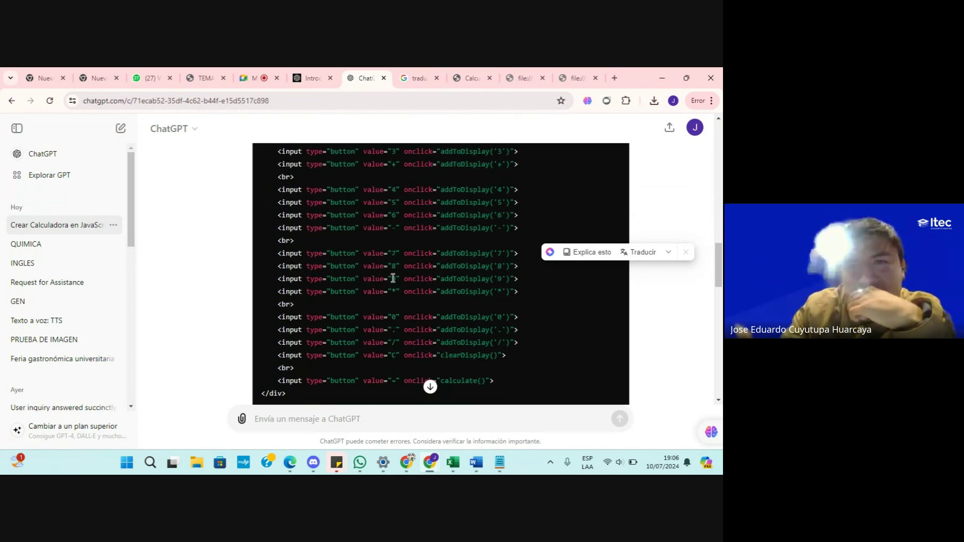
{"action": "scroll", "coordinate": [394, 278], "scroll_direction": "down", "scroll_amount": 5}
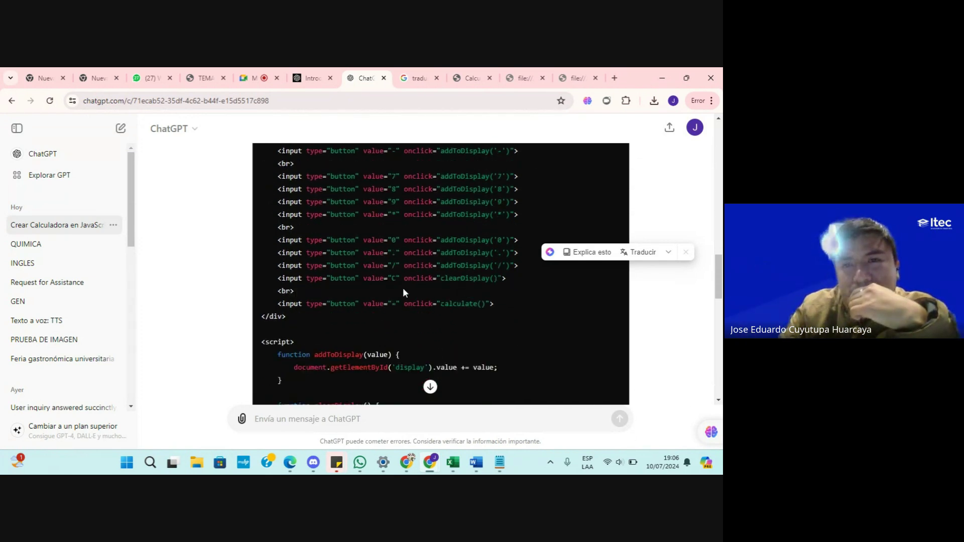
{"action": "scroll", "coordinate": [362, 281], "scroll_direction": "down", "scroll_amount": 2}
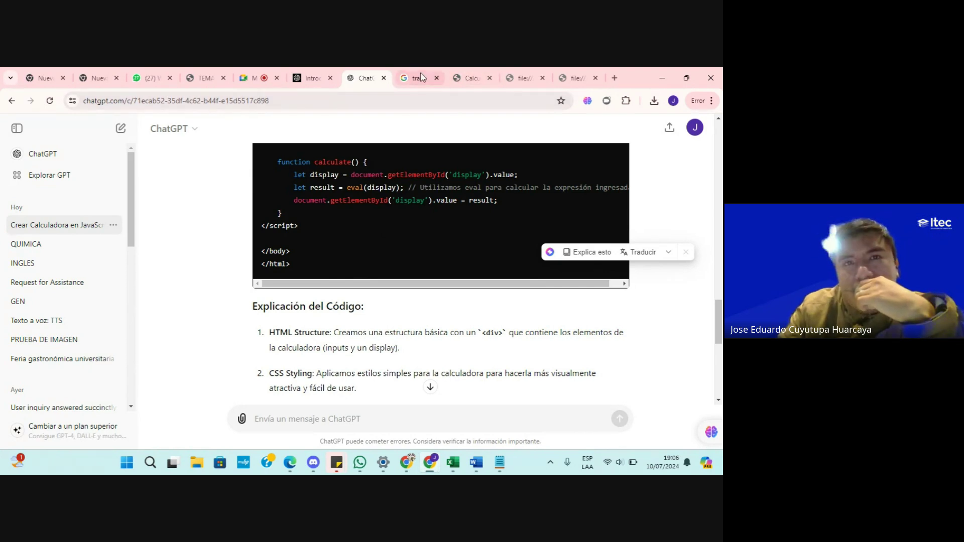
- Check the Google Meet chat, and turn on file name extensions in File Explorer from the plan de marketing trabajaos folder
{"action": "left_click", "coordinate": [256, 78]}
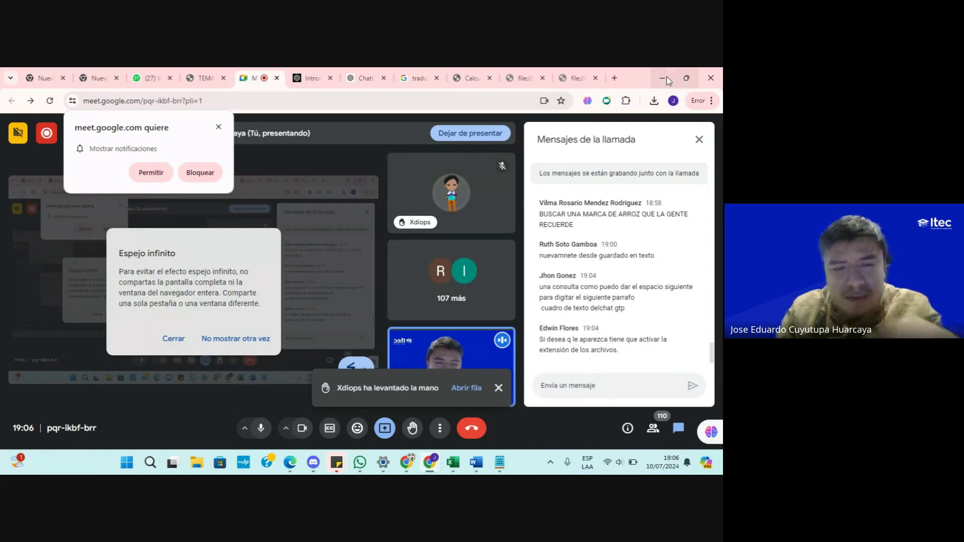
{"action": "key", "text": "super+e"}
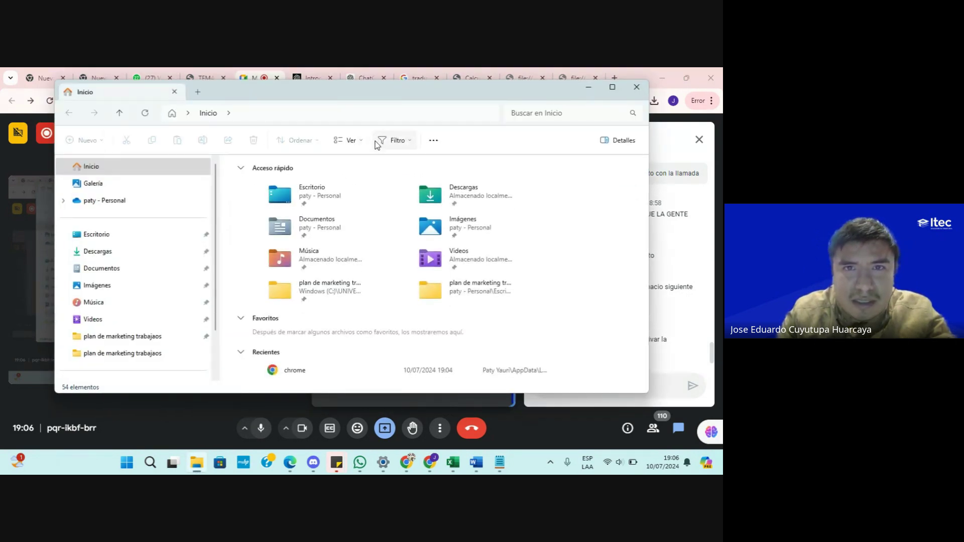
{"action": "left_click", "coordinate": [125, 337]}
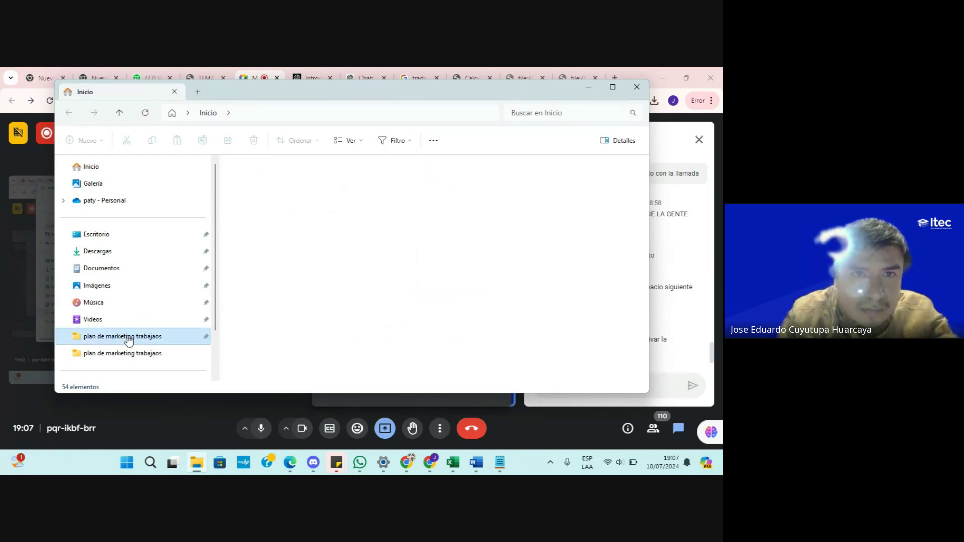
{"action": "left_click", "coordinate": [365, 144]}
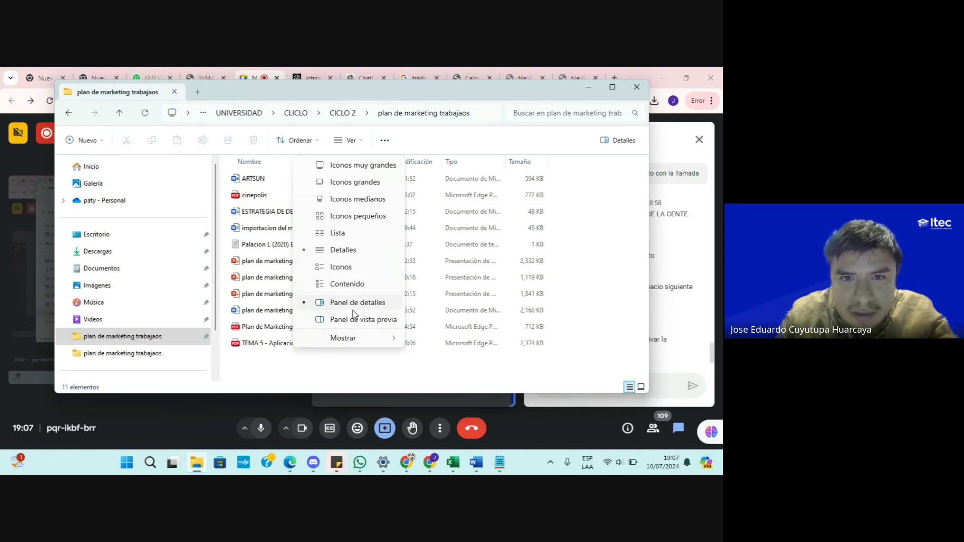
{"action": "mouse_move", "coordinate": [356, 338]}
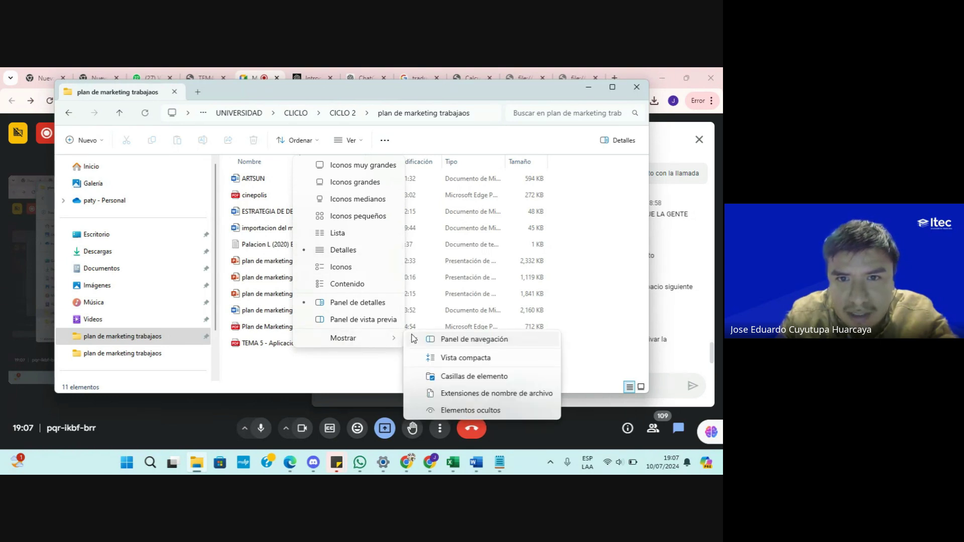
{"action": "left_click", "coordinate": [483, 394]}
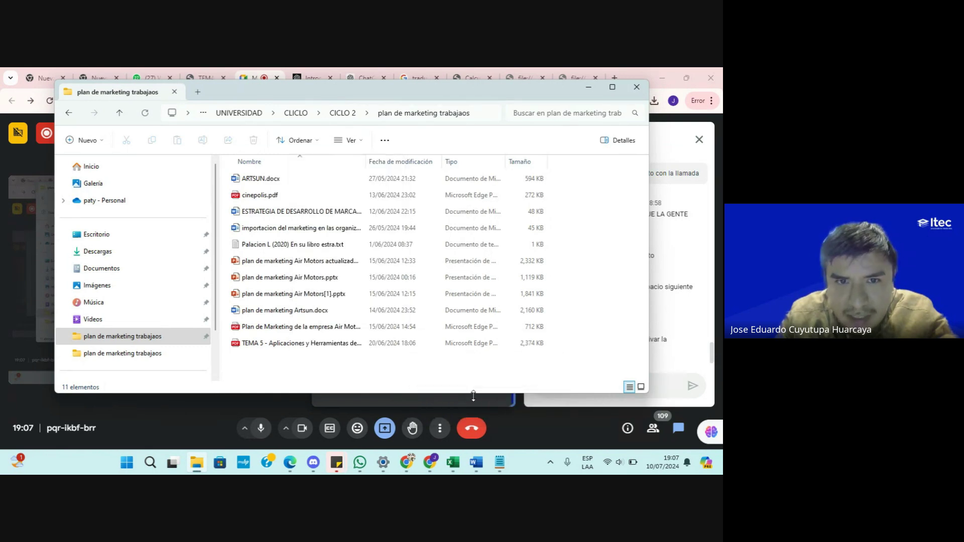
- Show the desktop and inspect the full name of the new text document, including its extension
{"action": "key", "text": "super+d"}
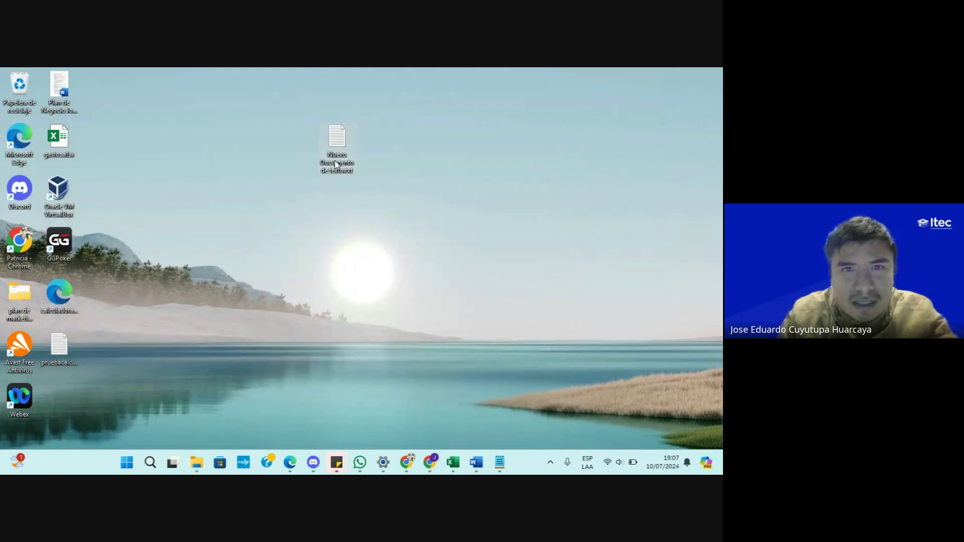
{"action": "key", "text": "F2"}
{"action": "key", "text": "Return"}
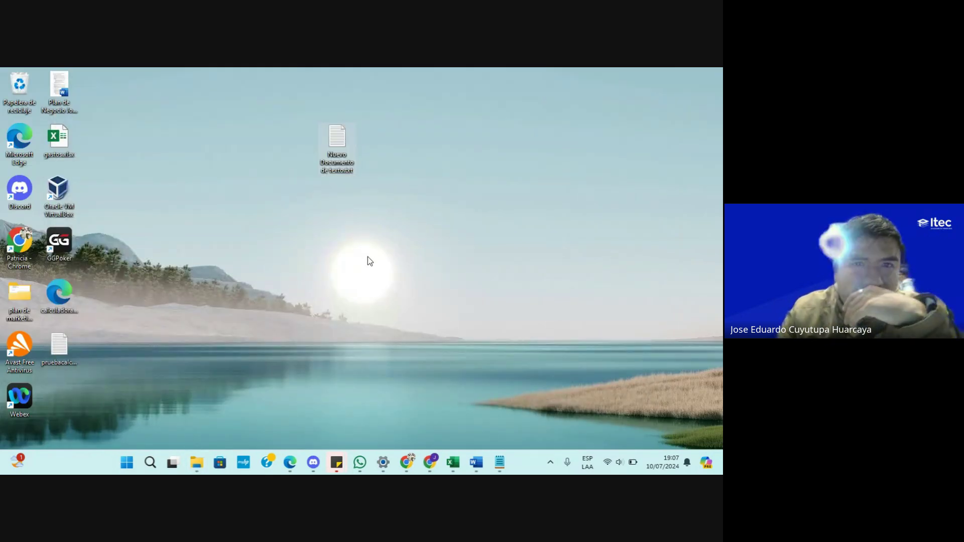
- Delete pruebacalculadora.txt and the new text document from the desktop
{"action": "left_click", "coordinate": [78, 342]}
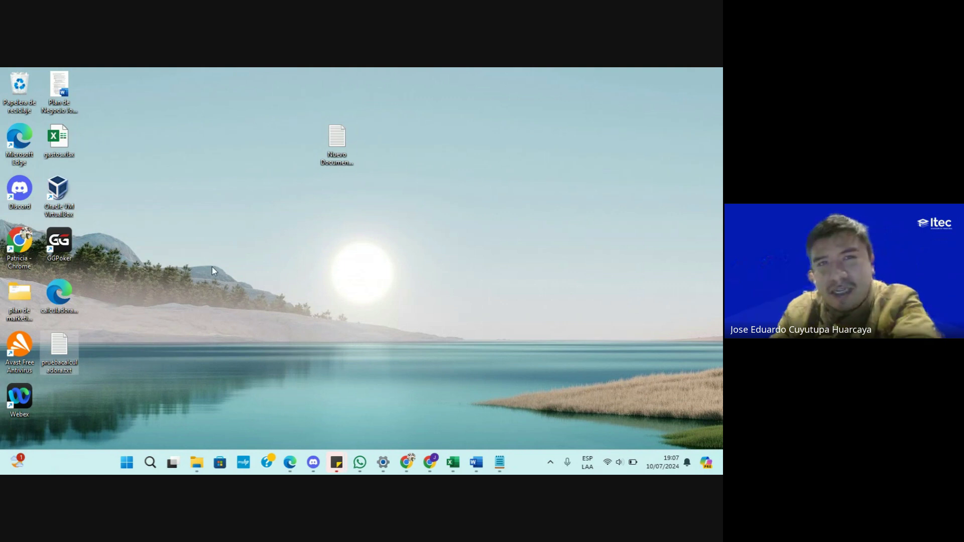
{"action": "key", "text": "Delete"}
{"action": "left_click", "coordinate": [350, 133]}
{"action": "key", "text": "Delete"}
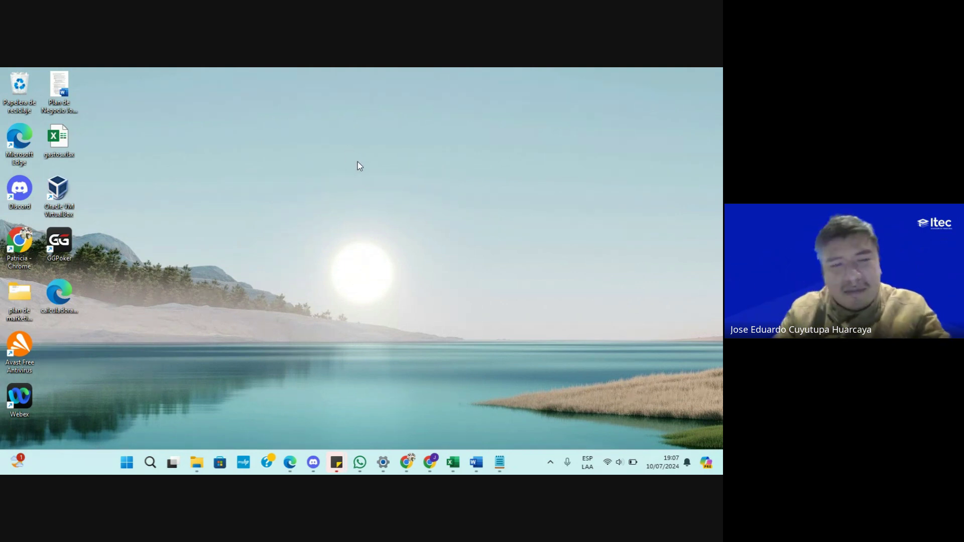
- Show how to open File Explorer and reach the plan de marketing trabajaos folder, closing the window at the end
{"action": "key", "text": "super+e"}
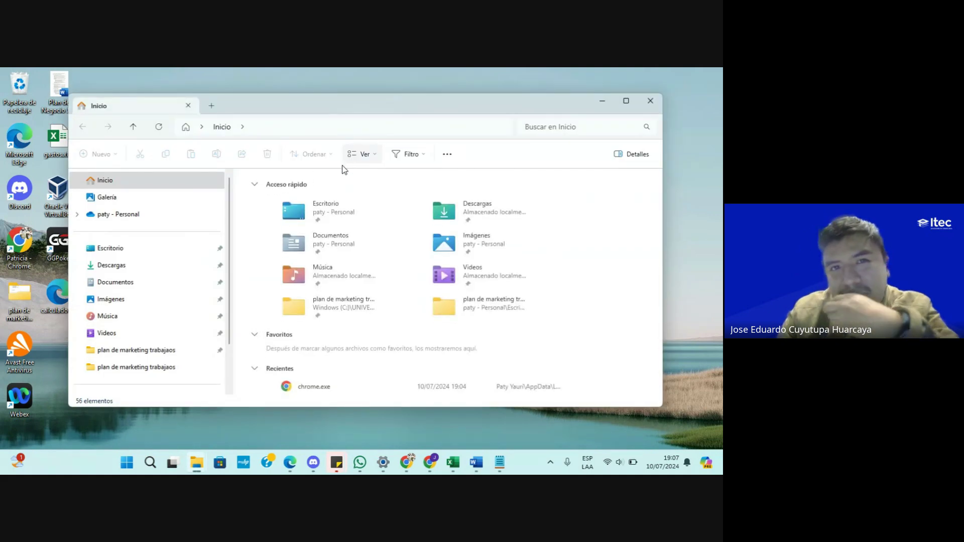
{"action": "left_click", "coordinate": [650, 104]}
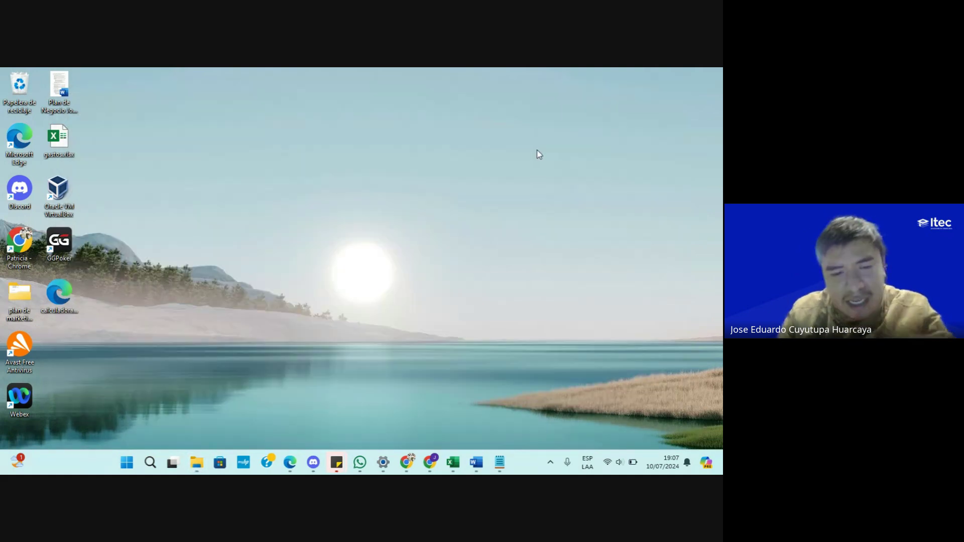
{"action": "key", "text": "super+e"}
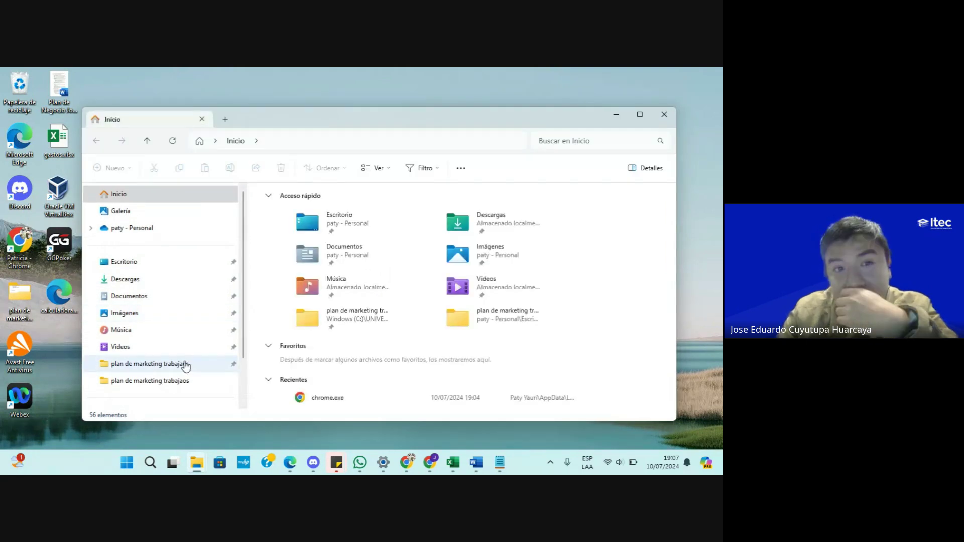
{"action": "left_click", "coordinate": [184, 364]}
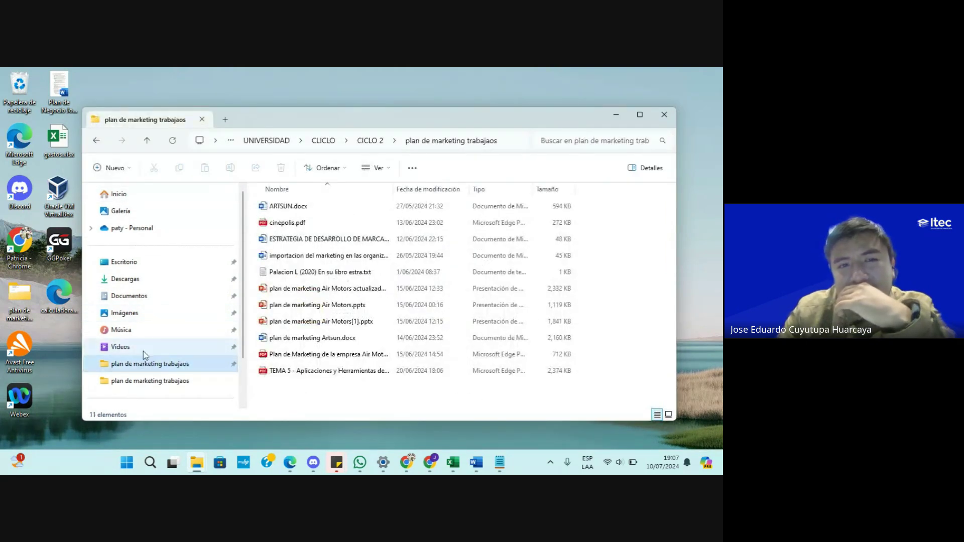
{"action": "left_click", "coordinate": [664, 116]}
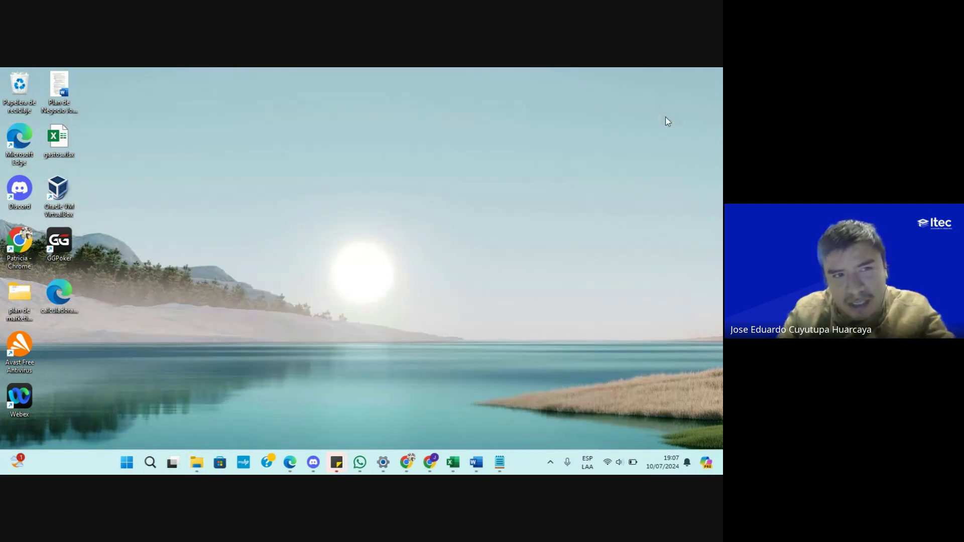
- Check the file name extensions option for the plan de marketing trabajaos folder, and widen the name column to inspect the full file names
{"action": "key", "text": "super+e"}
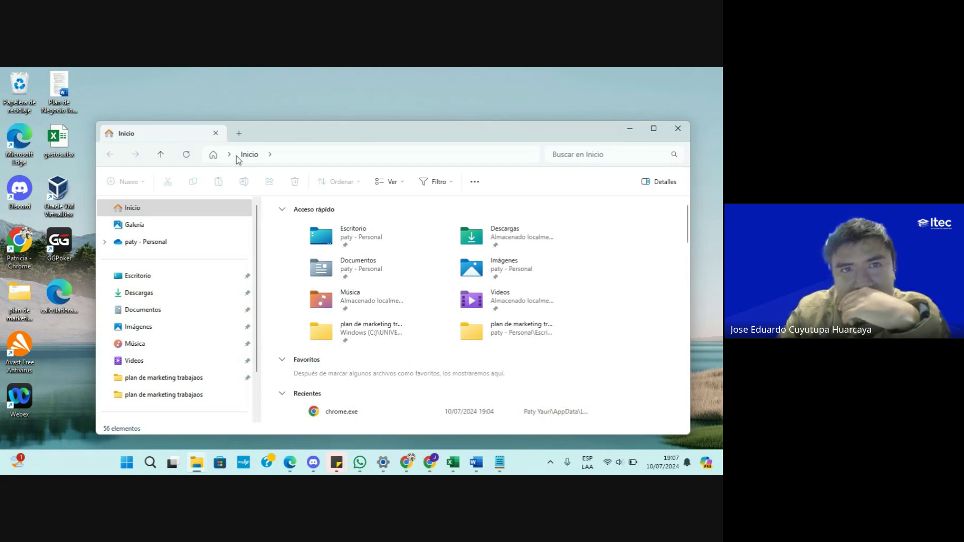
{"action": "left_click", "coordinate": [195, 380]}
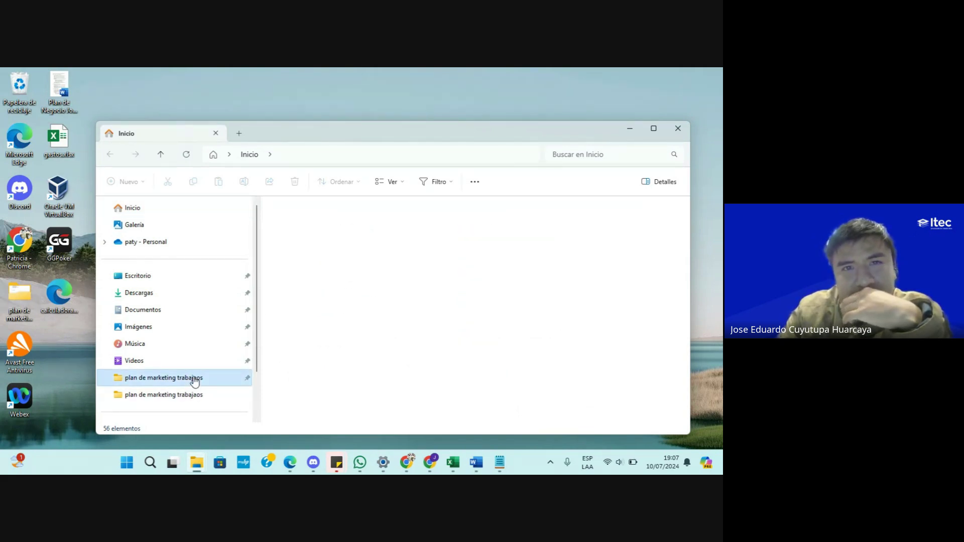
{"action": "left_click", "coordinate": [395, 183]}
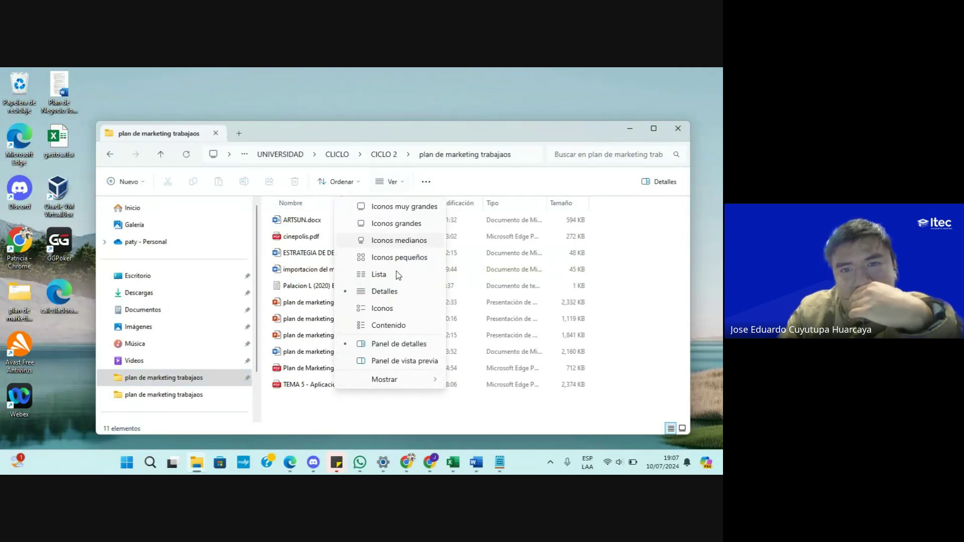
{"action": "mouse_move", "coordinate": [406, 378]}
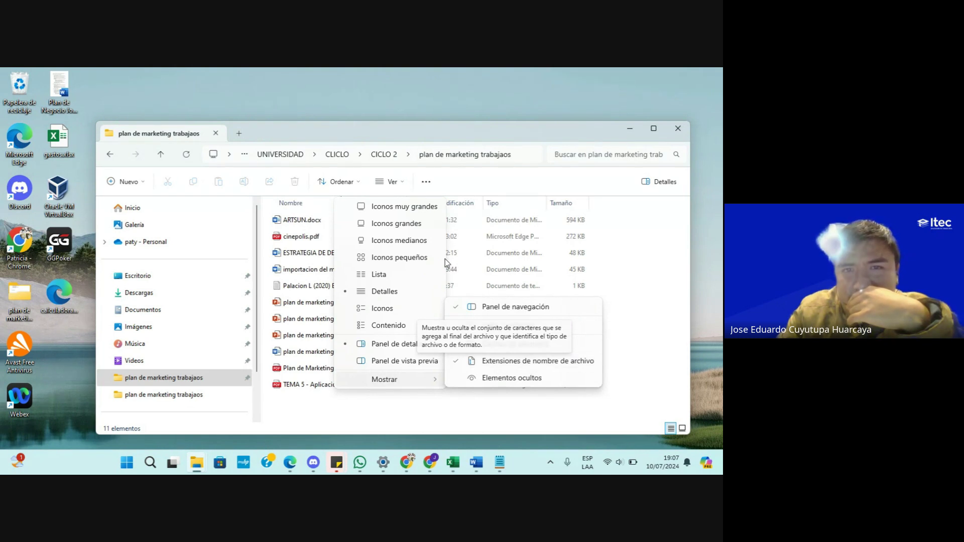
{"action": "left_click", "coordinate": [444, 387]}
{"action": "left_click_drag", "start_coordinate": [409, 199], "coordinate": [504, 201]}
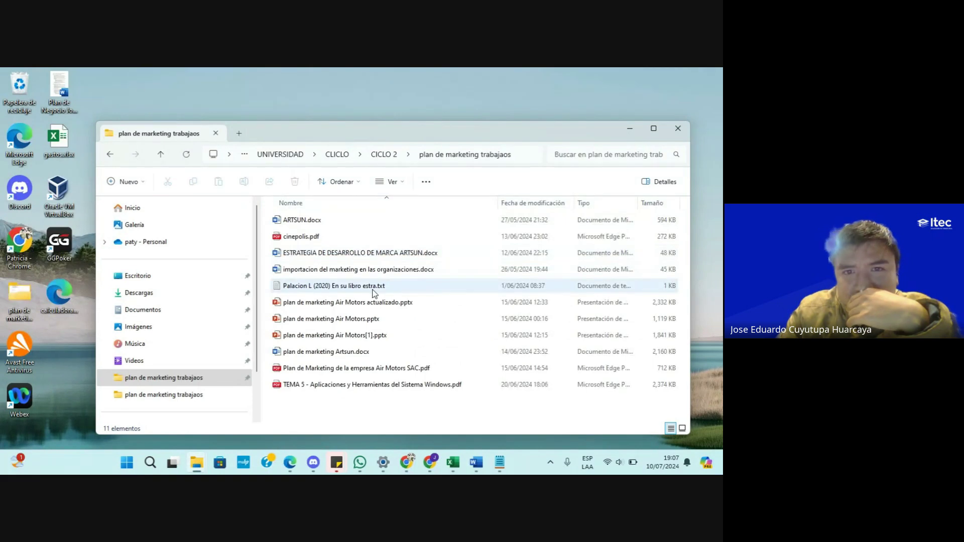
{"action": "left_click", "coordinate": [677, 128]}
- Create a new text document on the desktop named calculadora.txt
{"action": "right_click", "coordinate": [143, 136]}
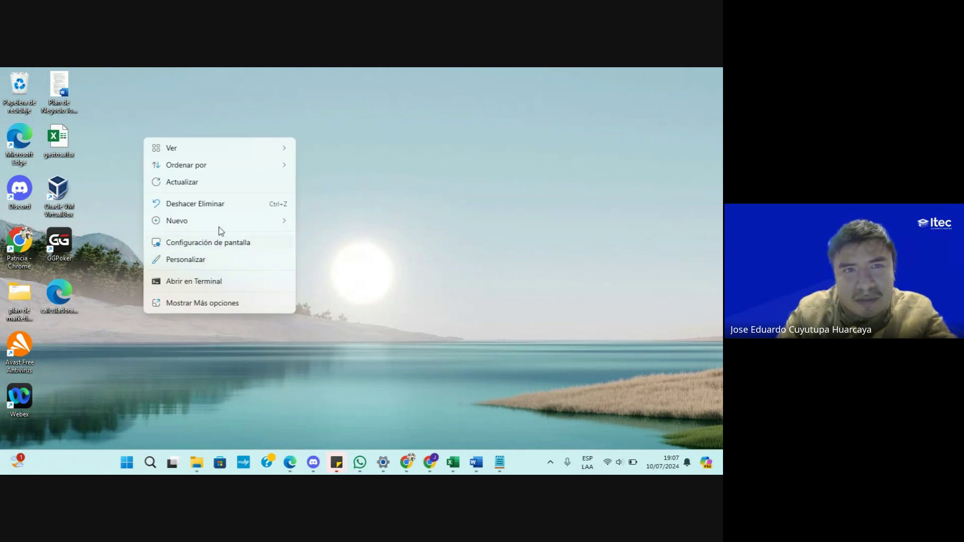
{"action": "mouse_move", "coordinate": [227, 226]}
{"action": "left_click", "coordinate": [354, 357]}
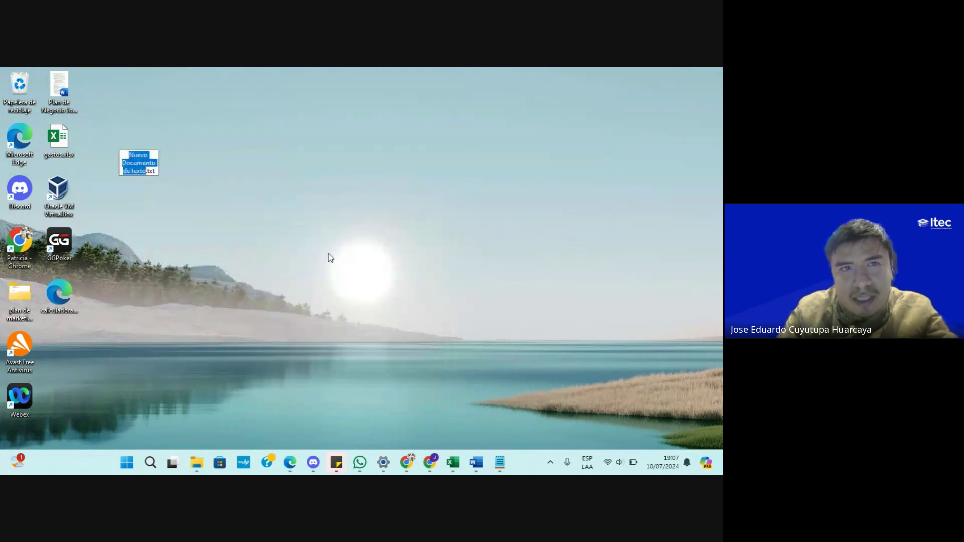
{"action": "type", "text": "calculadora"}
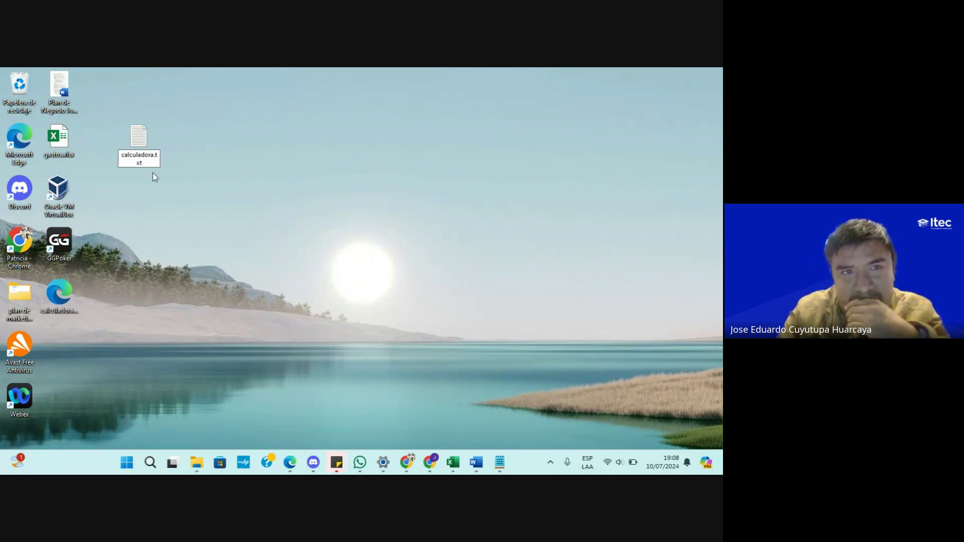
- Paste the copied calculator code into calculadora.txt in Notepad and save the file
{"action": "double_click", "coordinate": [149, 143]}
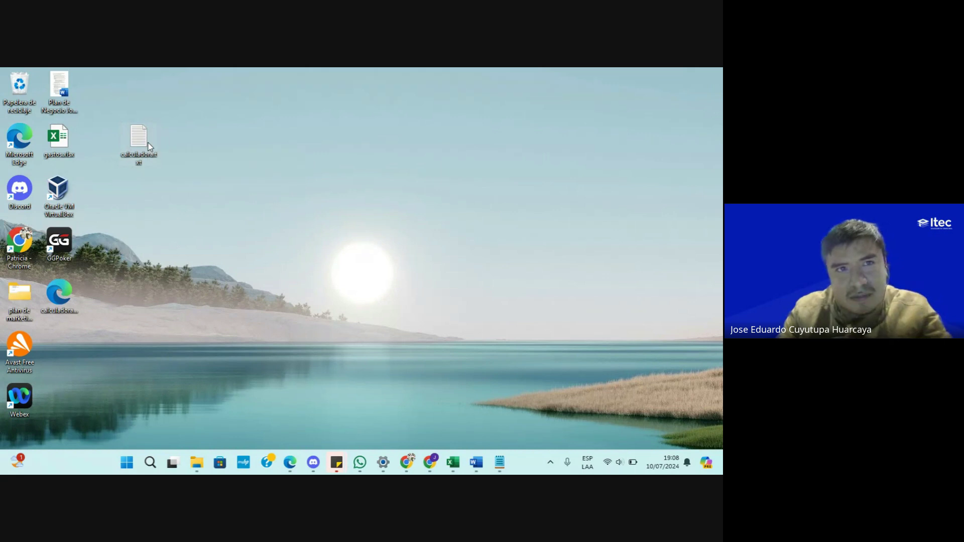
{"action": "key", "text": "ctrl+v"}
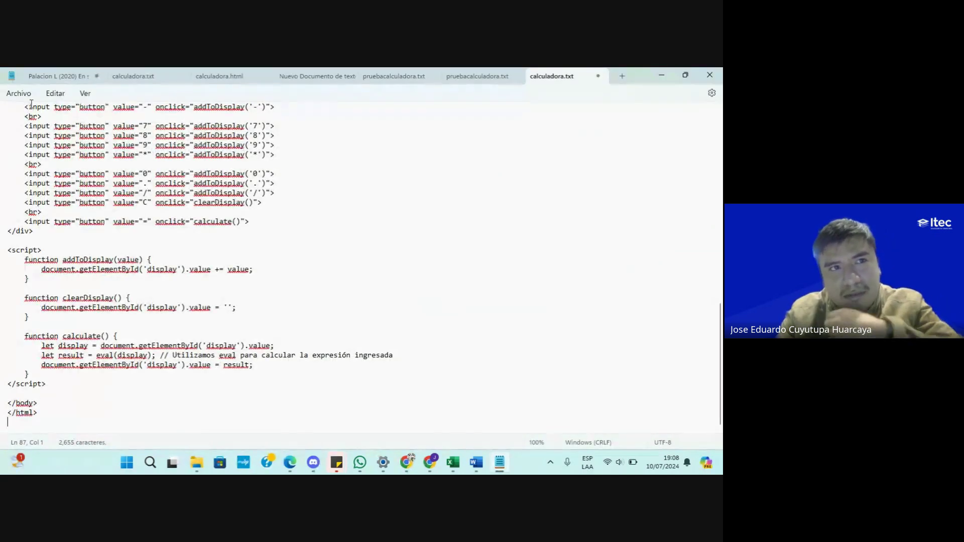
{"action": "left_click", "coordinate": [18, 94]}
{"action": "left_click", "coordinate": [43, 166]}
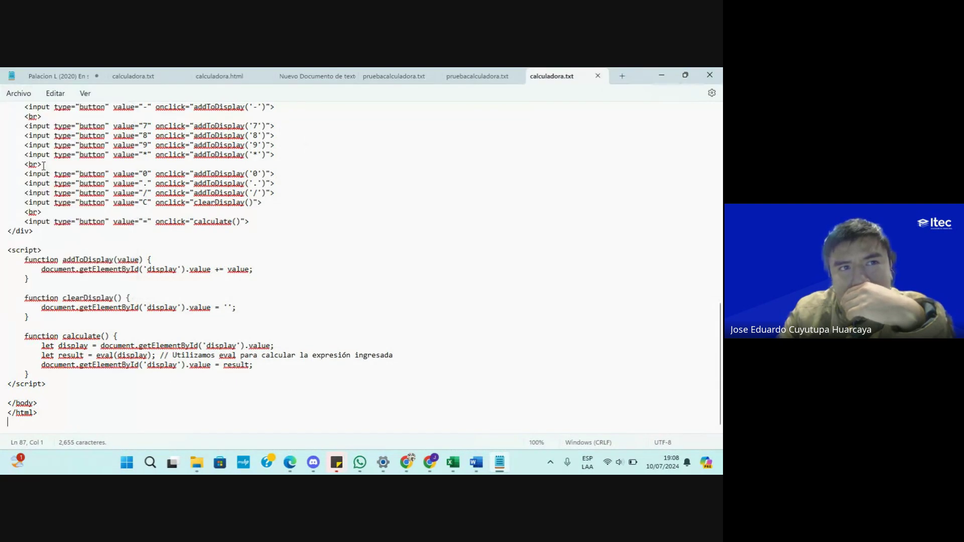
- Close the calculator and new text document tabs in Notepad, and close the Notepad window
{"action": "left_click", "coordinate": [600, 76]}
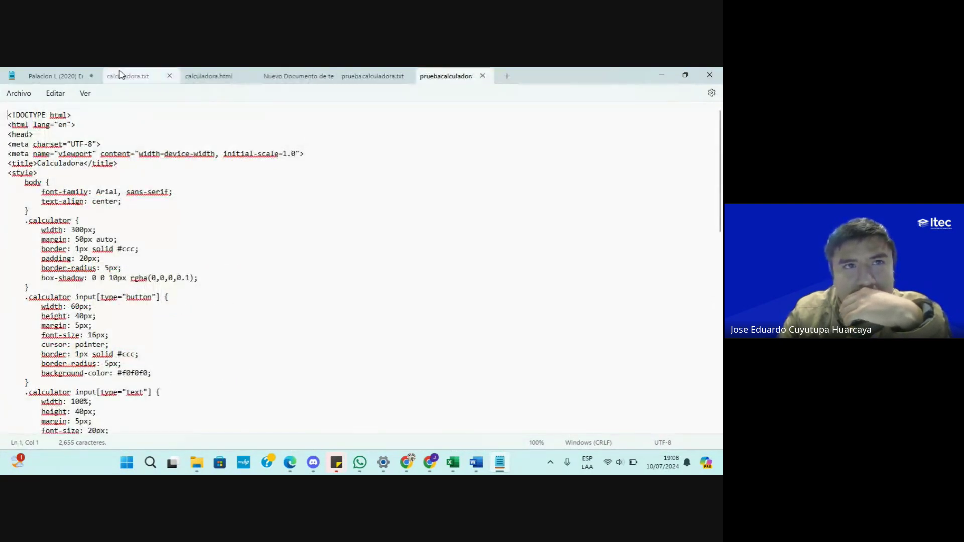
{"action": "left_click", "coordinate": [173, 76]}
{"action": "left_click", "coordinate": [168, 76]}
{"action": "left_click", "coordinate": [266, 76]}
{"action": "left_click", "coordinate": [265, 75]}
{"action": "left_click", "coordinate": [262, 76]}
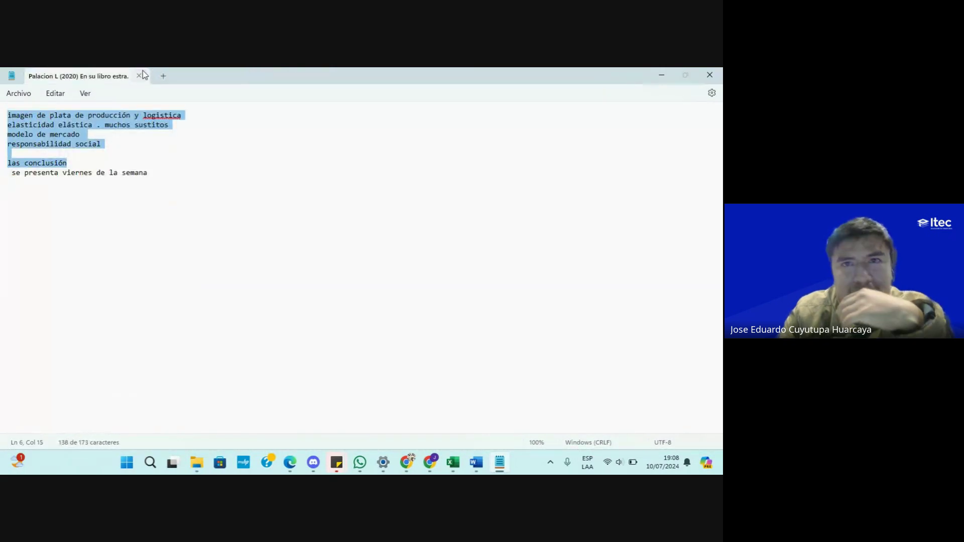
{"action": "left_click", "coordinate": [710, 75]}
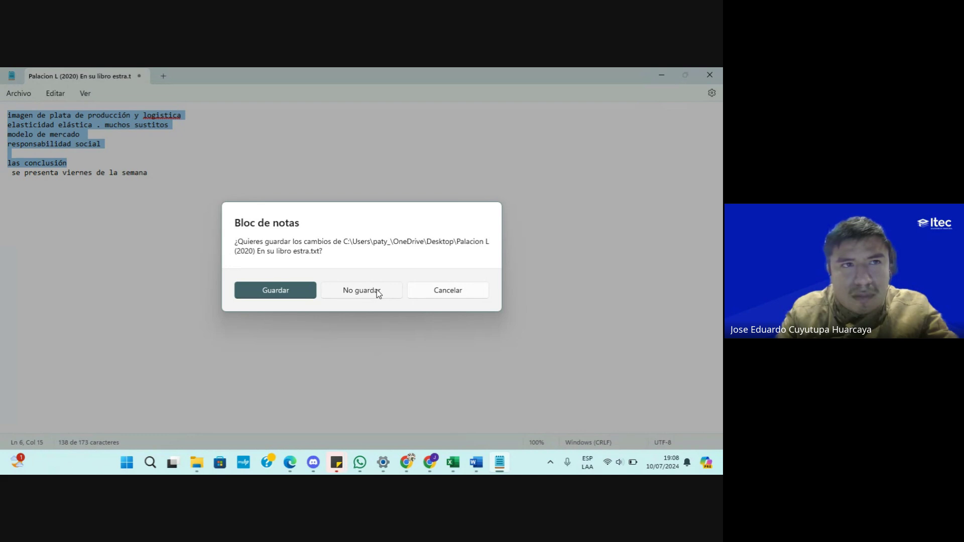
{"action": "left_click", "coordinate": [448, 291]}
{"action": "left_click", "coordinate": [709, 75]}
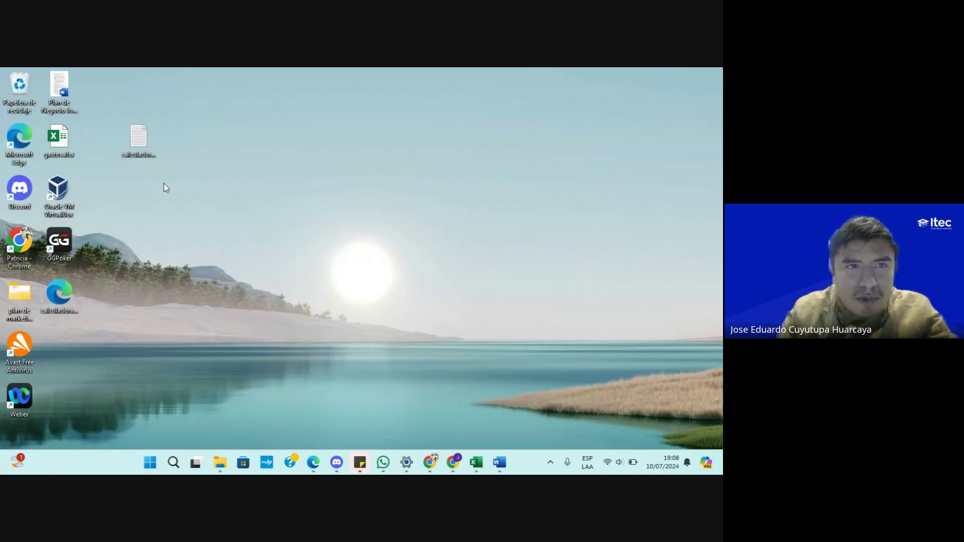
- Try to rename calculadora.txt on the desktop as calculadora.html
{"action": "right_click", "coordinate": [137, 151]}
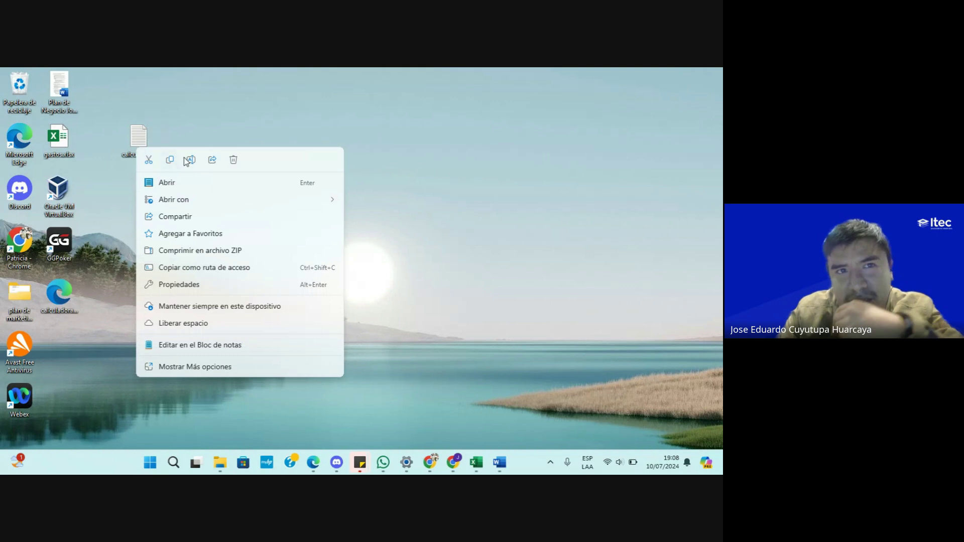
{"action": "left_click", "coordinate": [197, 161]}
{"action": "left_click", "coordinate": [153, 165]}
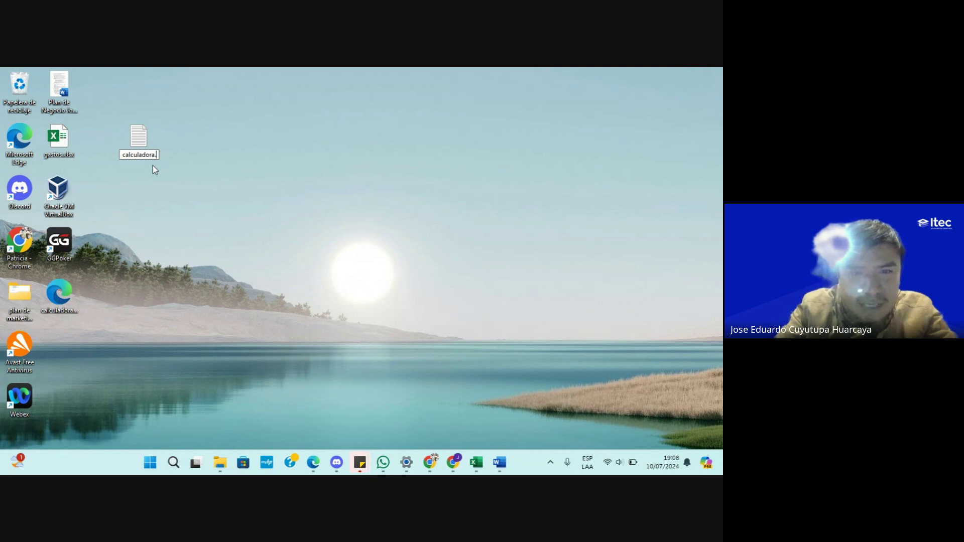
{"action": "type", "text": "html"}
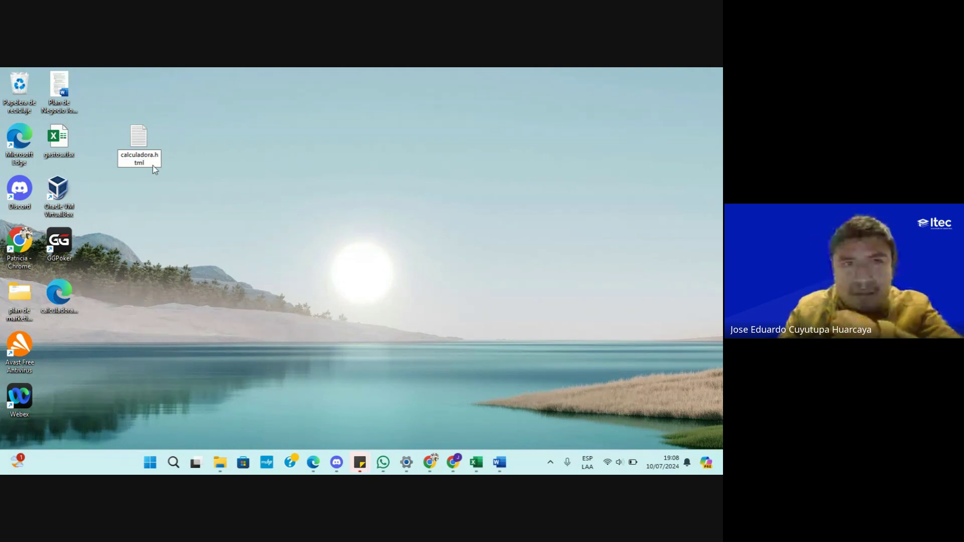
{"action": "key", "text": "Return"}
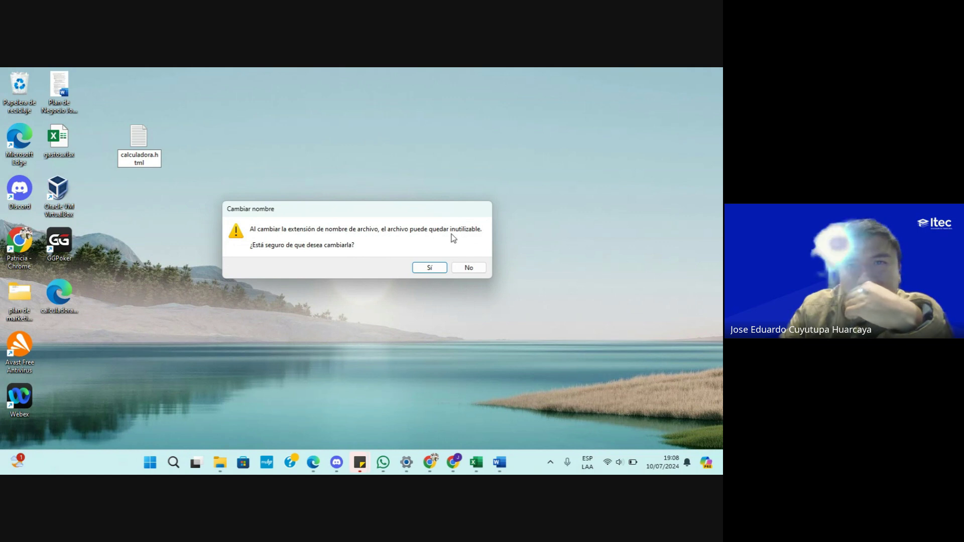
{"action": "left_click", "coordinate": [434, 272]}
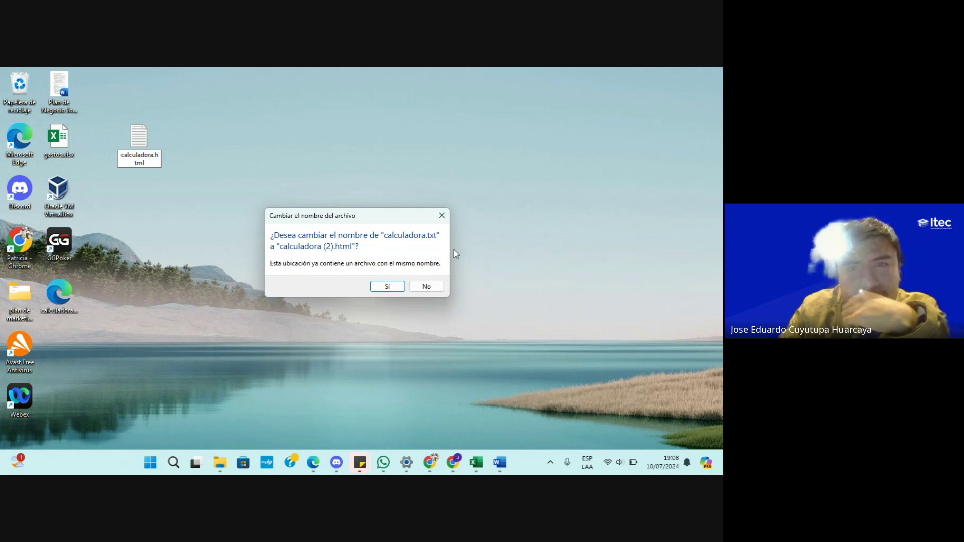
{"action": "left_click", "coordinate": [443, 216]}
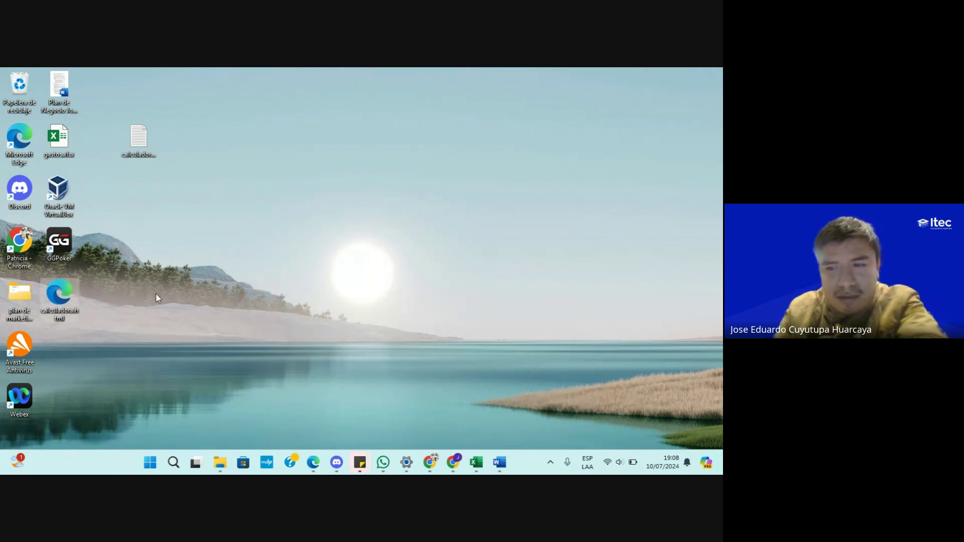
- Delete the old calculadora.html from the desktop and rename calculadora.txt as calculadora.html, accepting the extension change
{"action": "right_click", "coordinate": [140, 140]}
{"action": "left_click", "coordinate": [197, 153]}
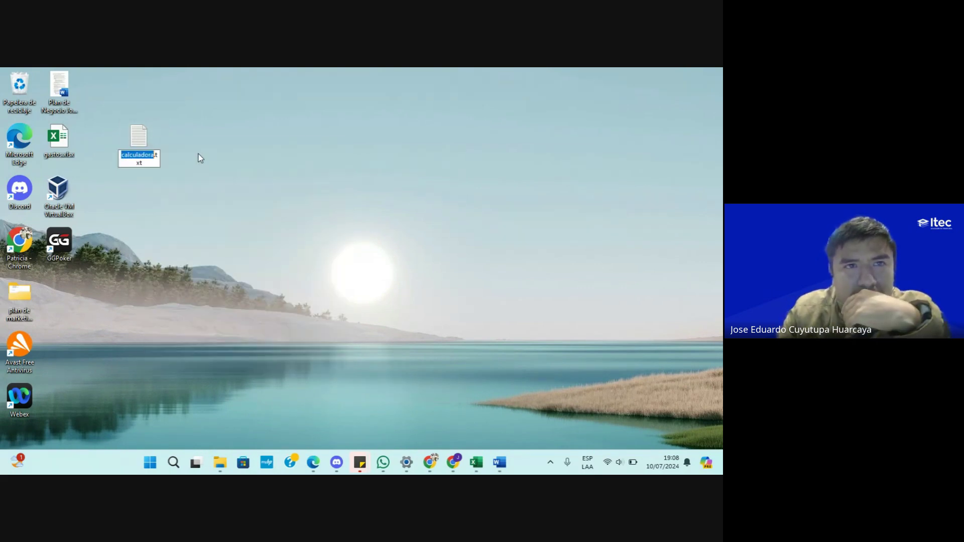
{"action": "left_click", "coordinate": [157, 165]}
{"action": "key", "text": "BackSpace"}
{"action": "key", "text": "BackSpace"}
{"action": "key", "text": "BackSpace"}
{"action": "type", "text": "ht"}
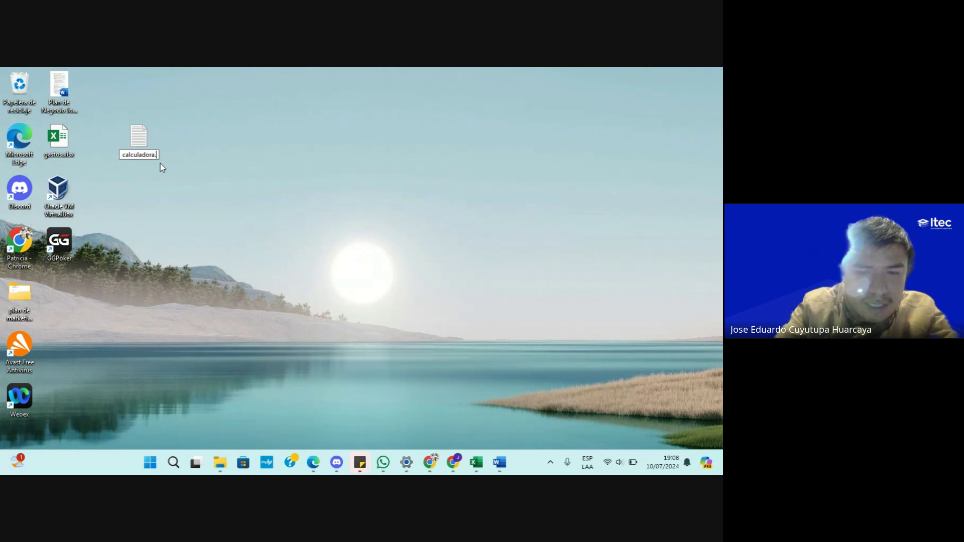
{"action": "type", "text": "ml"}
{"action": "key", "text": "Return"}
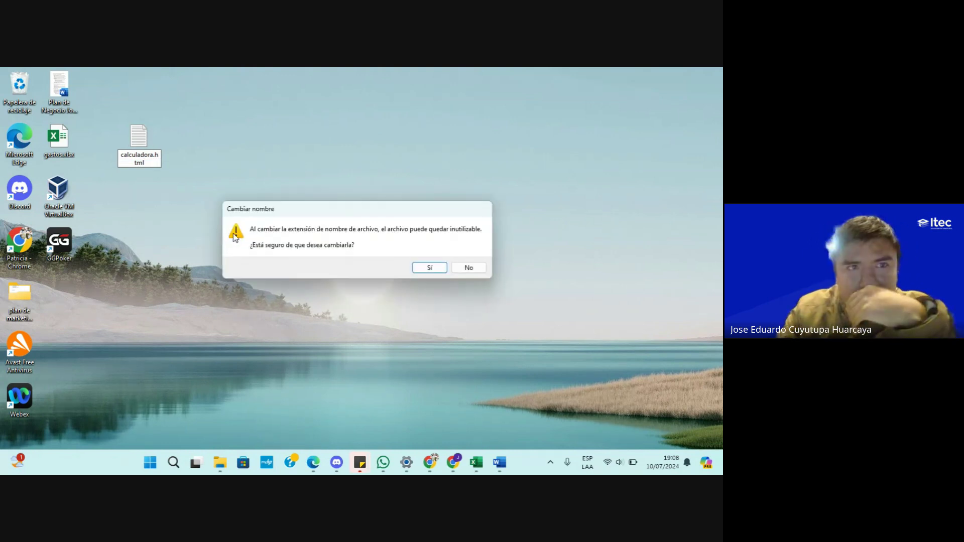
{"action": "left_click", "coordinate": [429, 268]}
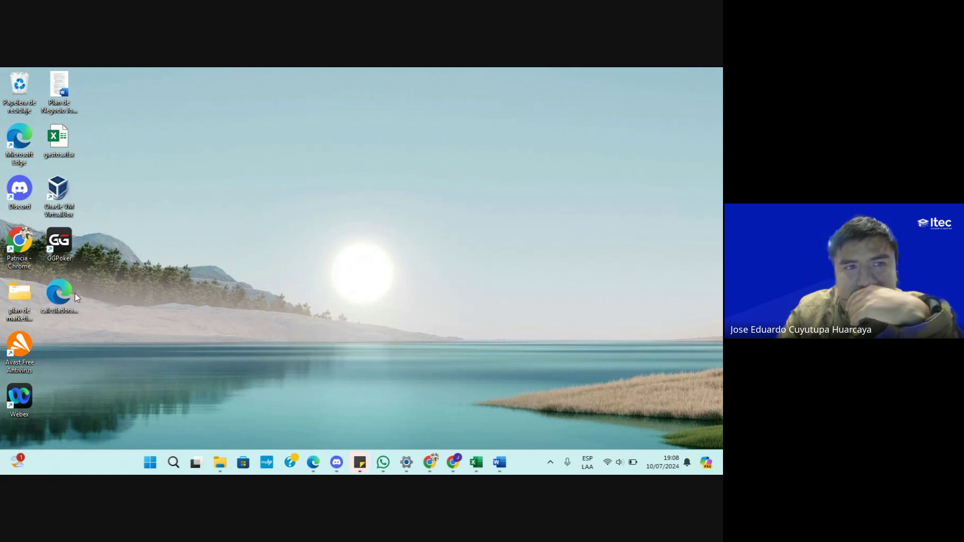
- Move calculadora.html beside the Plan de Negocio document on the desktop and open it just once in Microsoft Edge, dismissing the translation offer
{"action": "left_click_drag", "start_coordinate": [57, 303], "coordinate": [138, 233]}
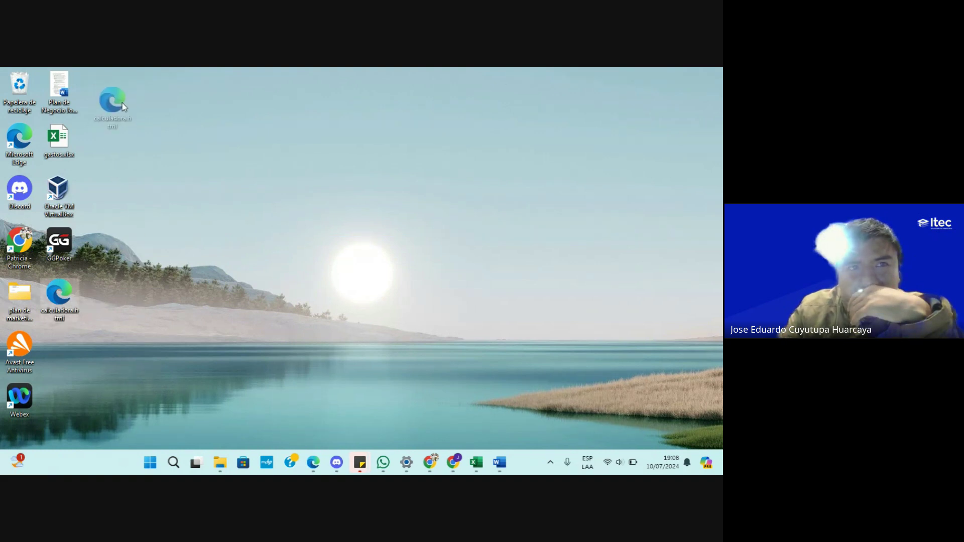
{"action": "left_click_drag", "start_coordinate": [122, 104], "coordinate": [101, 104]}
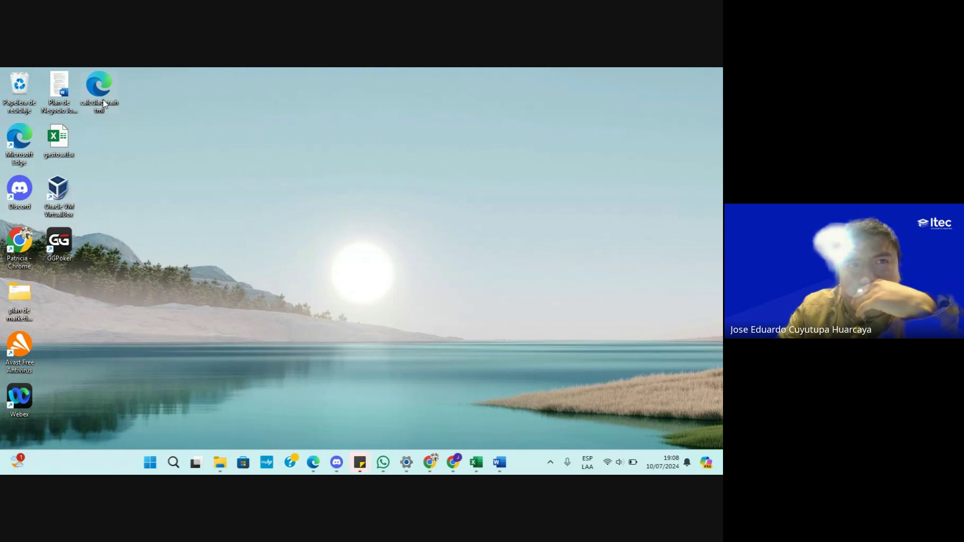
{"action": "double_click", "coordinate": [103, 101]}
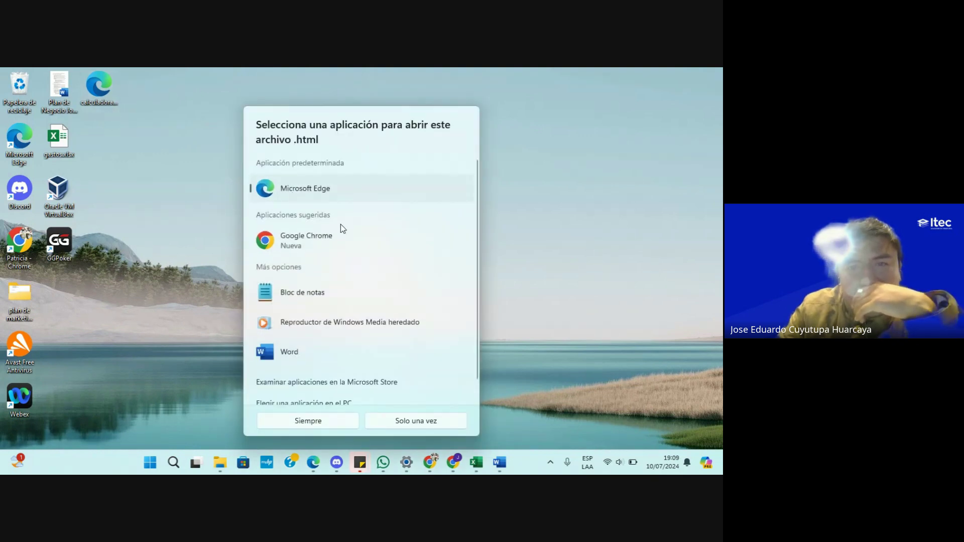
{"action": "left_click", "coordinate": [416, 421]}
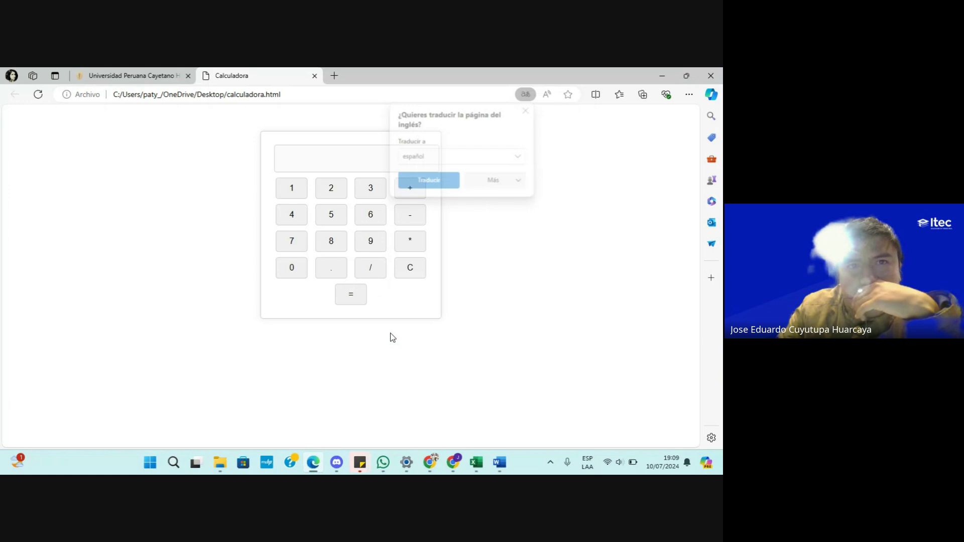
{"action": "left_click", "coordinate": [527, 110]}
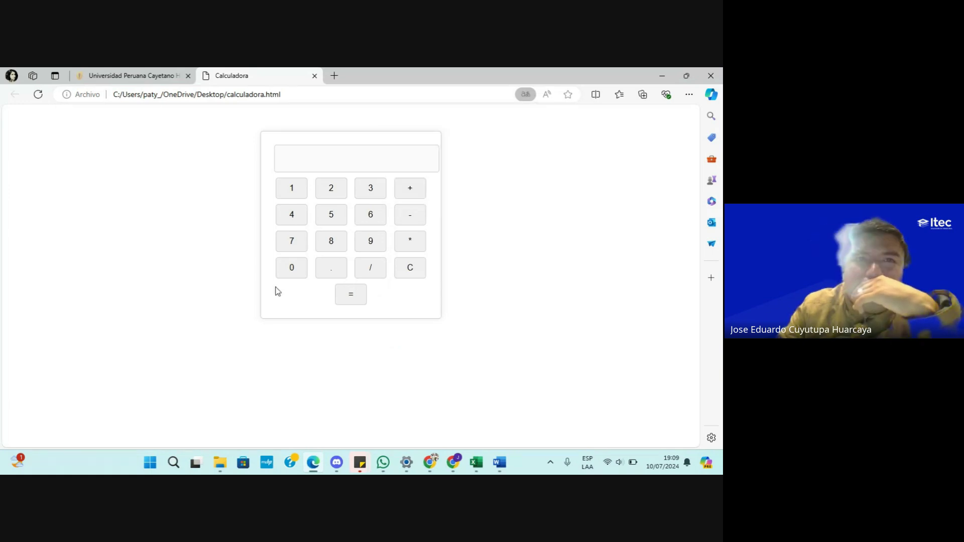
- Calculate 2 + 2 with the calculator page in the browser and close its tab
{"action": "left_click", "coordinate": [334, 198]}
{"action": "left_click", "coordinate": [409, 191]}
{"action": "left_click", "coordinate": [330, 189]}
{"action": "left_click", "coordinate": [350, 298]}
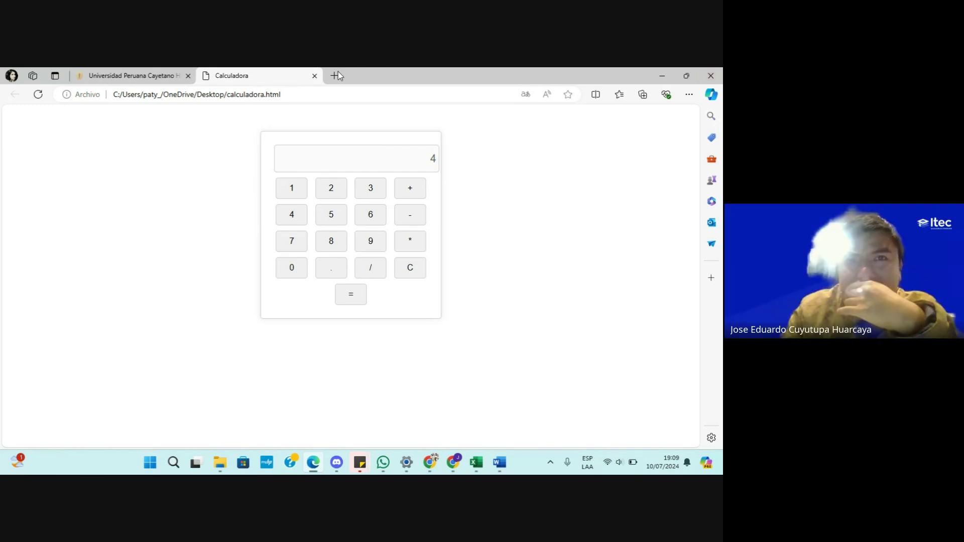
{"action": "left_click", "coordinate": [315, 76]}
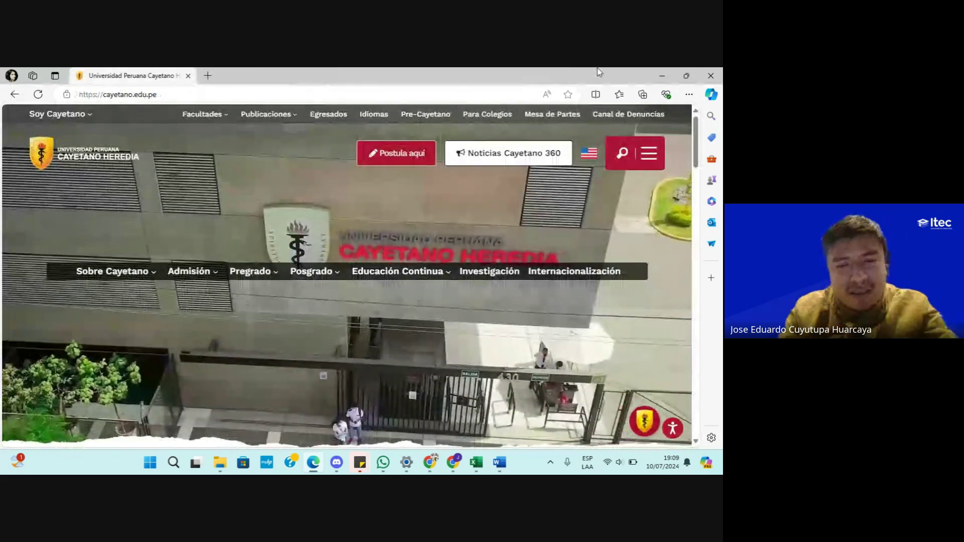
- Open the Documentos folder in File Explorer from the desktop, check the display options for file name extensions, and close the window
{"action": "key", "text": "super+d"}
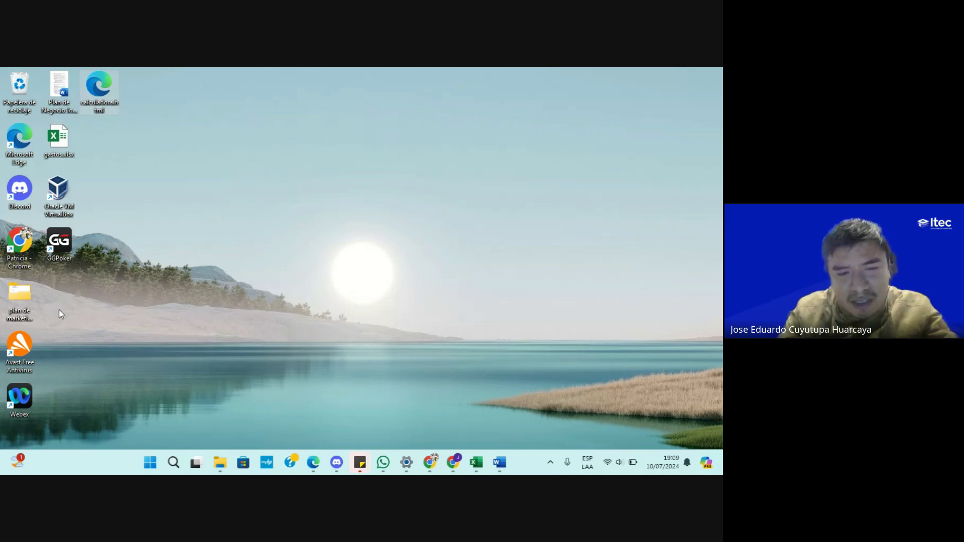
{"action": "key", "text": "super+e"}
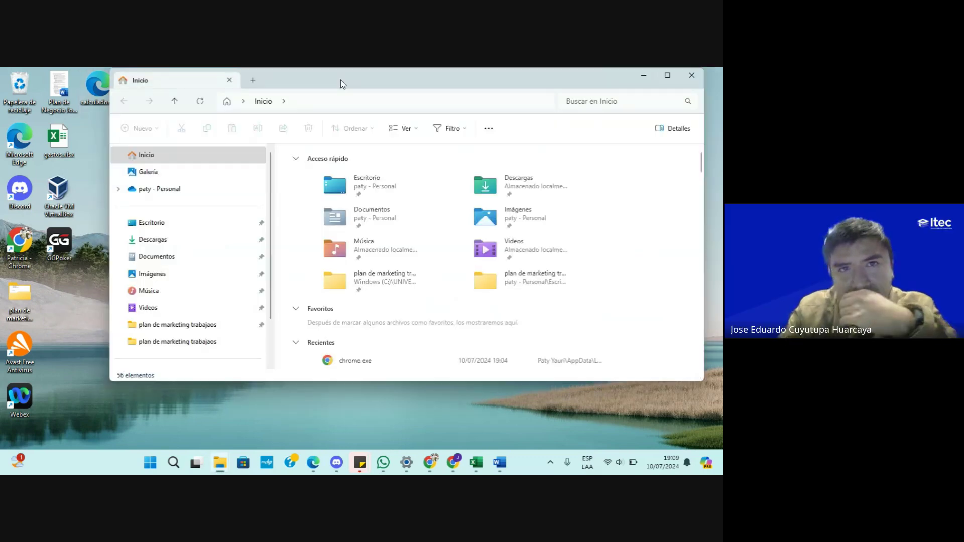
{"action": "left_click_drag", "start_coordinate": [341, 80], "coordinate": [405, 95]}
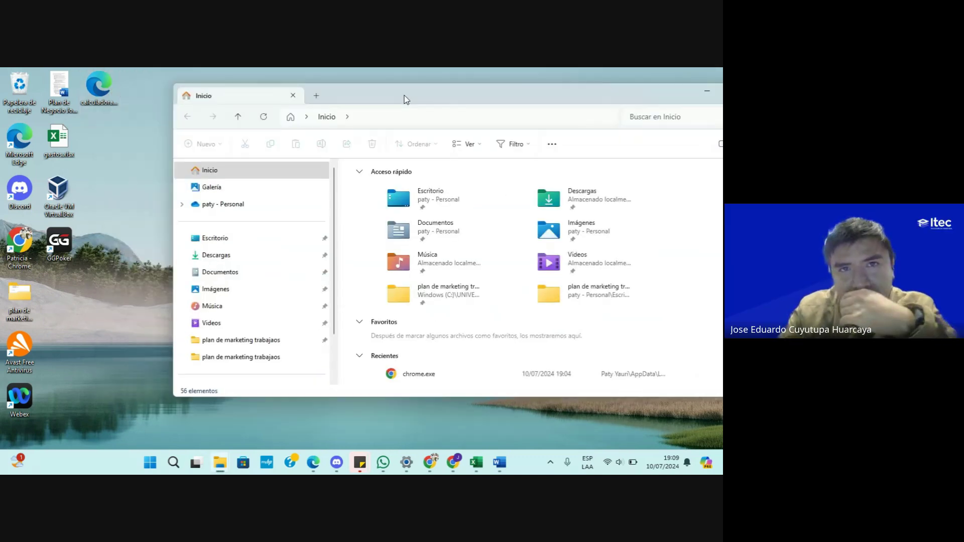
{"action": "left_click", "coordinate": [226, 272]}
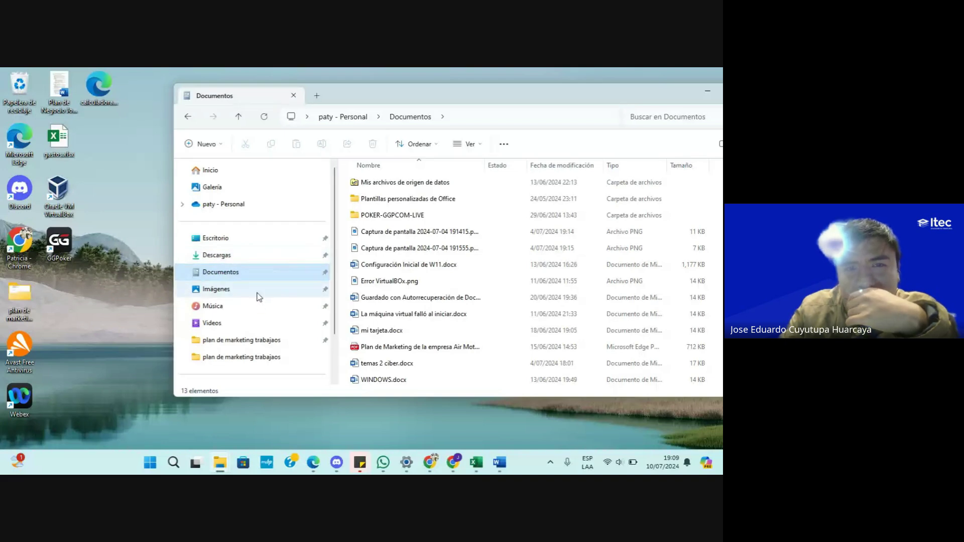
{"action": "left_click", "coordinate": [472, 146]}
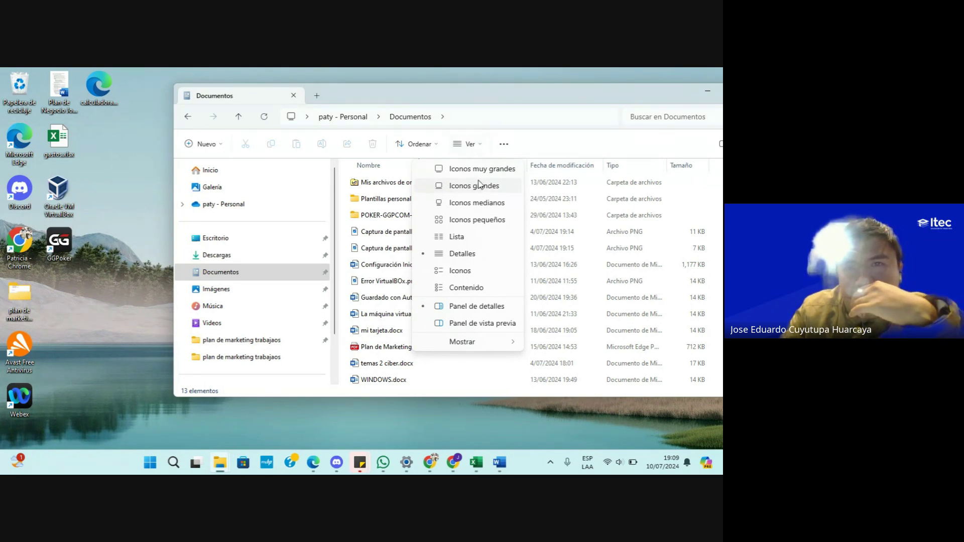
{"action": "mouse_move", "coordinate": [482, 341]}
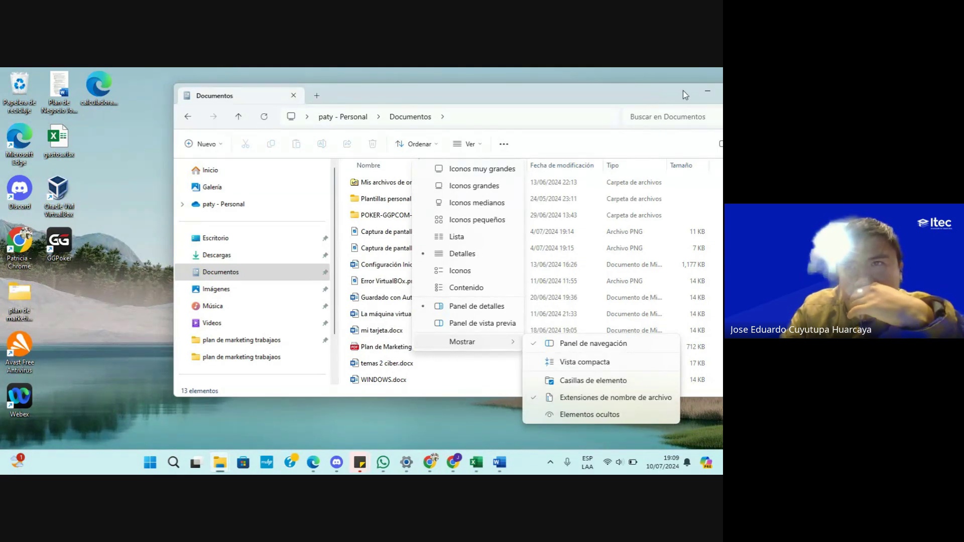
{"action": "left_click", "coordinate": [653, 95]}
{"action": "left_click_drag", "start_coordinate": [654, 95], "coordinate": [502, 80]}
{"action": "left_click", "coordinate": [619, 101]}
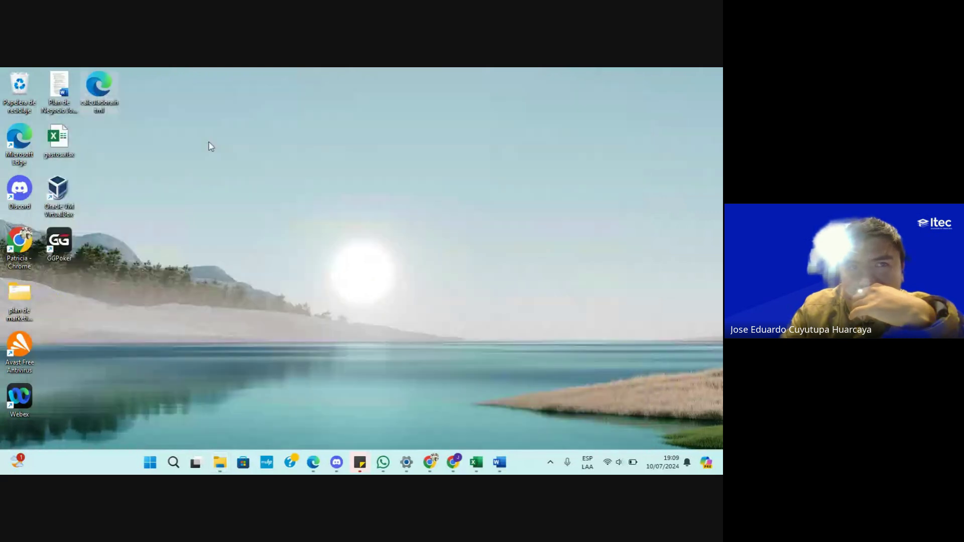
- Move calculadora.html to an empty area of the desktop and rename it as calculadora.txt, accepting the extension change
{"action": "left_click_drag", "start_coordinate": [110, 94], "coordinate": [235, 114]}
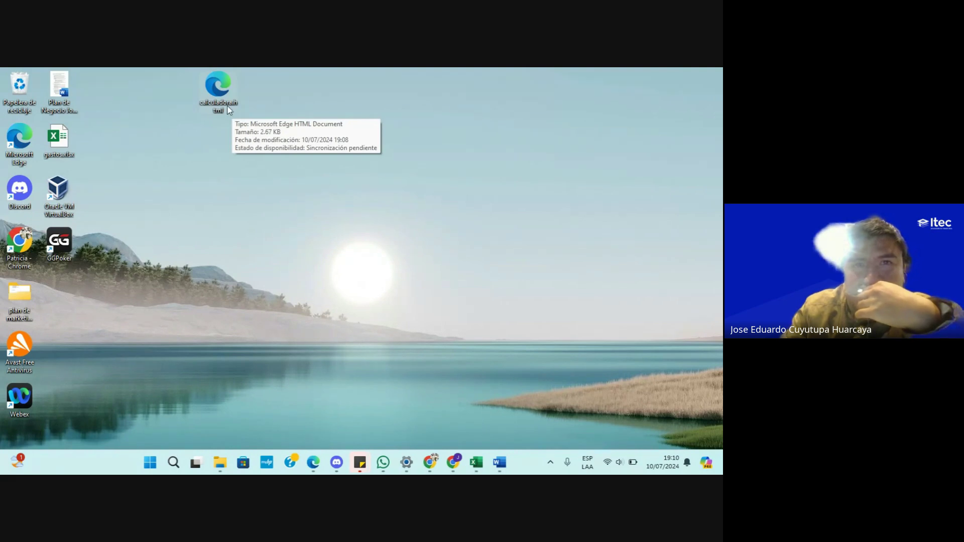
{"action": "right_click", "coordinate": [228, 101]}
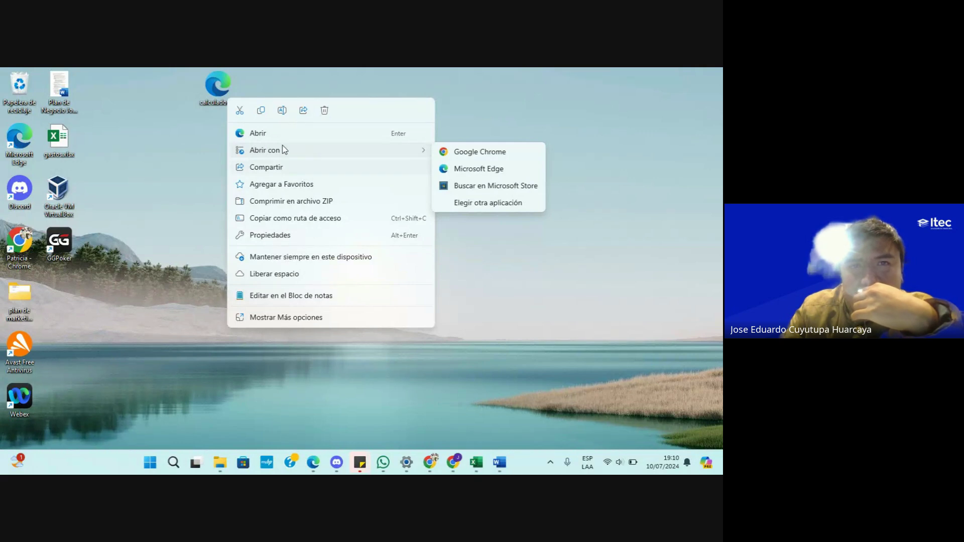
{"action": "left_click", "coordinate": [282, 110]}
{"action": "left_click", "coordinate": [230, 110]}
{"action": "key", "text": "BackSpace"}
{"action": "key", "text": "BackSpace"}
{"action": "type", "text": "txt"}
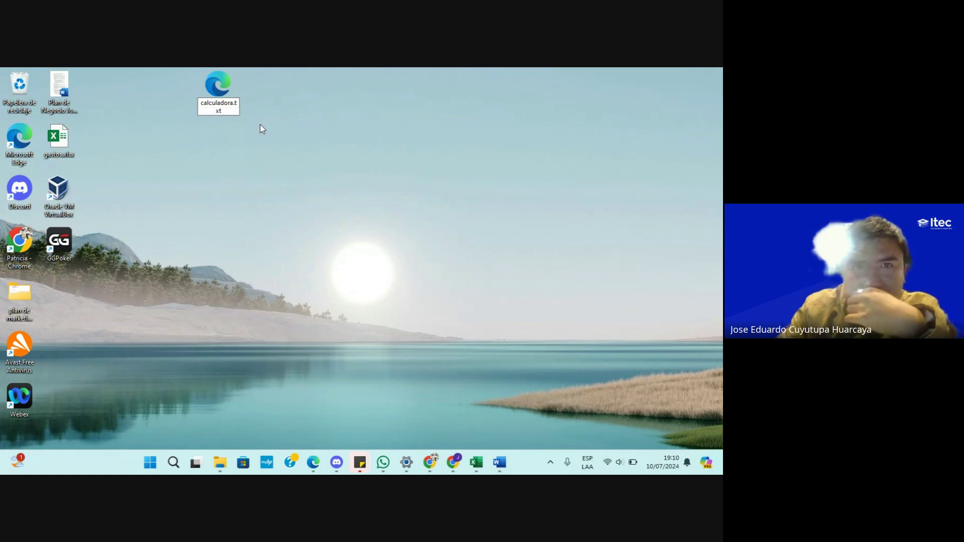
{"action": "key", "text": "Return"}
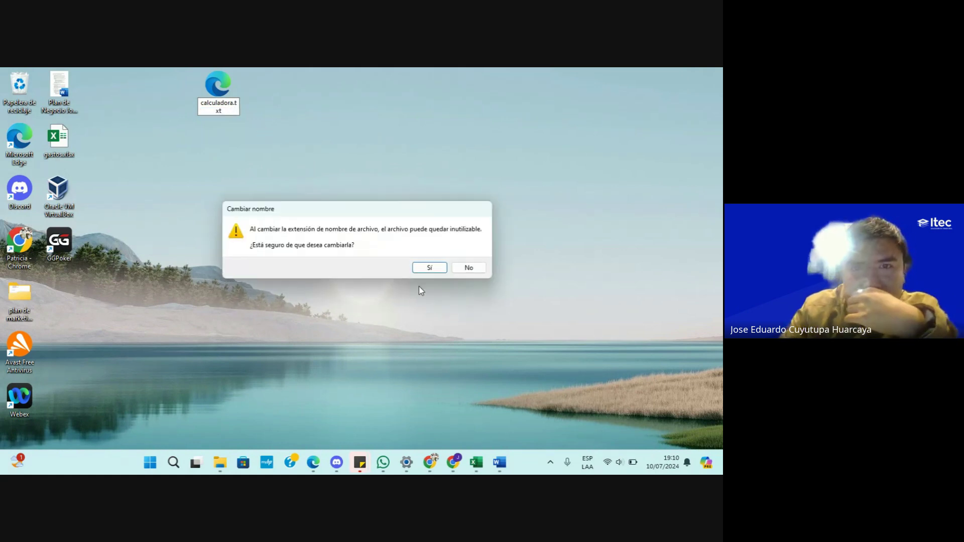
{"action": "left_click", "coordinate": [426, 269]}
{"action": "left_click_drag", "start_coordinate": [260, 124], "coordinate": [171, 276]}
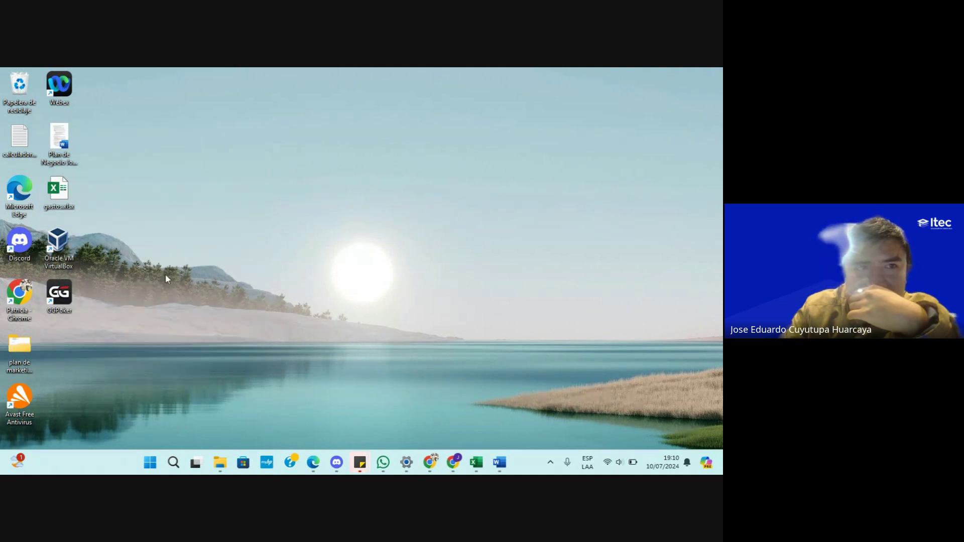
- Move calculadora.txt to an empty desktop area, rename it as calculadora.html, and open it in Microsoft Edge, dismissing the translation offer
{"action": "left_click_drag", "start_coordinate": [18, 145], "coordinate": [181, 98]}
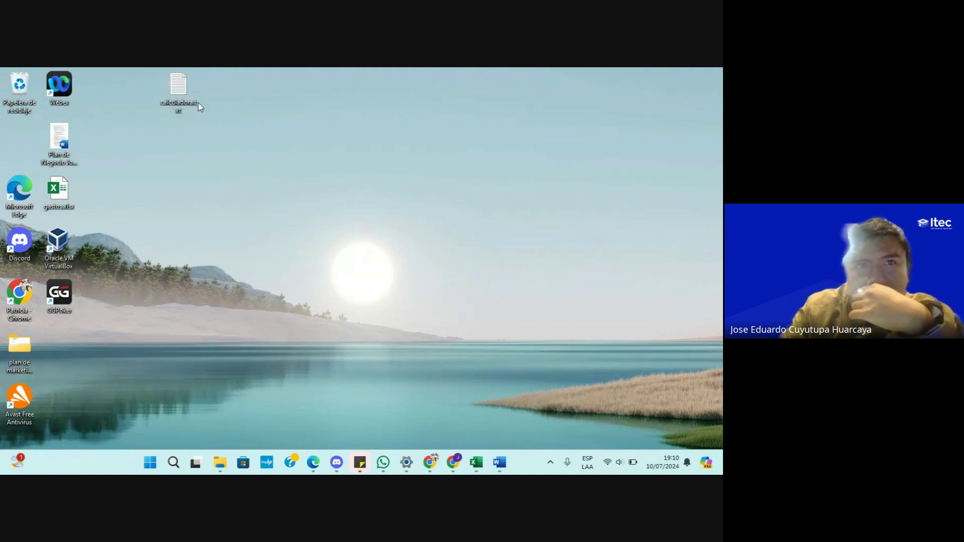
{"action": "right_click", "coordinate": [187, 103]}
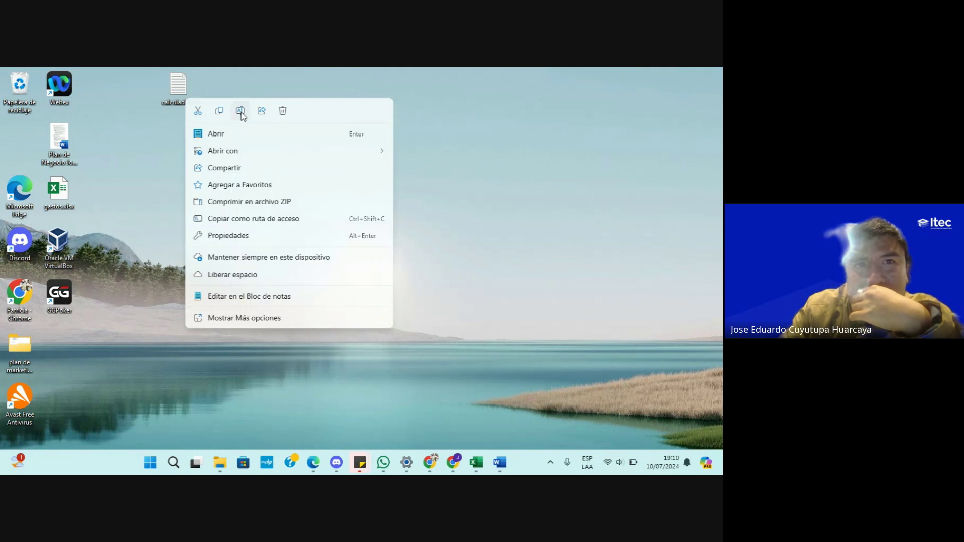
{"action": "left_click", "coordinate": [240, 115]}
{"action": "left_click", "coordinate": [197, 113]}
{"action": "key", "text": "BackSpace"}
{"action": "key", "text": "BackSpace"}
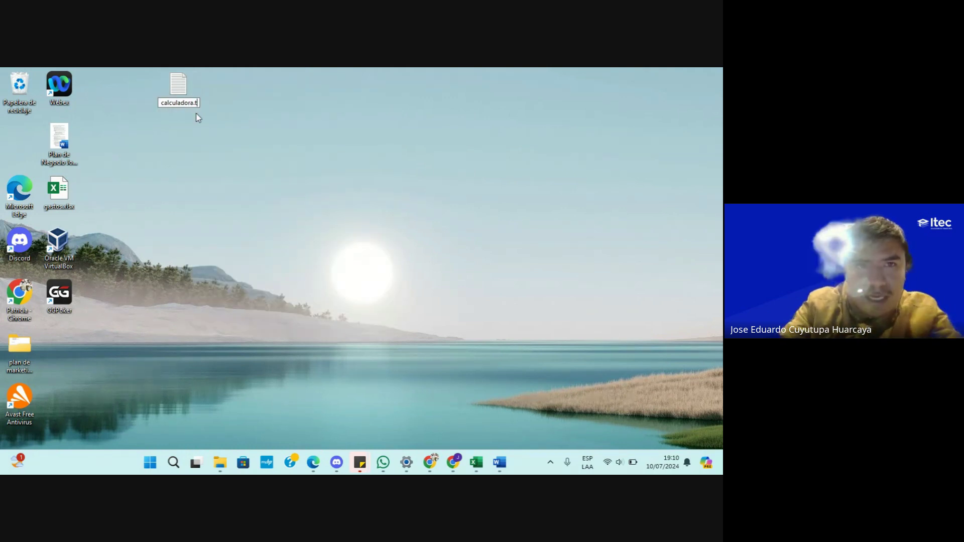
{"action": "type", "text": "html"}
{"action": "left_click_drag", "start_coordinate": [216, 104], "coordinate": [226, 145]}
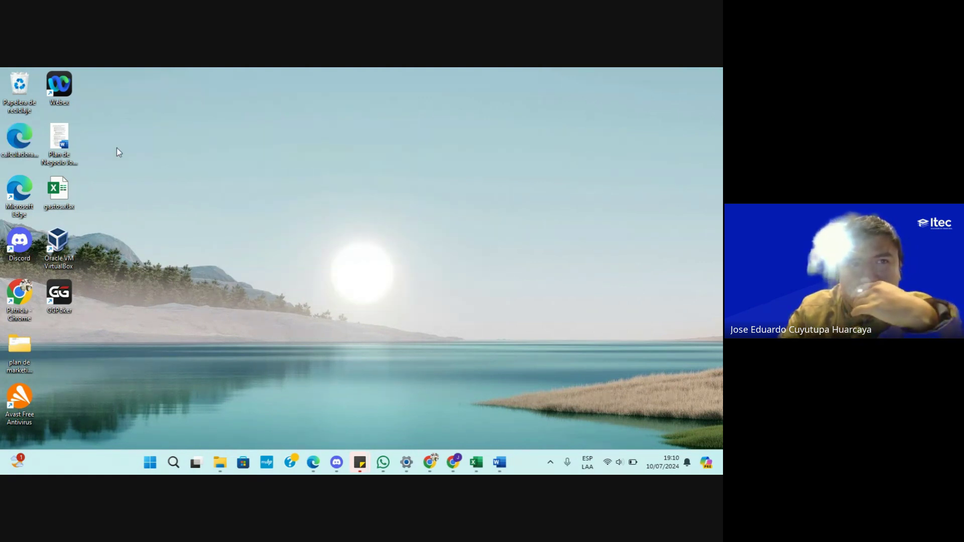
{"action": "double_click", "coordinate": [31, 140]}
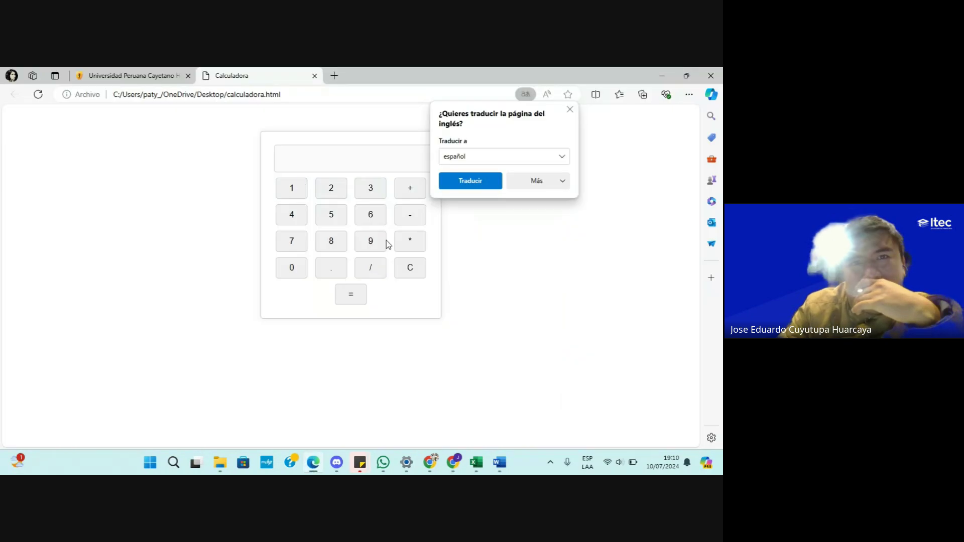
{"action": "left_click", "coordinate": [583, 291]}
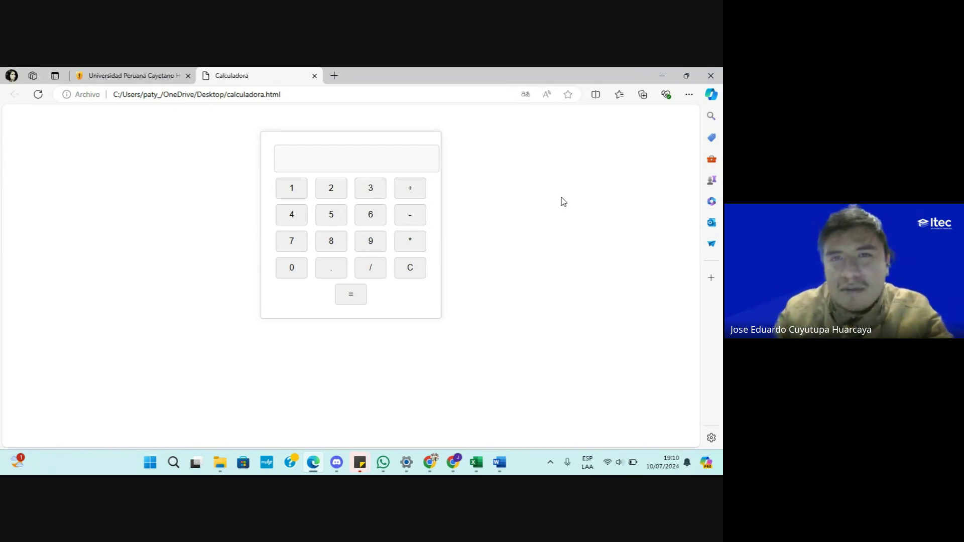
- Switch to the Chrome window with the Meet call and look through its TEMA 2 PDF, calculator and local file tabs
{"action": "key", "text": "alt+Tab"}
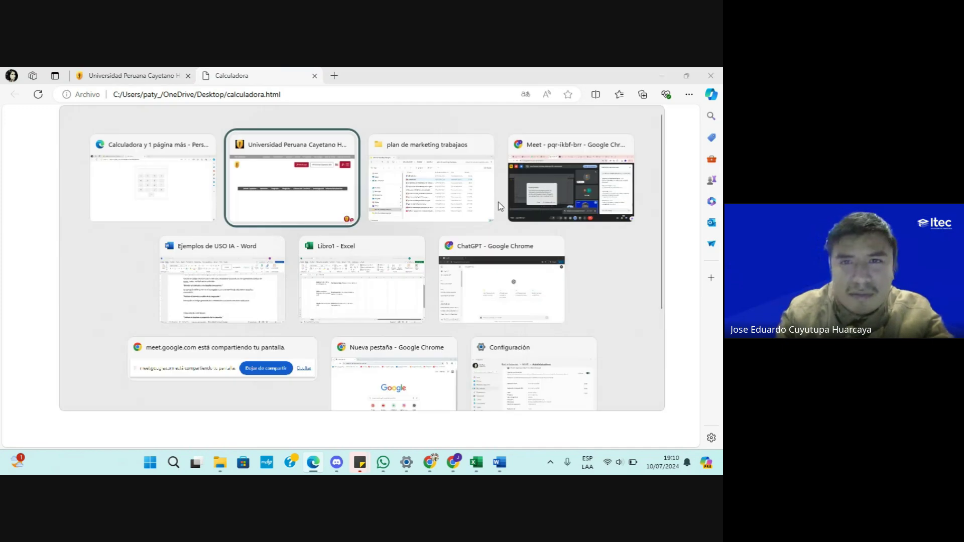
{"action": "left_click", "coordinate": [543, 190]}
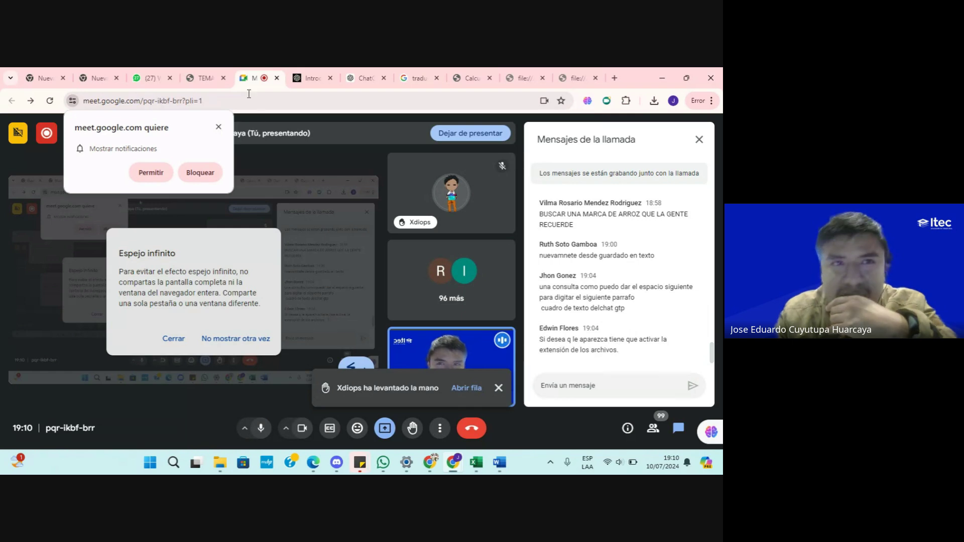
{"action": "left_click", "coordinate": [204, 78]}
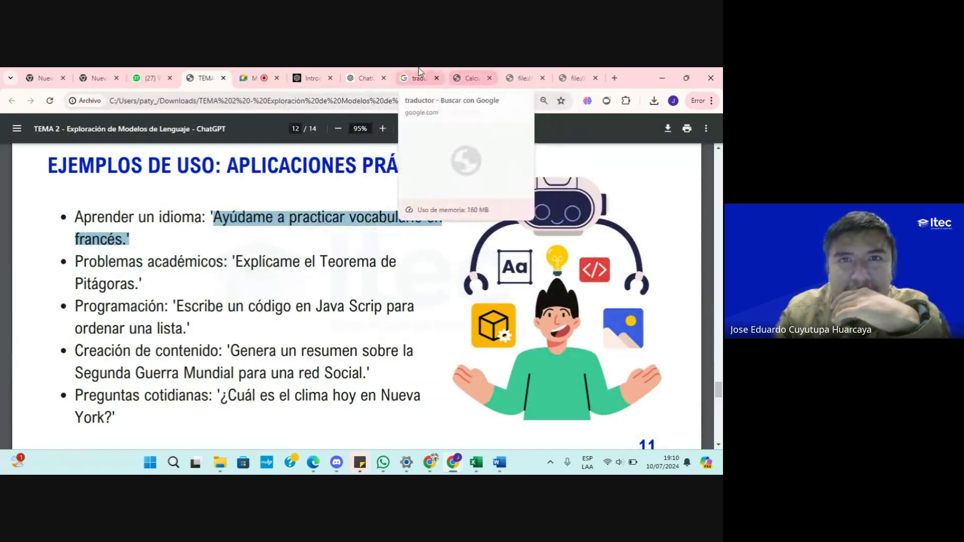
{"action": "left_click", "coordinate": [441, 73]}
{"action": "left_click", "coordinate": [463, 75]}
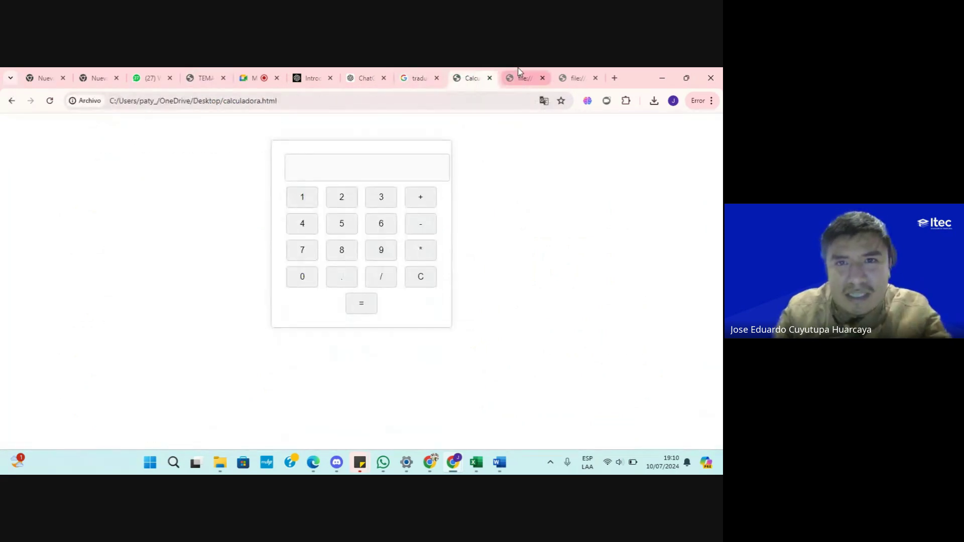
{"action": "left_click", "coordinate": [520, 76]}
- Switch to the Ejemplos de USO IA document in Word and place the cursor after "gastronomía peruana" under CREACION DE CONTENIDO
{"action": "left_click", "coordinate": [499, 462]}
{"action": "scroll", "coordinate": [524, 404], "scroll_direction": "down", "scroll_amount": 5}
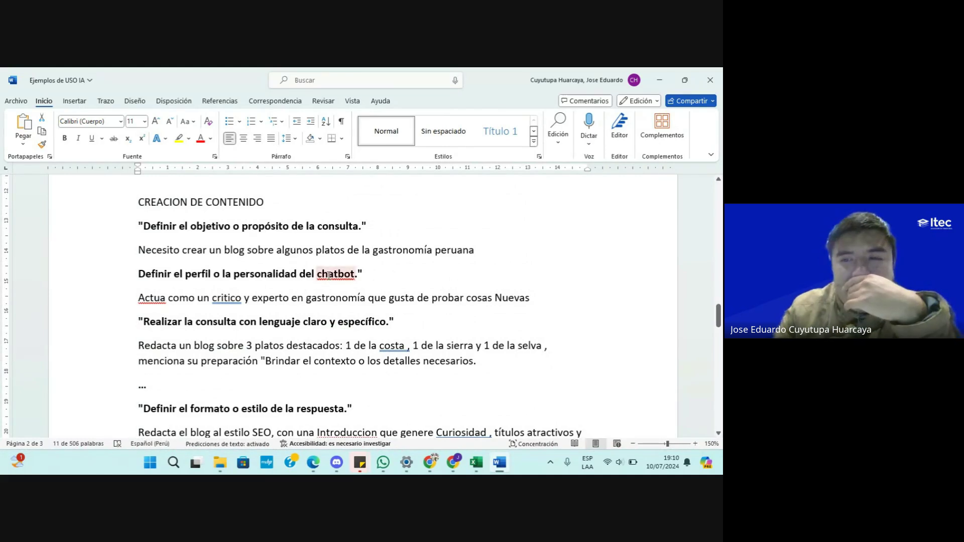
{"action": "left_click", "coordinate": [489, 254]}
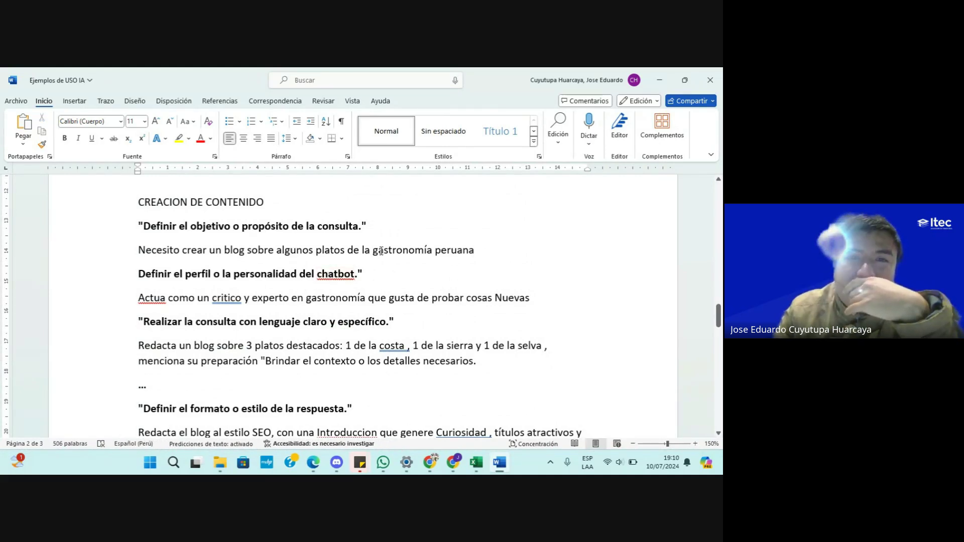